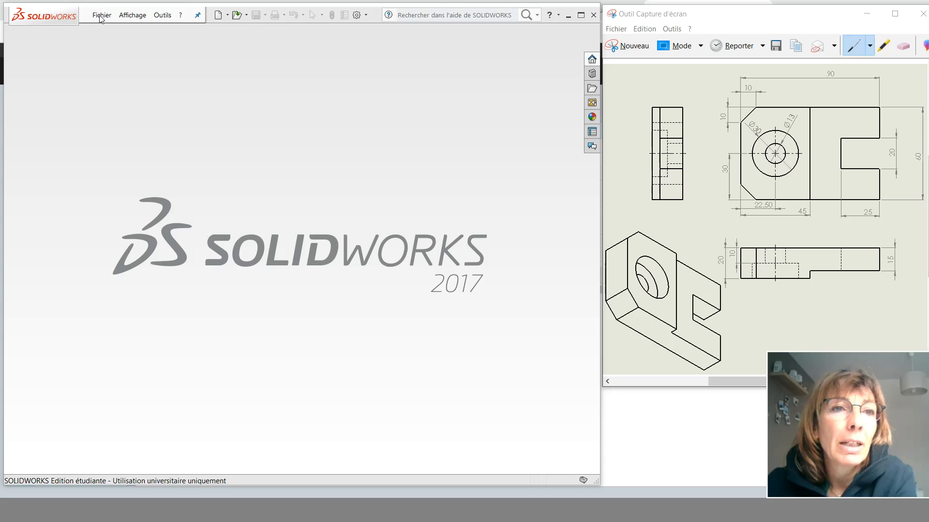
- Create a new part document
click(101, 16)
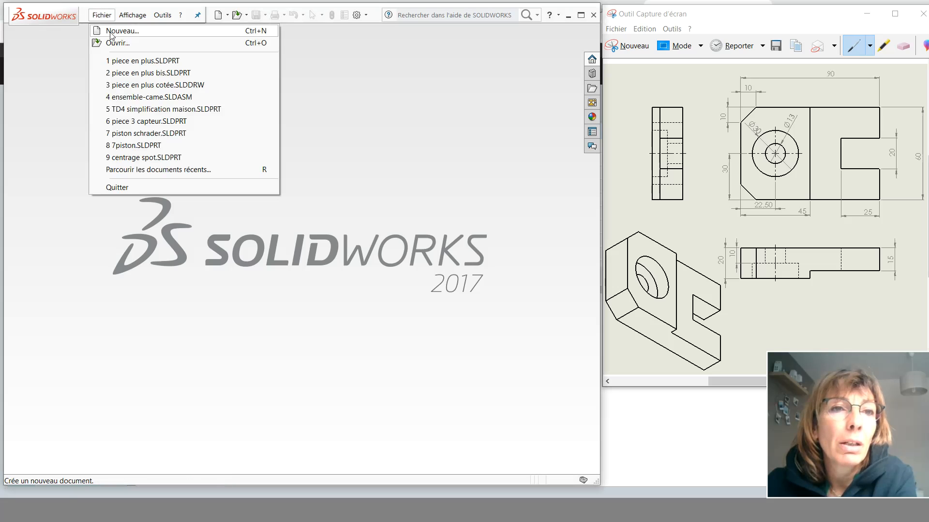
click(116, 31)
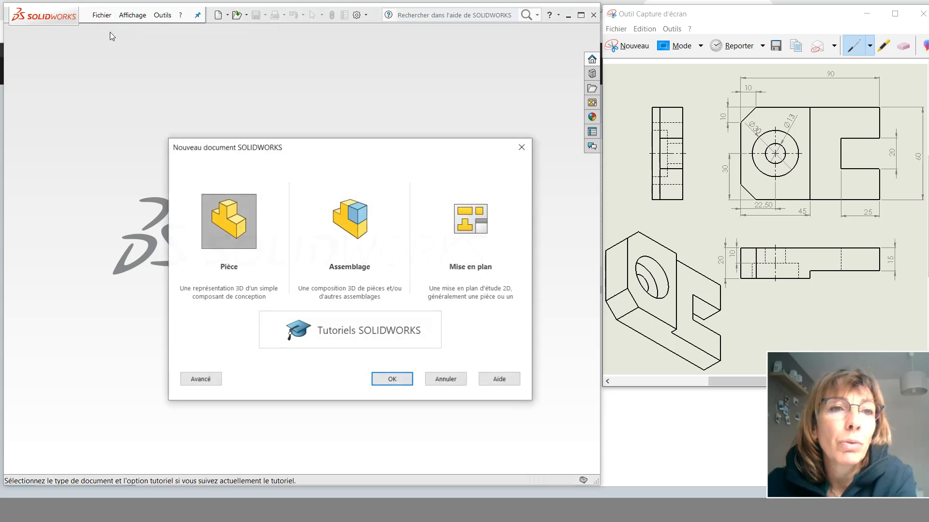
click(228, 238)
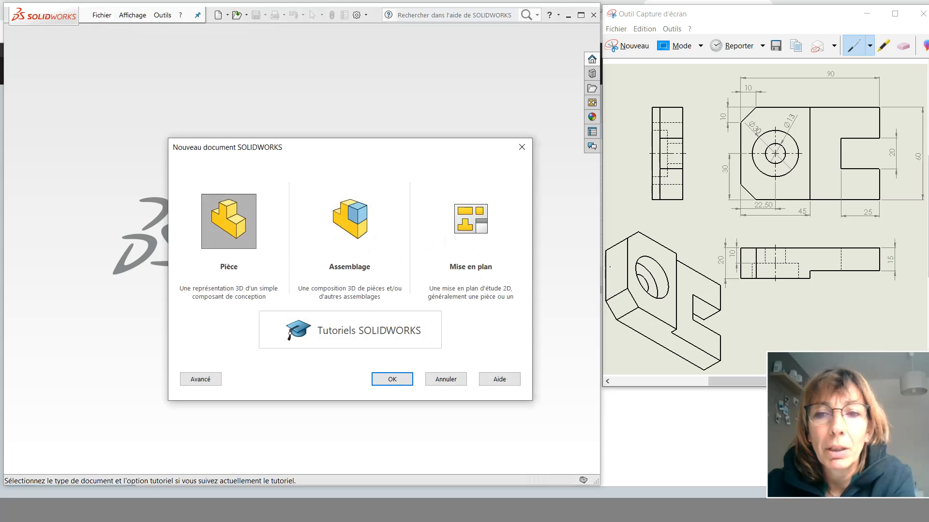
click(386, 383)
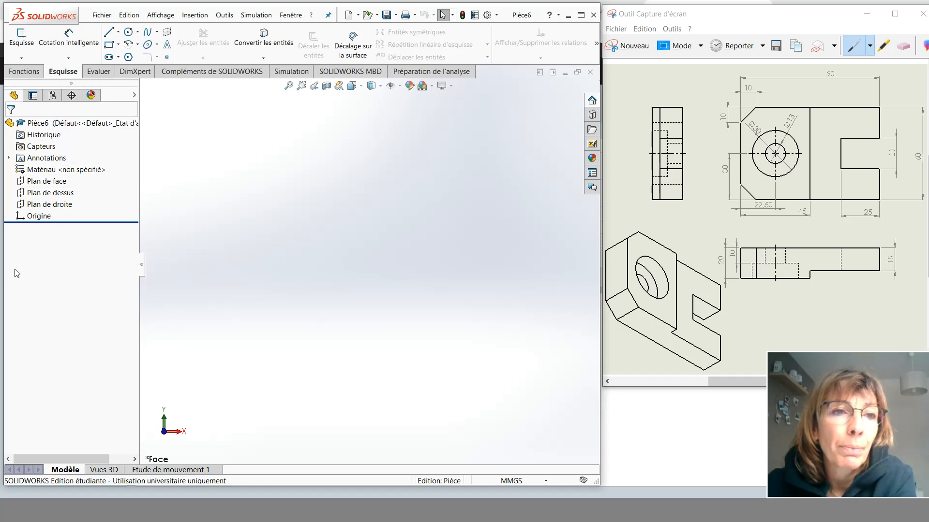
- Show the front, top and right reference planes and locate the origin where they meet in a 3D view
click(36, 185)
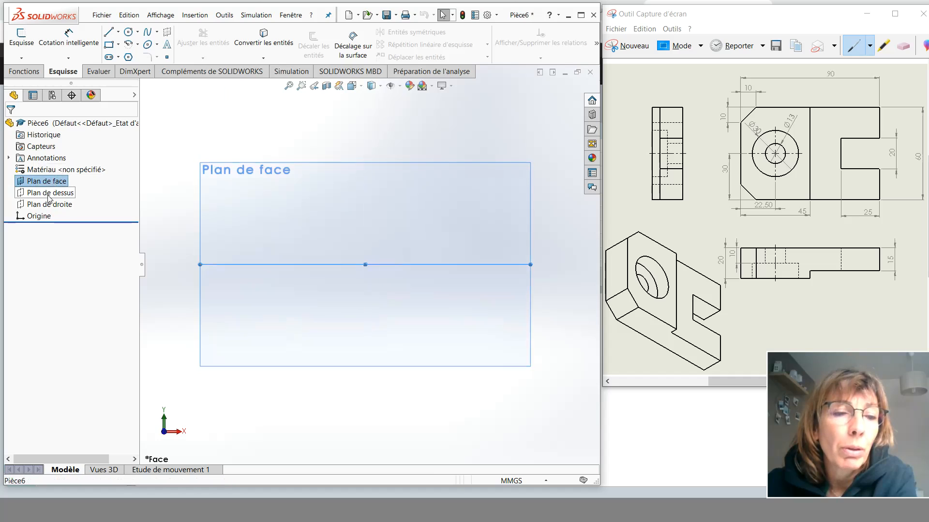
click(48, 194)
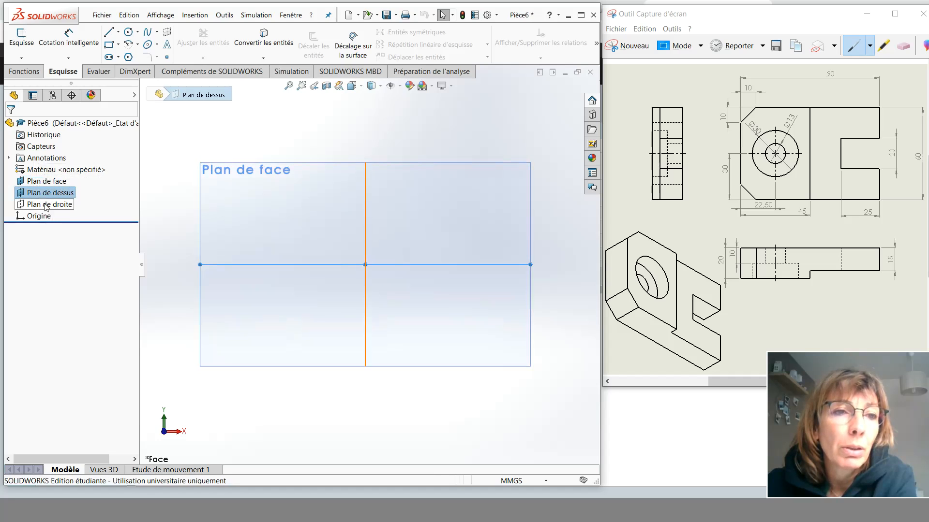
click(46, 204)
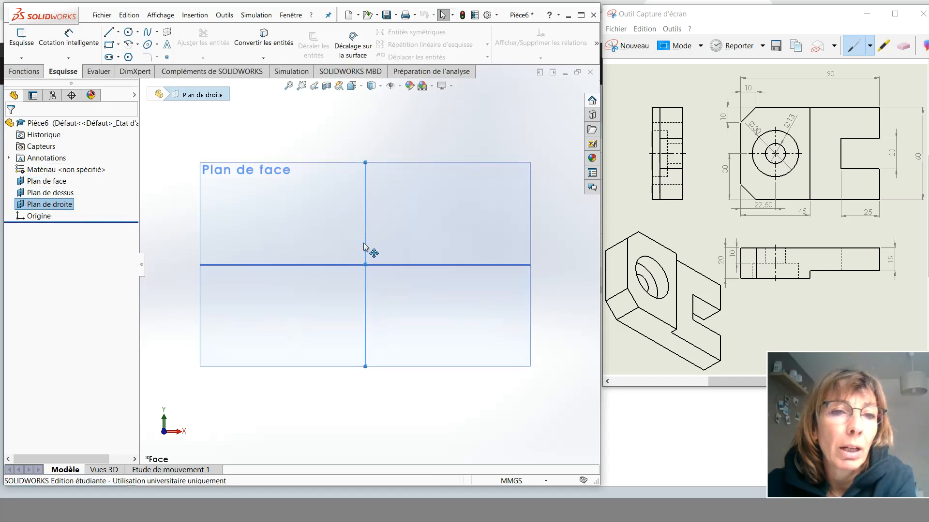
key(ctrl+7)
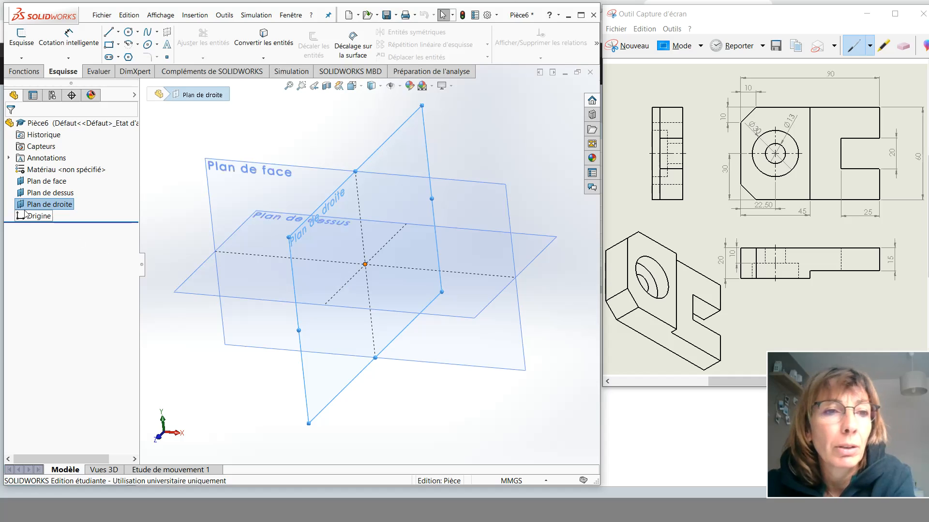
click(29, 215)
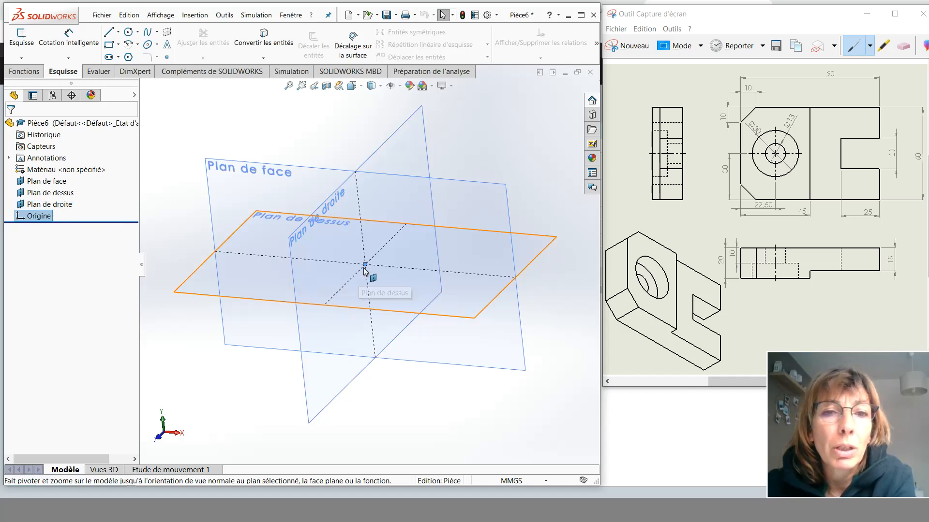
middle_drag(451, 272, 454, 315)
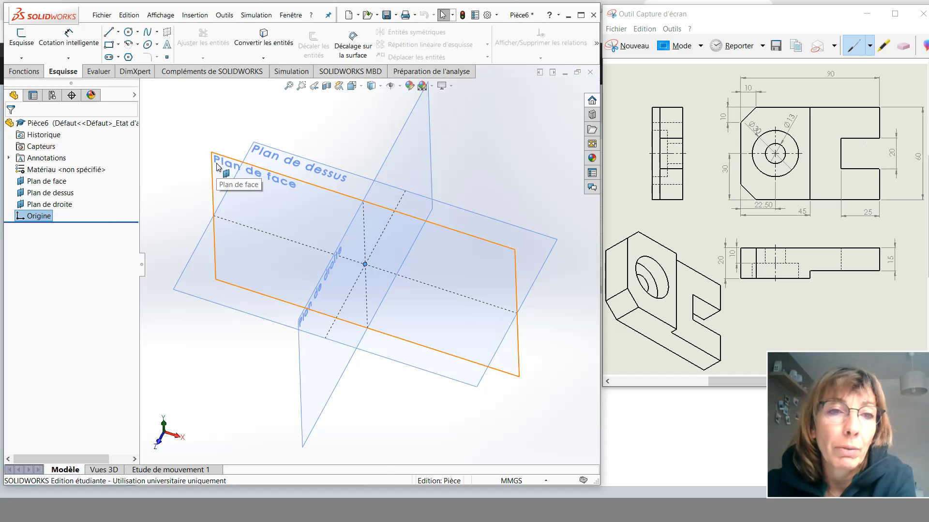
- Select the front plane and orient the view normal to it
click(280, 182)
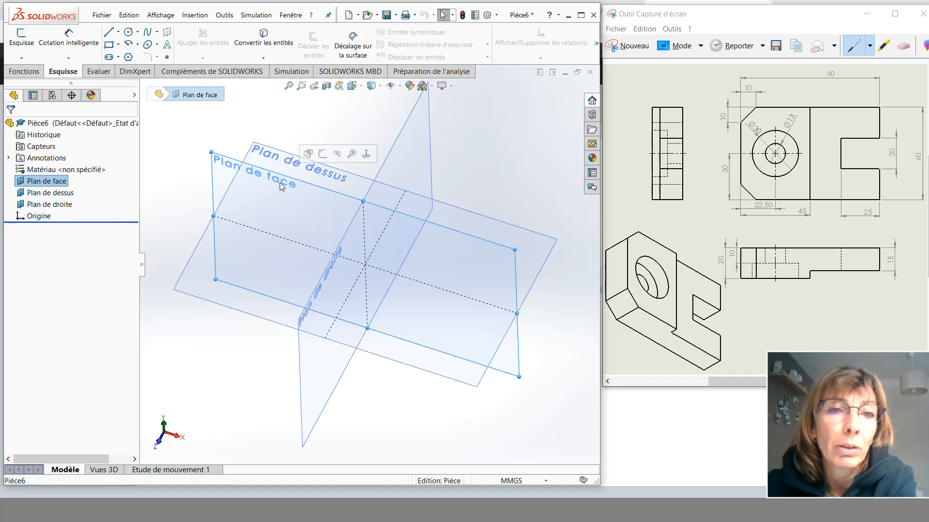
click(361, 89)
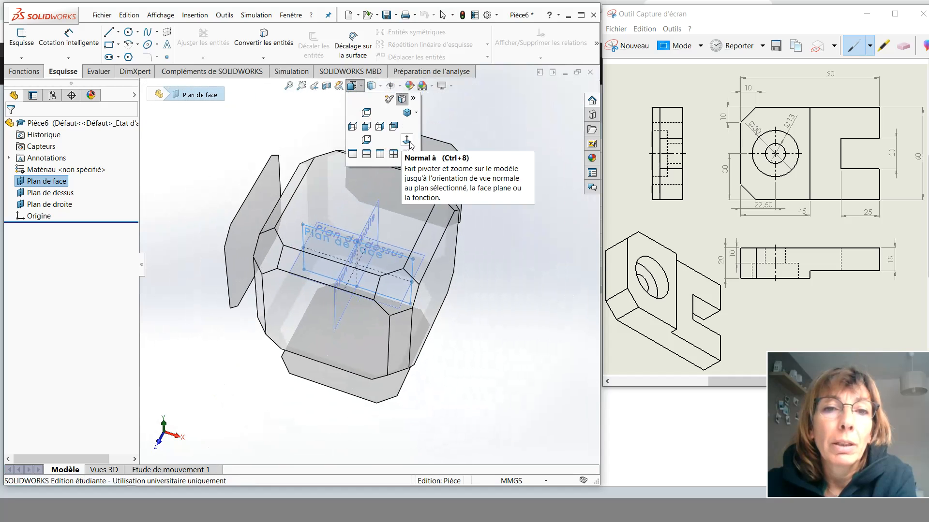
click(407, 140)
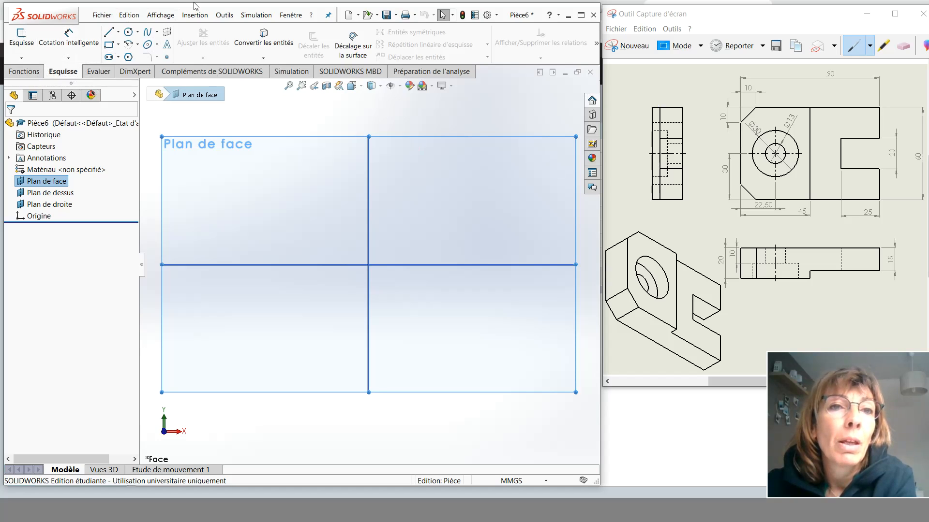
- Display the separate Sketch toolbar and place it along the edge of the graphics area beside the task pane
right_click(325, 11)
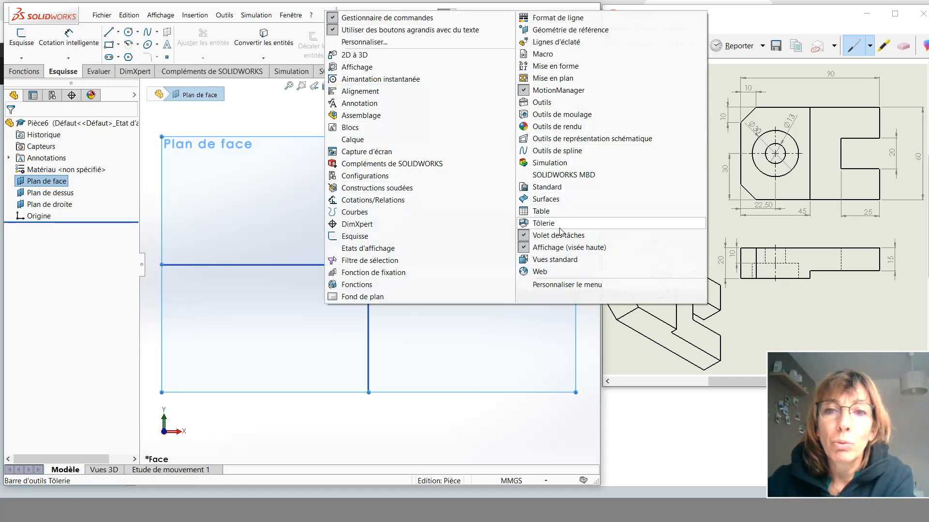
click(364, 236)
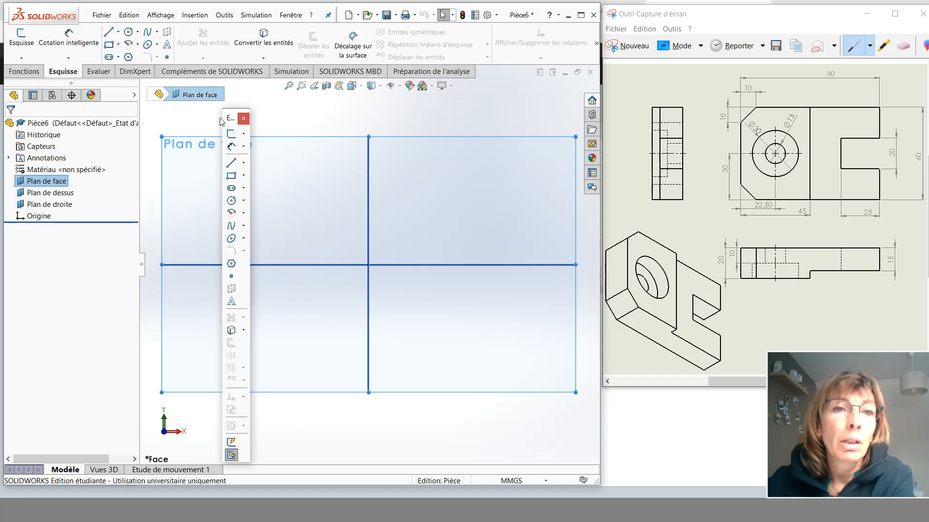
mouse_move(230, 118)
mouse_down()
mouse_move(328, 118)
mouse_move(107, 107)
mouse_move(431, 107)
mouse_move(541, 130)
mouse_move(565, 123)
mouse_move(561, 93)
mouse_up()
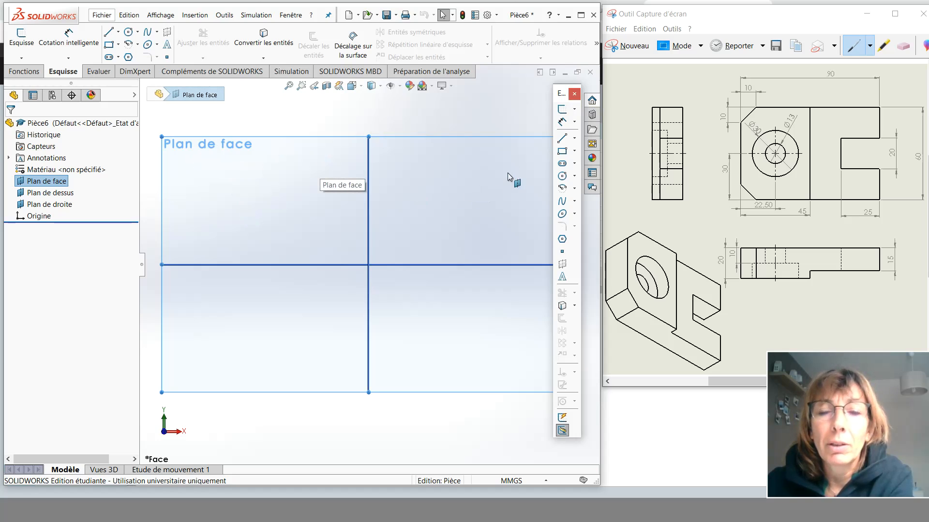
- On the front plane, sketch the profile's horizontal upper edge and a vertical line about 15 mm long down from its right end
click(564, 139)
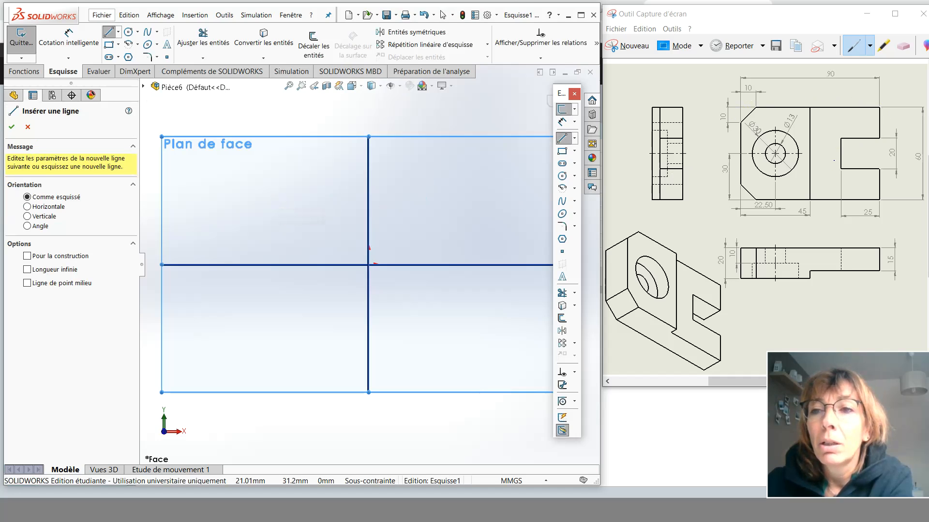
click(263, 173)
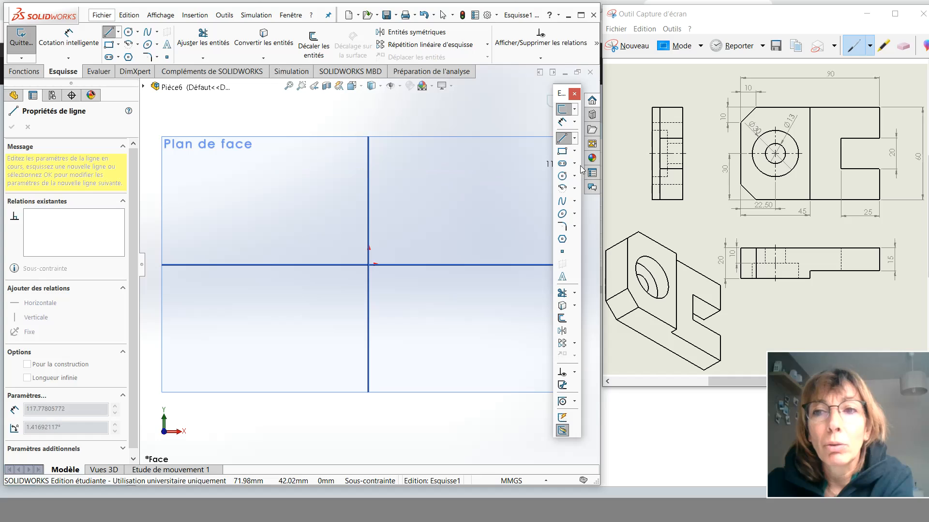
click(434, 174)
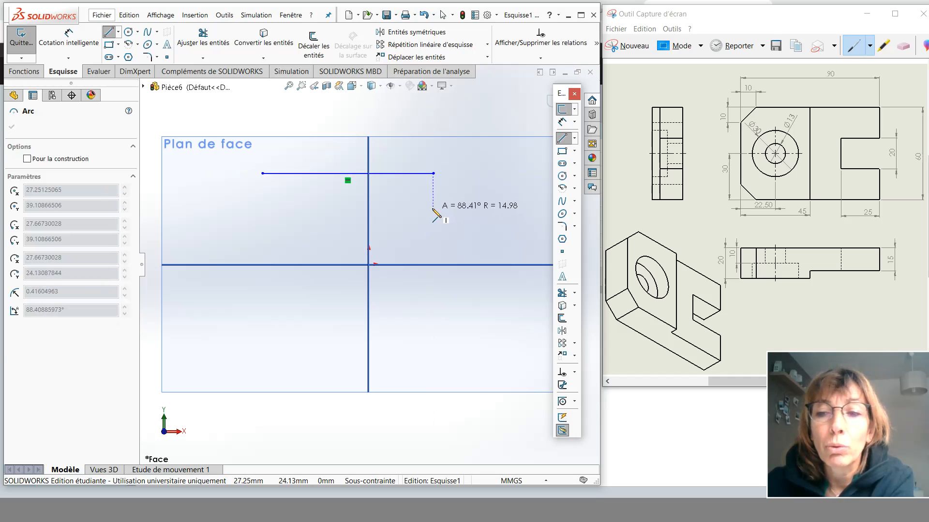
click(433, 210)
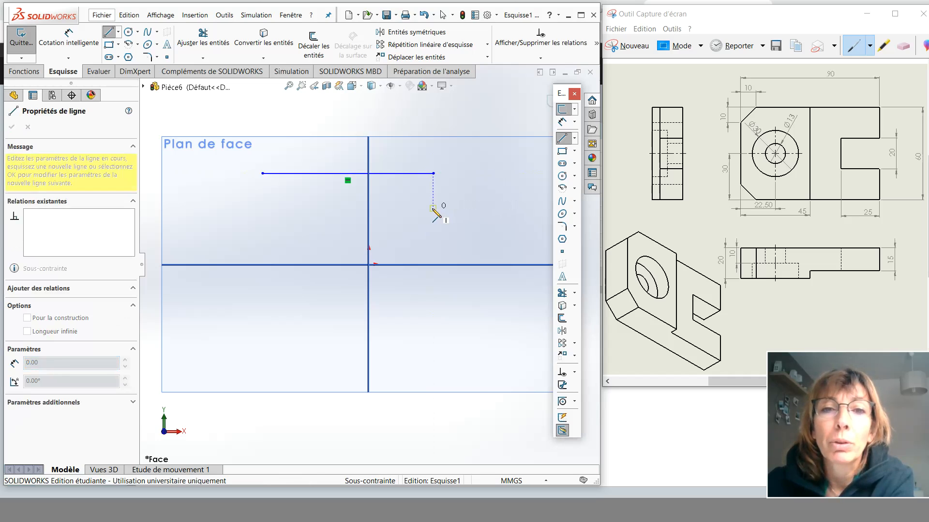
click(434, 173)
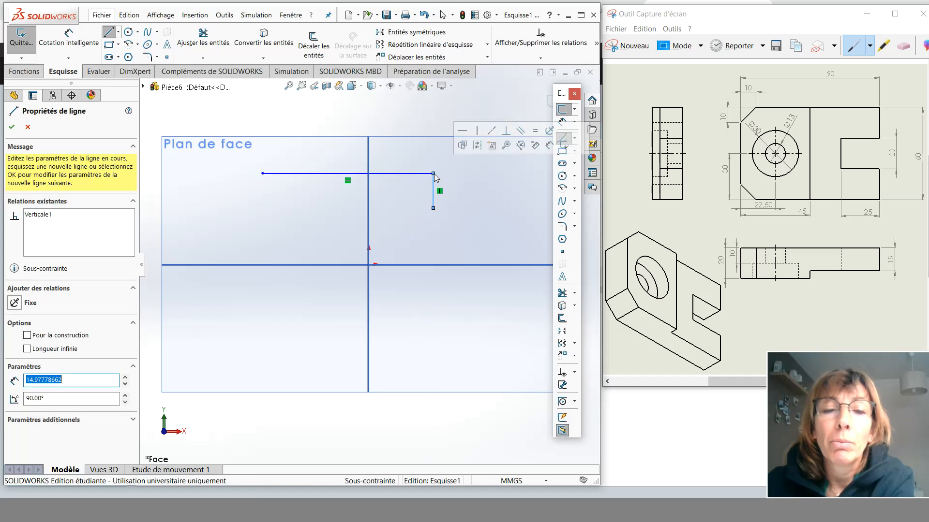
- Continue the profile with an open notch: about 20 mm horizontally inward, 14 mm down and 15 mm back outward
click(433, 209)
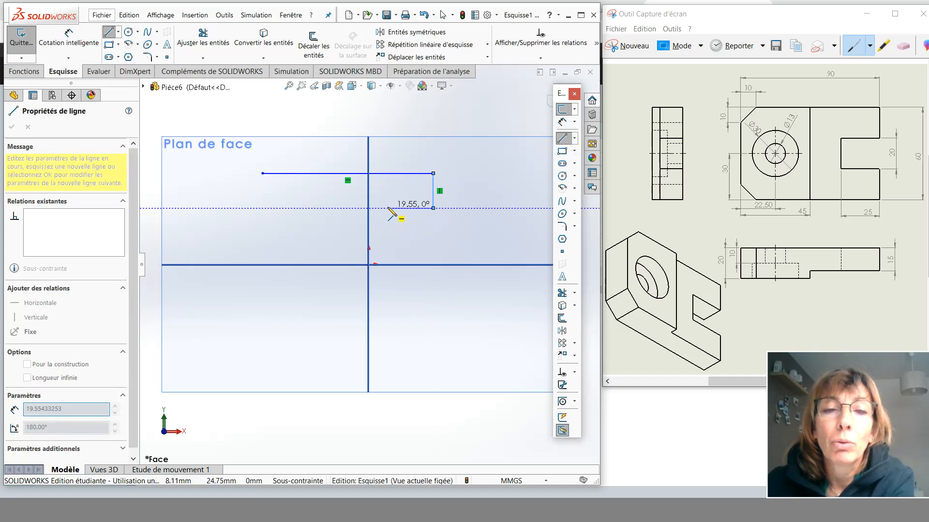
click(388, 209)
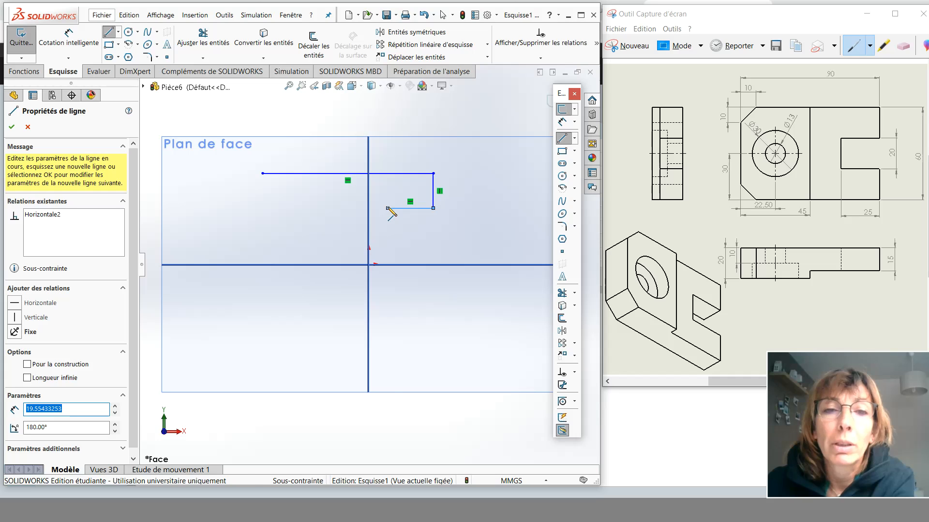
click(388, 241)
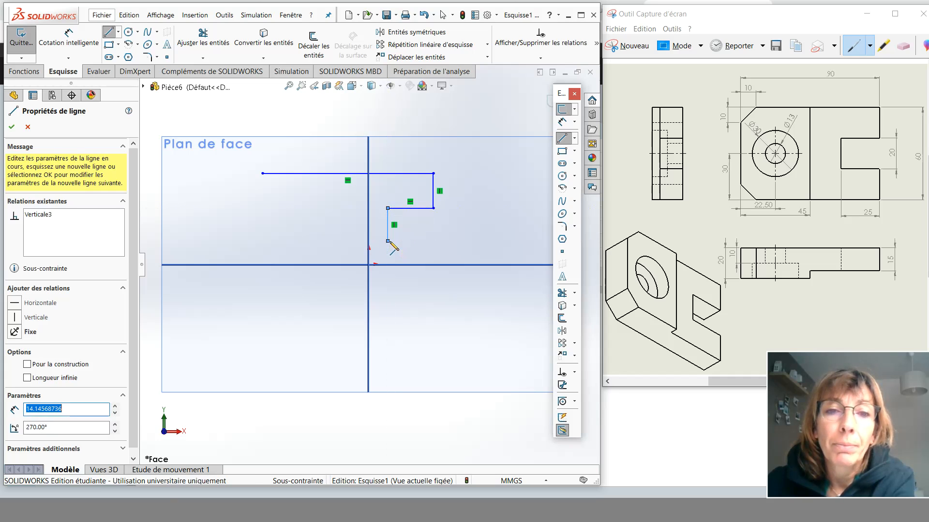
double_click(424, 241)
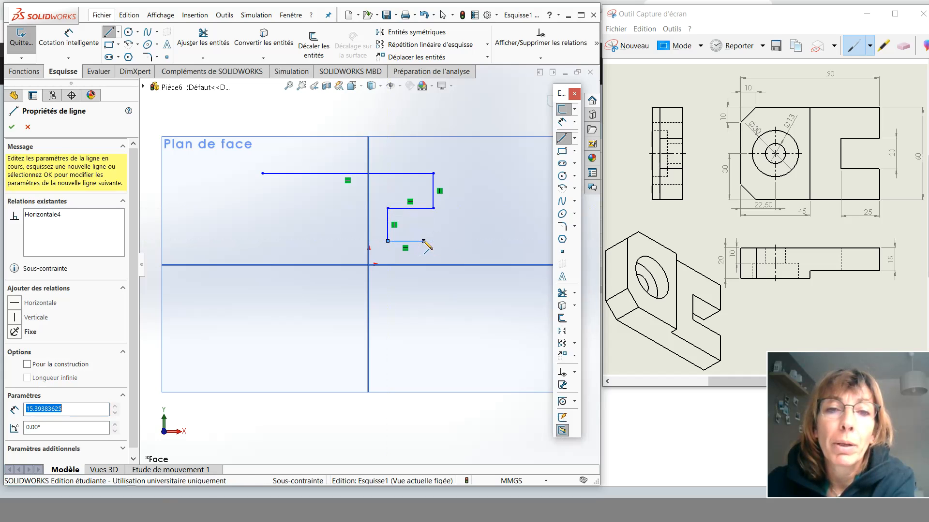
- Close the profile with the lower right vertical edge, a lower edge about 69 mm long and a left edge about 46 mm high
click(424, 281)
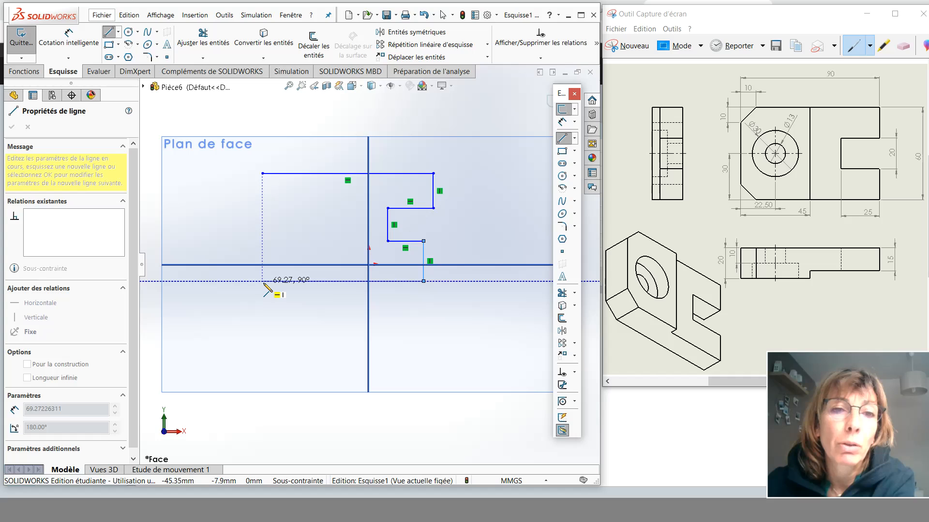
click(263, 281)
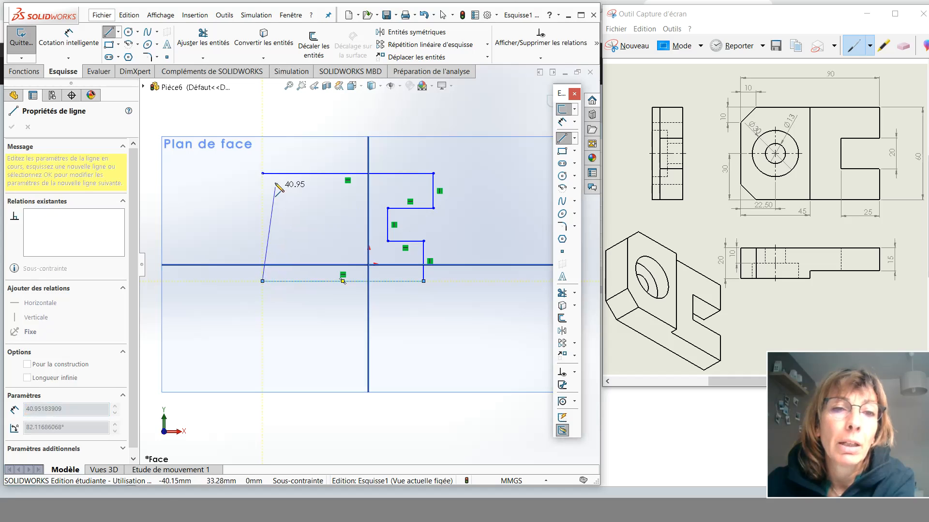
click(263, 174)
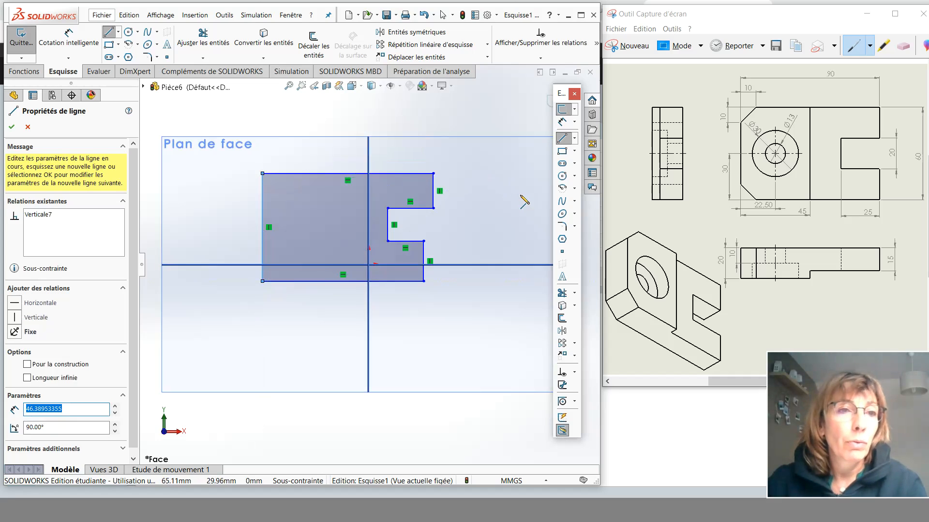
click(27, 128)
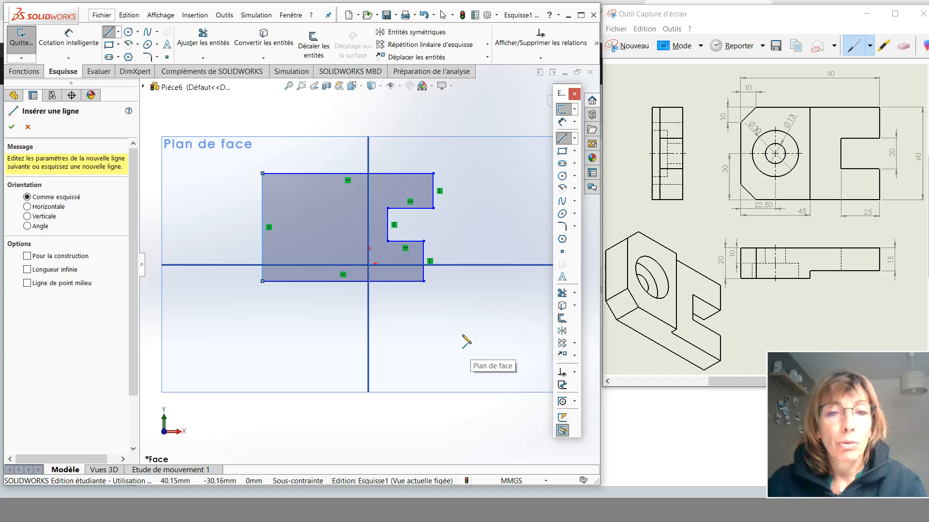
key(Escape)
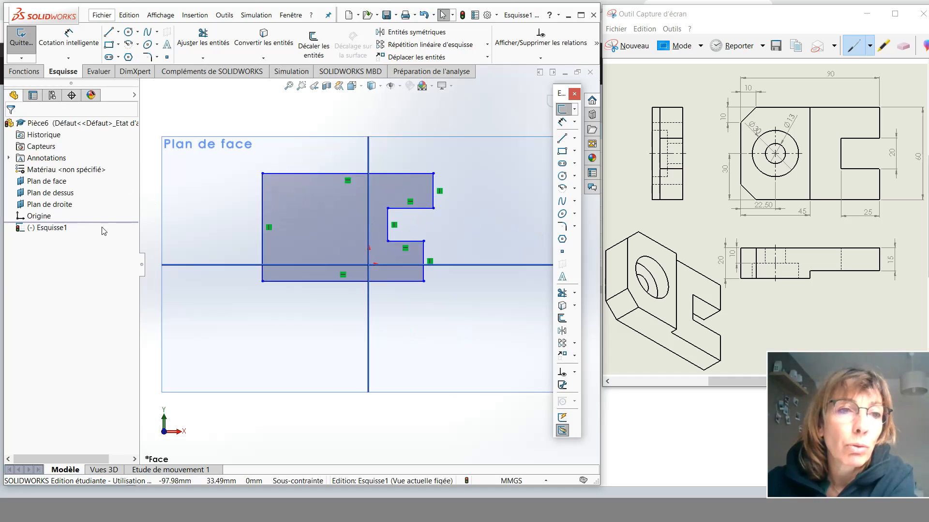
- Hide the front, top and right reference planes
click(22, 183)
click(42, 166)
click(30, 193)
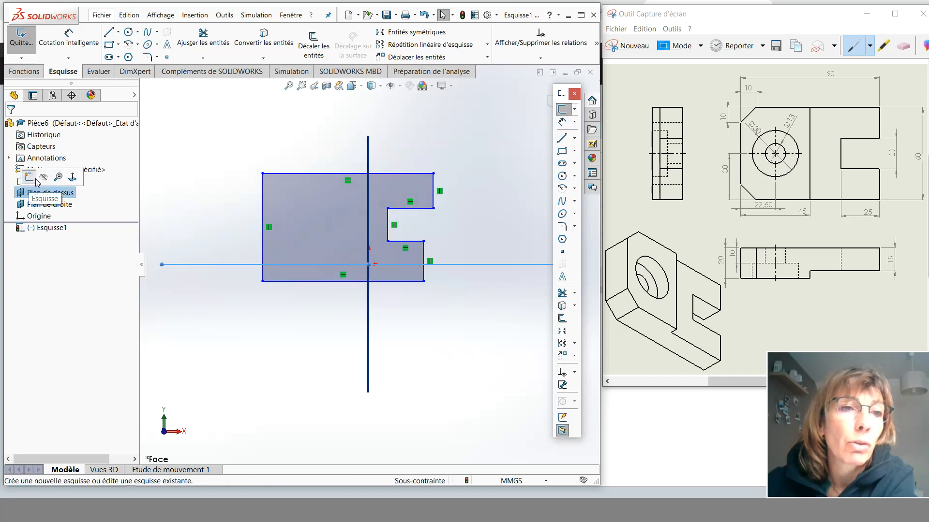
click(42, 177)
click(29, 205)
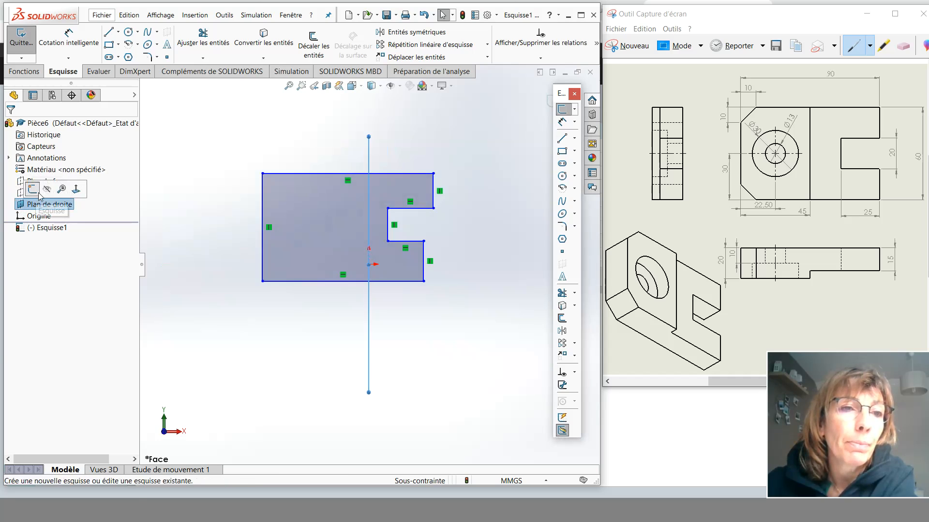
click(43, 193)
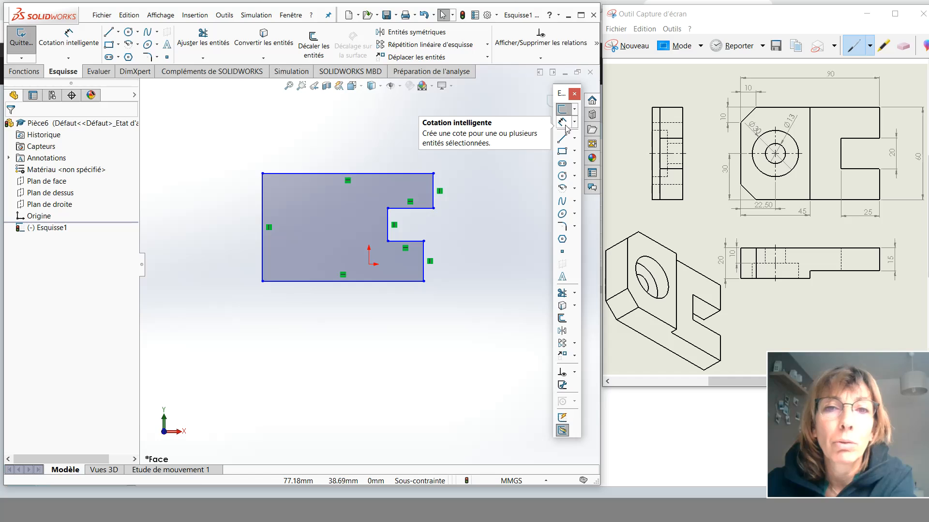
- Dimension the profile's overall width between the left edge and the upper right vertical edge as 90 mm
click(69, 43)
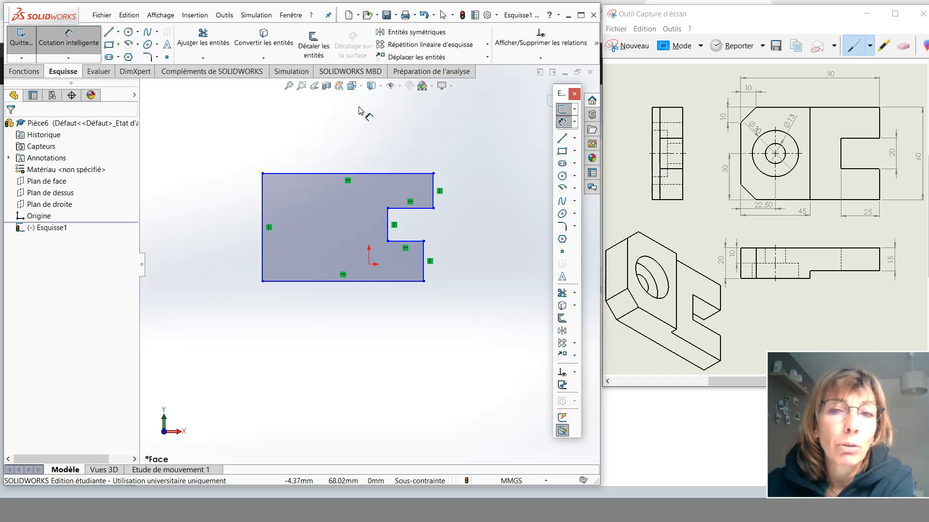
click(263, 213)
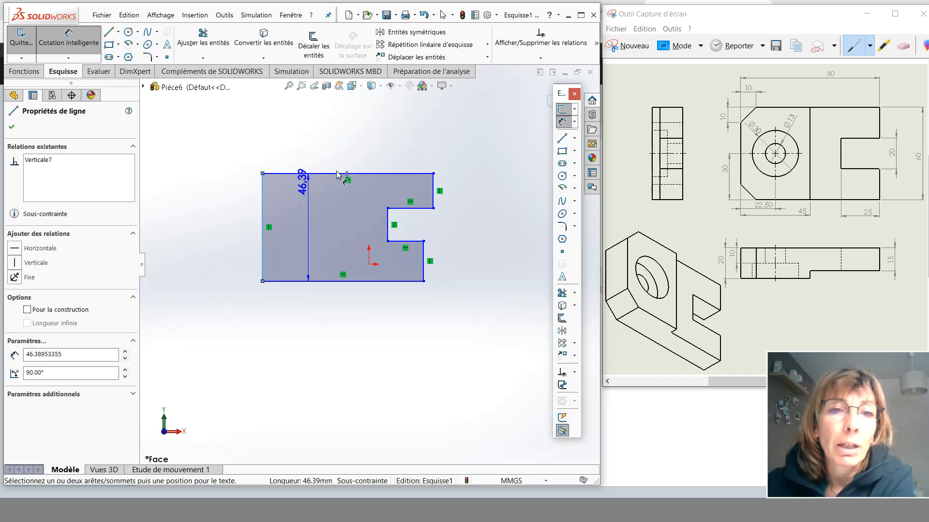
click(433, 187)
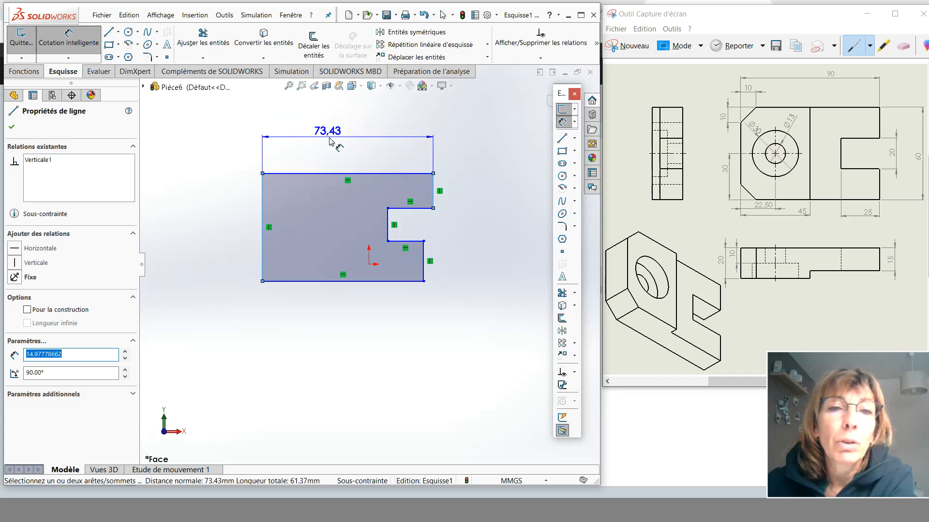
click(345, 122)
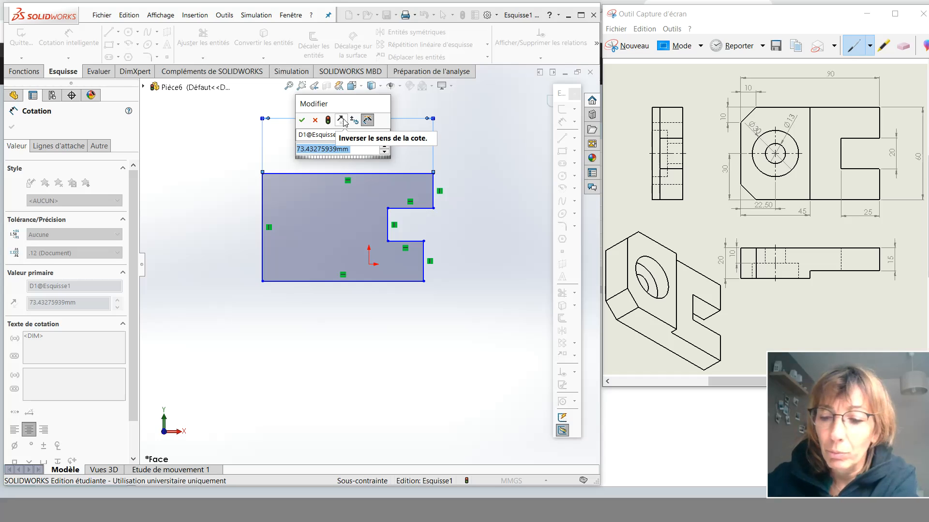
text(90)
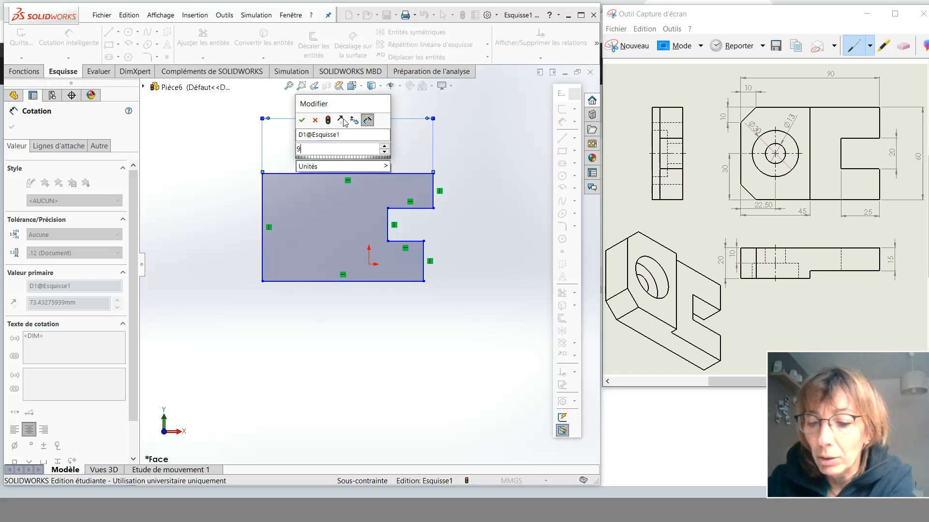
key(Return)
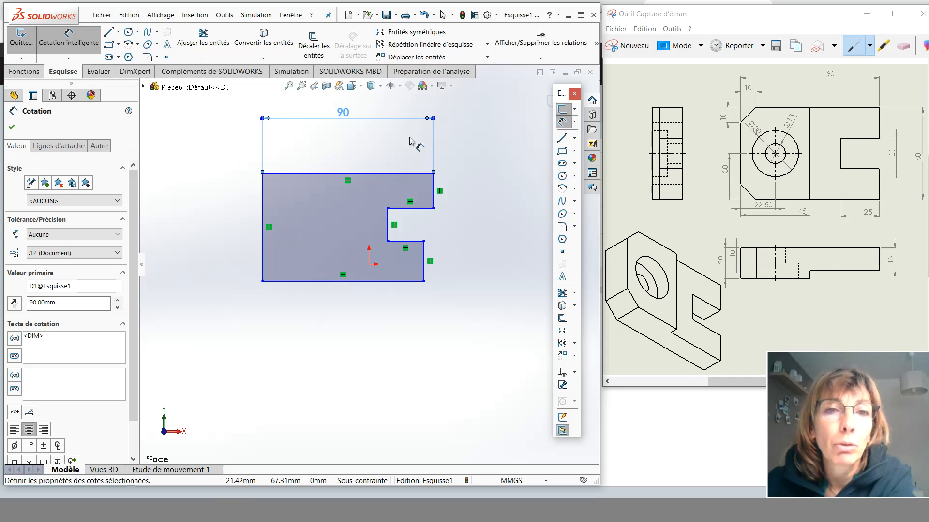
- Dimension the profile's overall height between its upper and lower horizontal edges as 60 mm
click(394, 176)
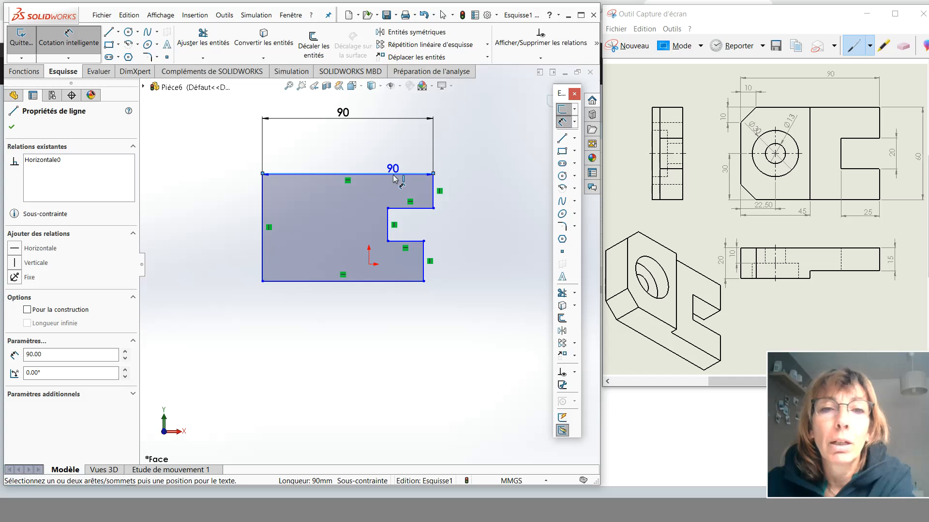
click(401, 282)
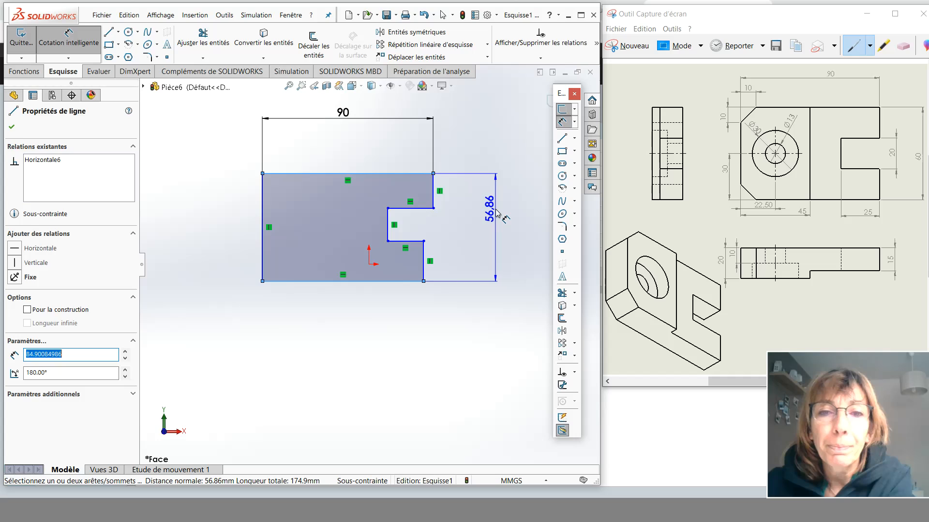
click(497, 213)
text(60)
key(Return)
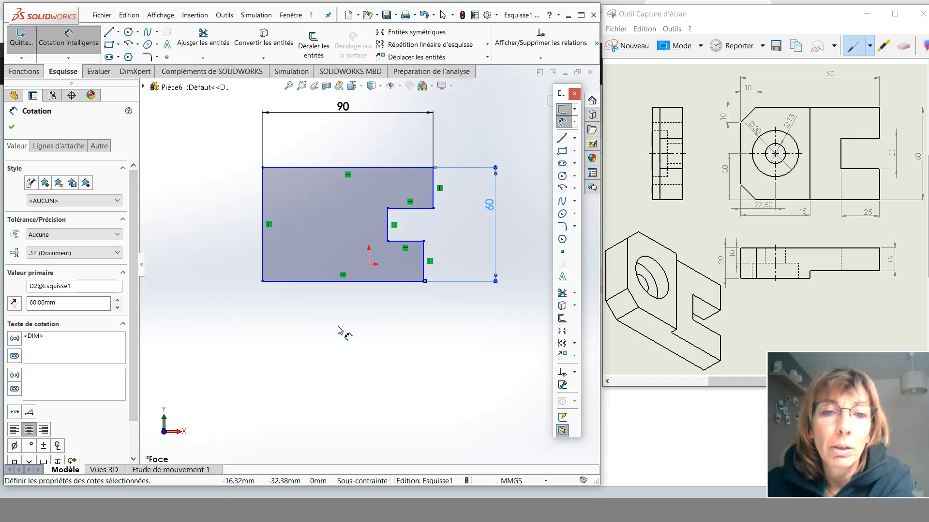
- Dimension the notch opening between its two horizontal edges as 20 mm
click(423, 210)
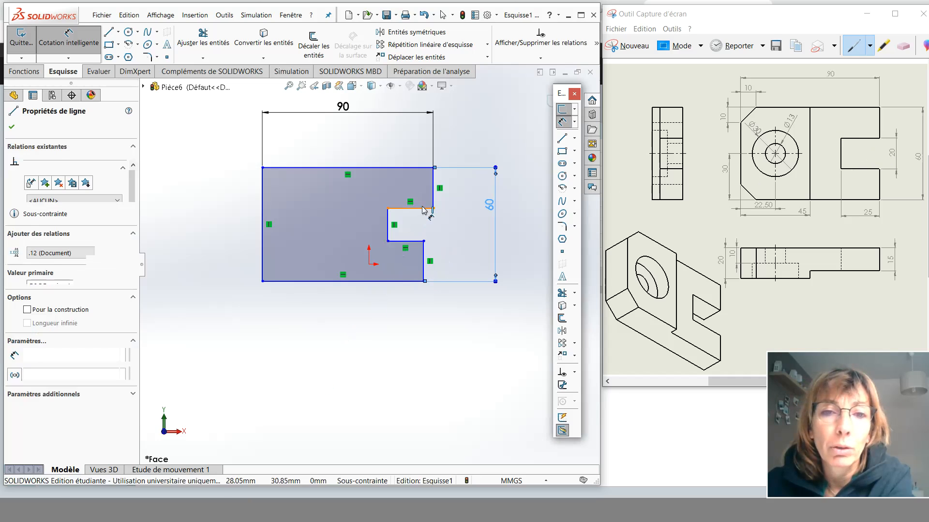
click(411, 242)
click(464, 234)
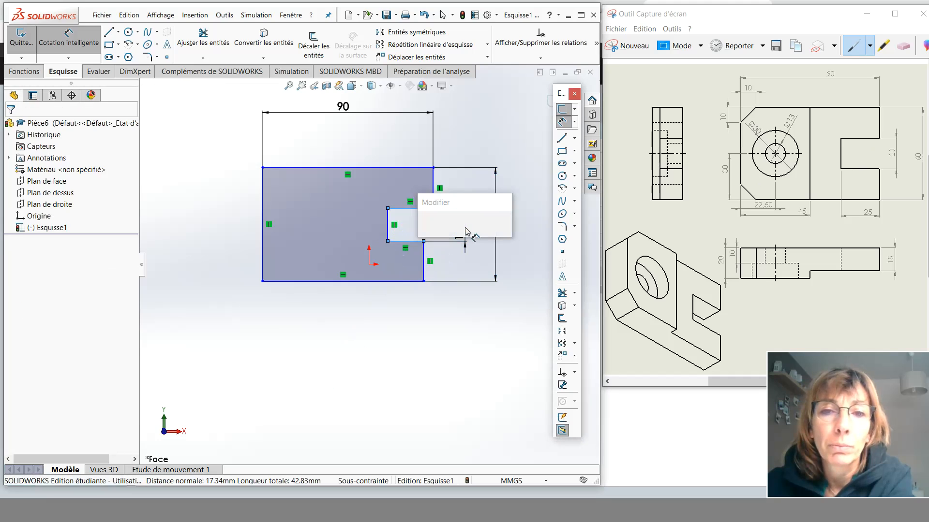
text(20)
key(Return)
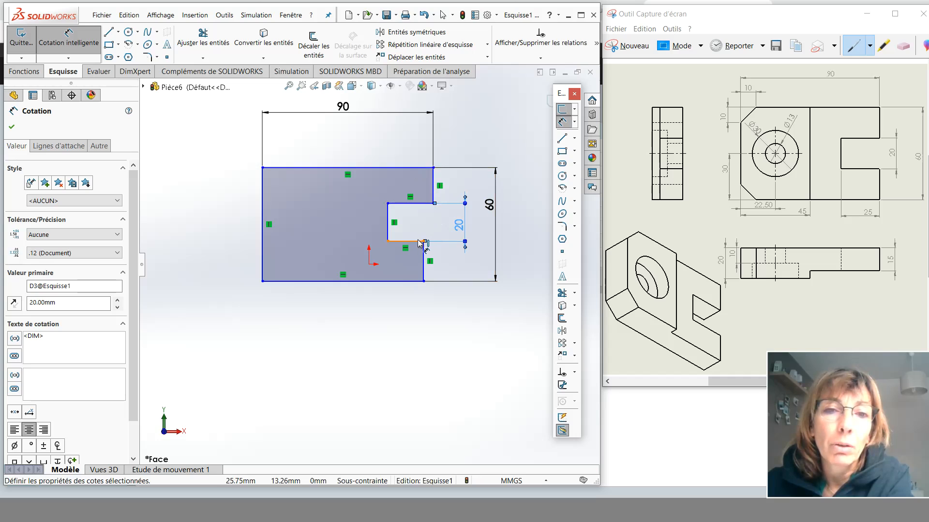
- Dimension the distance from the profile's upper edge to the notch's upper edge as 20 mm
click(419, 168)
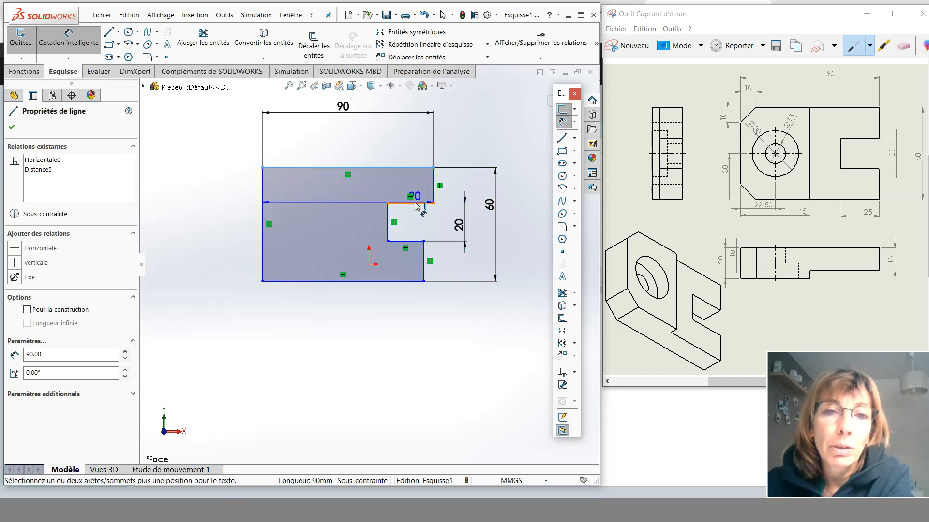
click(421, 203)
click(446, 188)
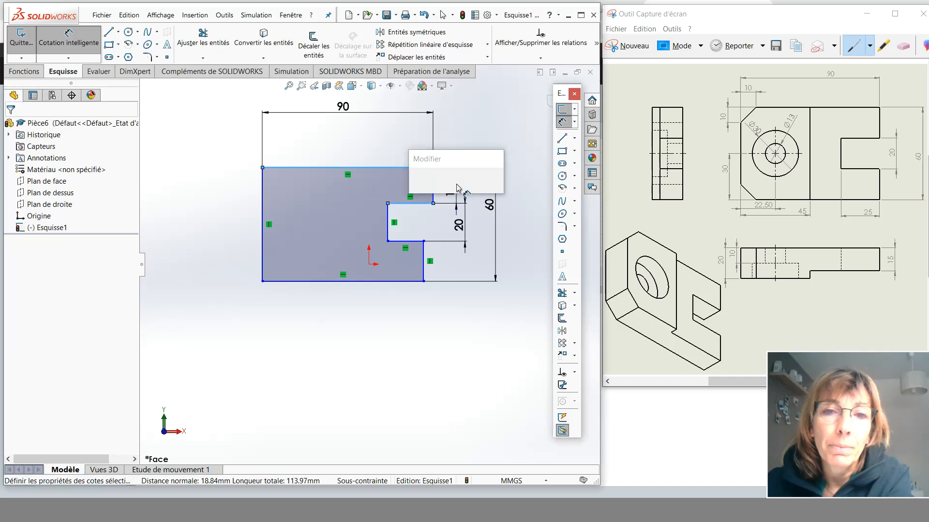
text(20)
key(Return)
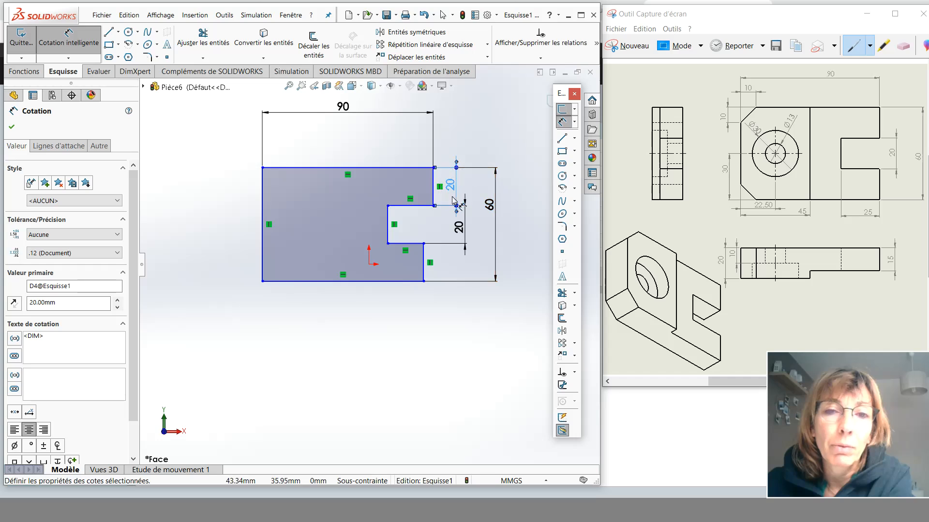
- Try to dimension the distance between the notch's lower edge and the profile's lower edge
click(411, 247)
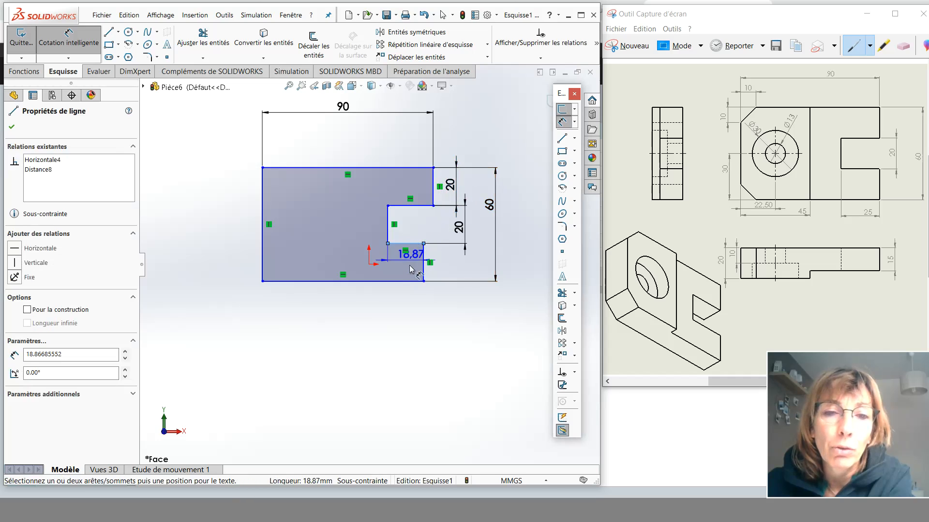
click(414, 281)
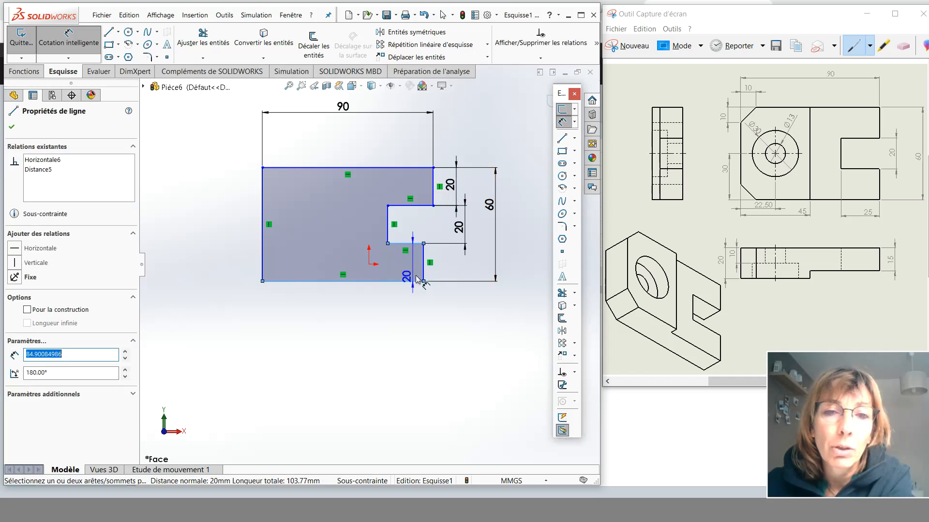
click(453, 272)
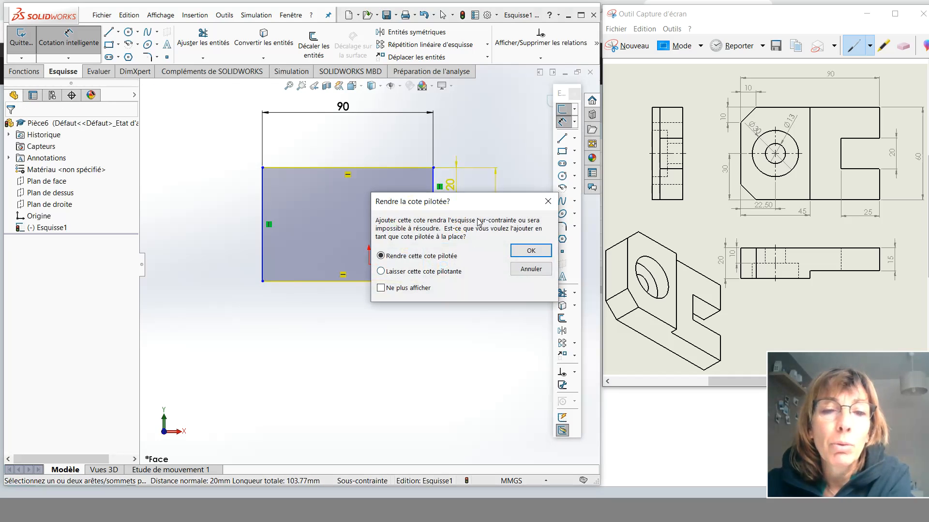
mouse_move(489, 202)
mouse_down()
mouse_move(458, 186)
mouse_move(285, 183)
mouse_up()
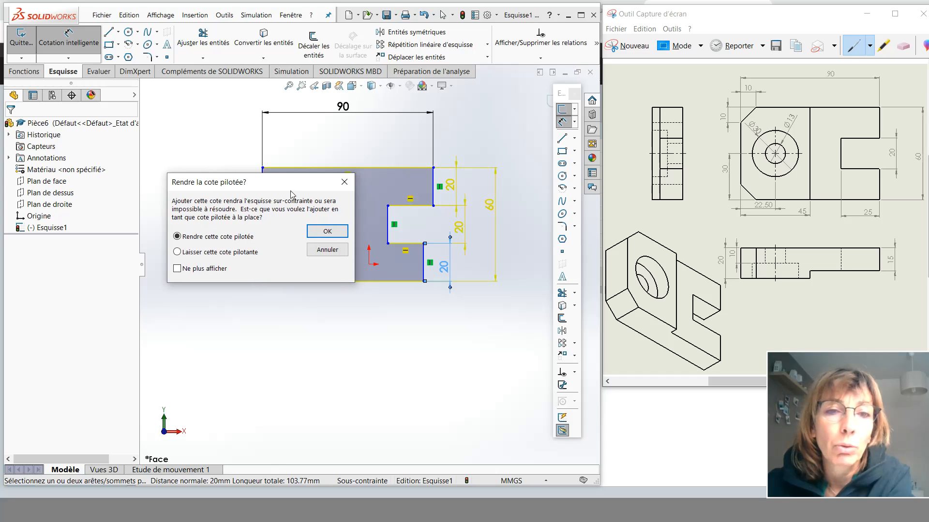
click(324, 251)
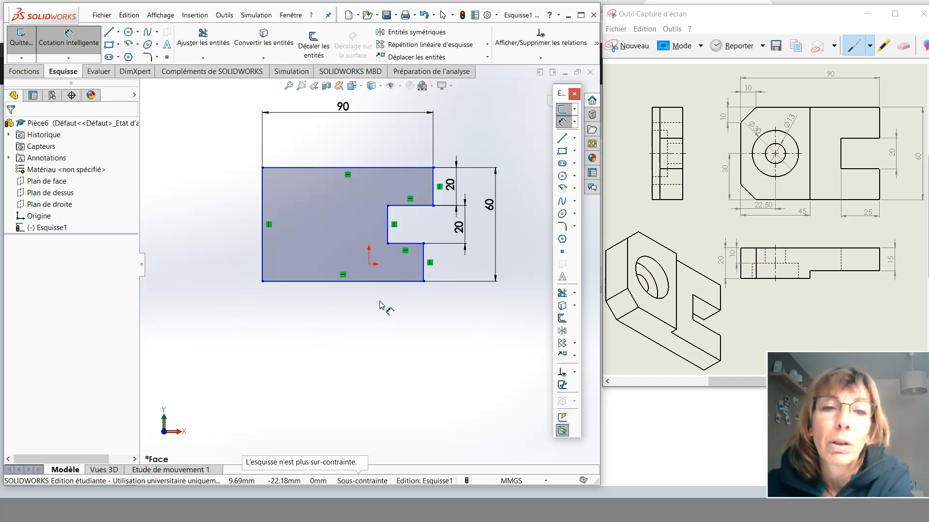
- Dimension the width from the left edge to the lower right vertical edge as 90 mm, below the profile
click(265, 271)
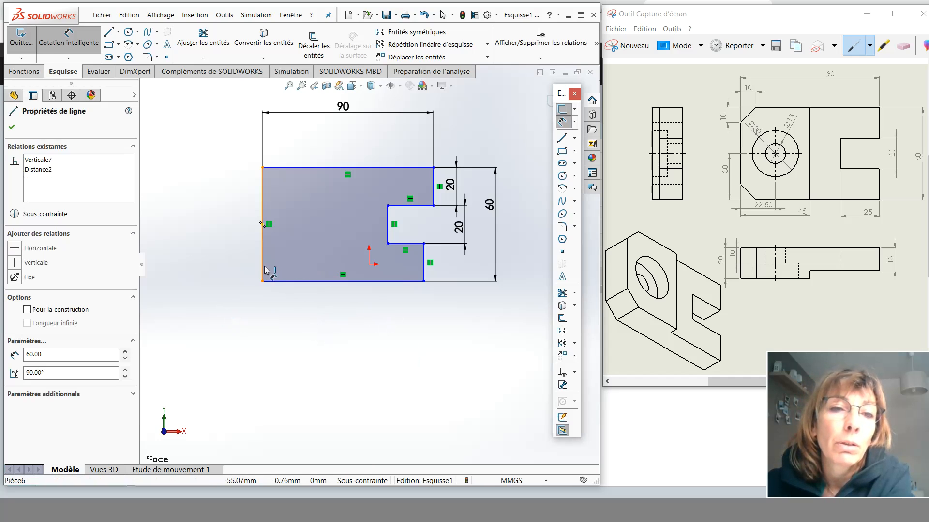
click(425, 270)
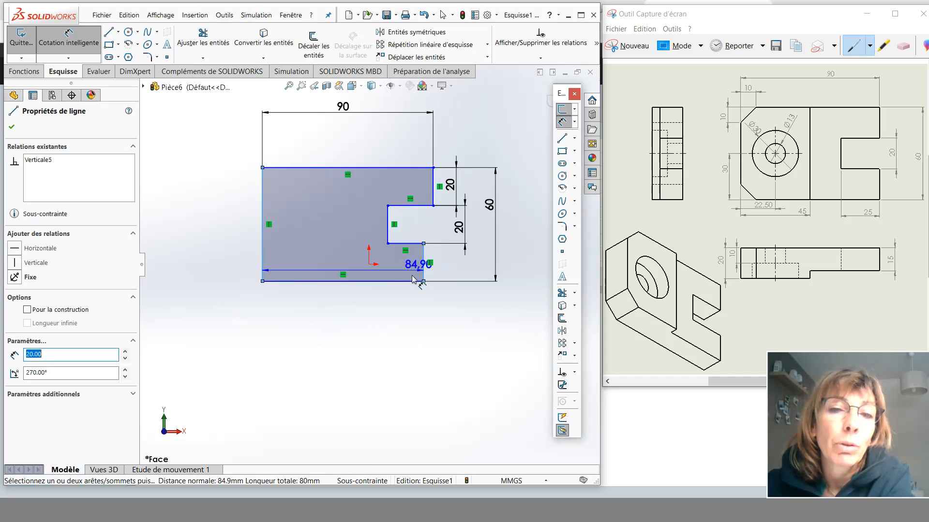
click(368, 320)
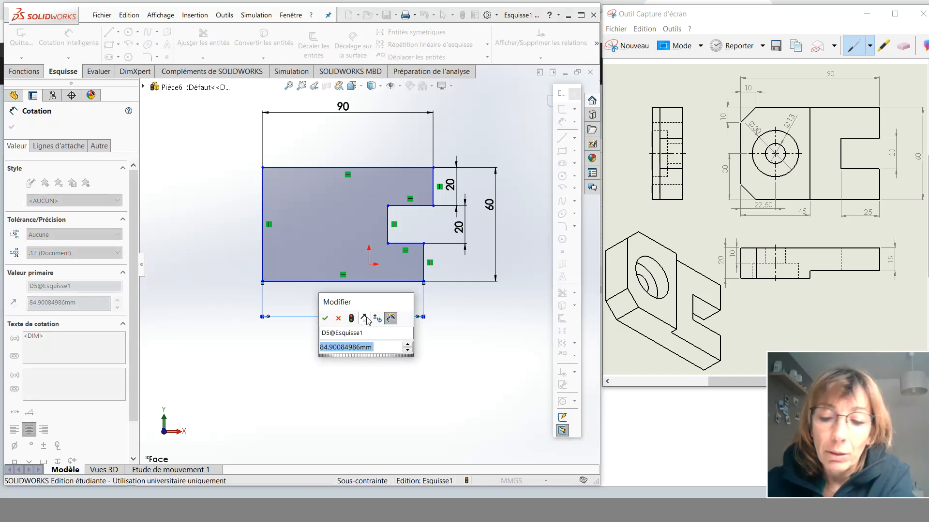
key(Return)
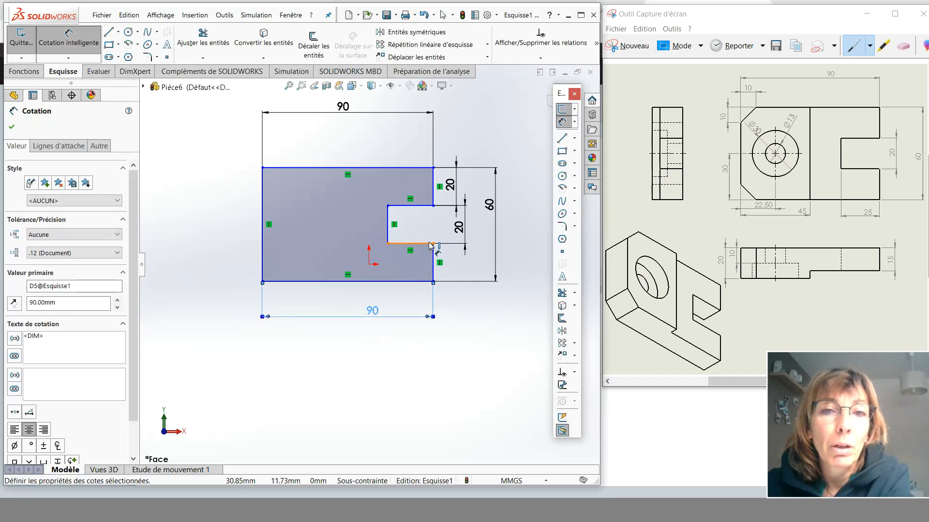
click(486, 329)
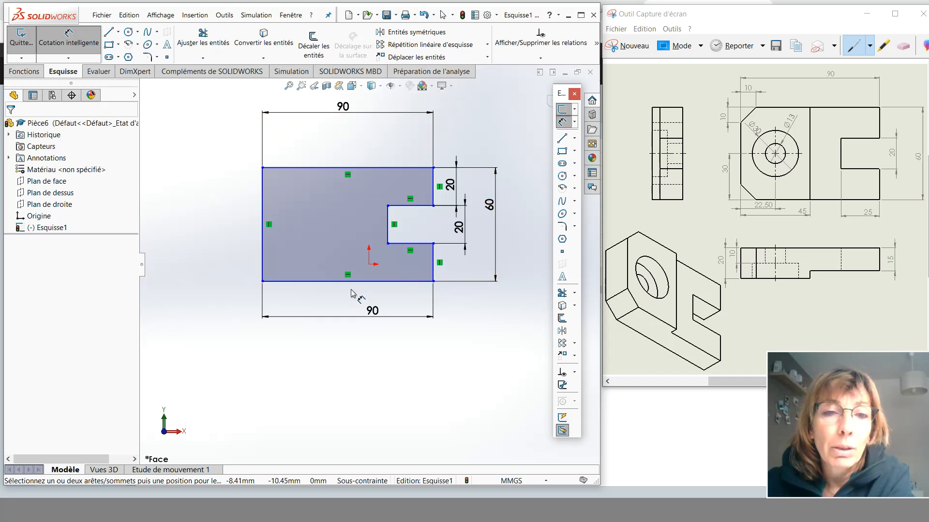
- Test the profile by setting the width dimension above it to 110 mm and returning it to 90 mm
double_click(343, 107)
text(1)
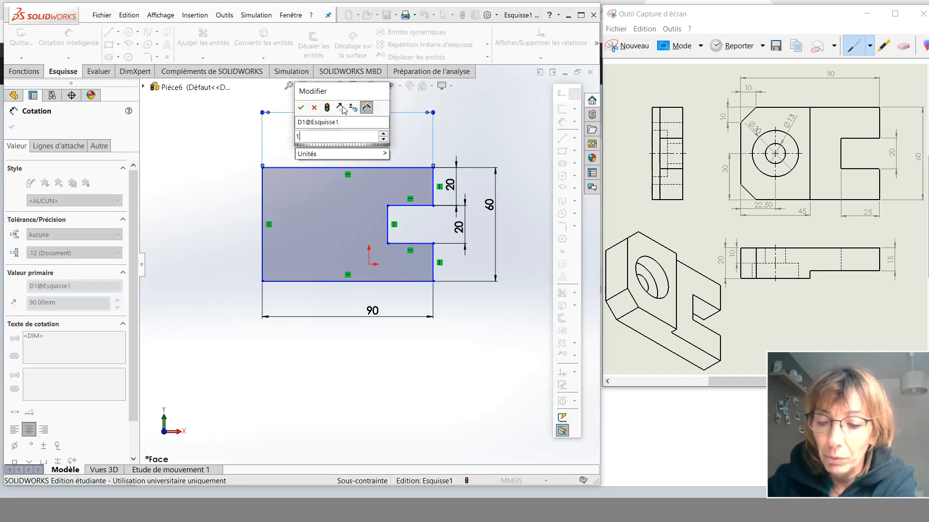
text(10)
key(Return)
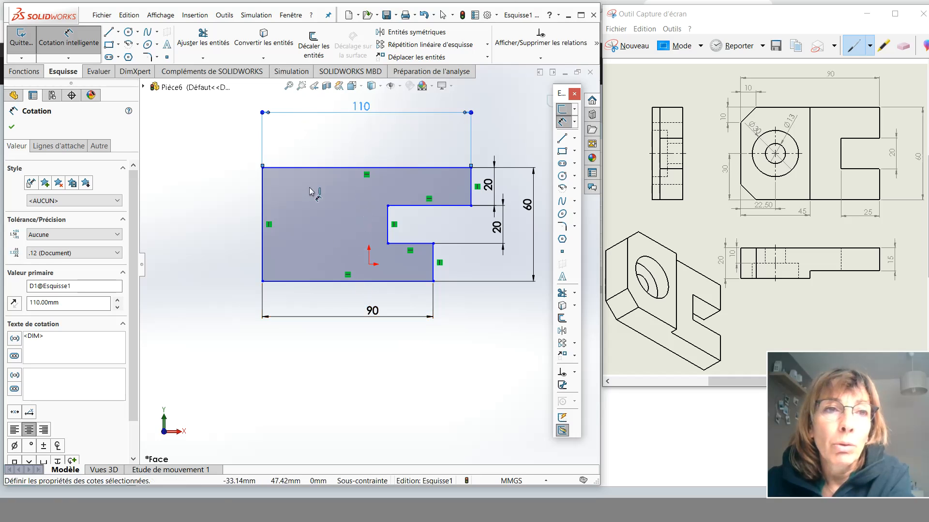
double_click(360, 107)
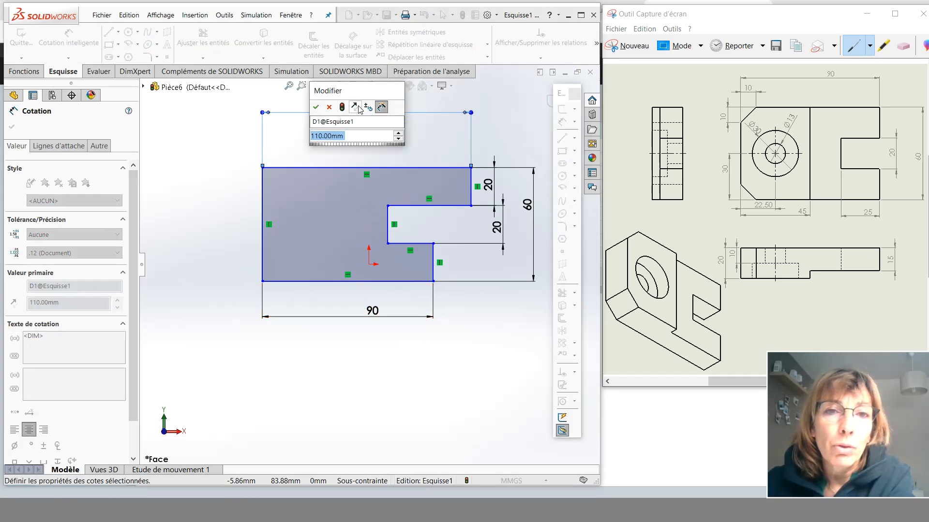
text(90)
key(Return)
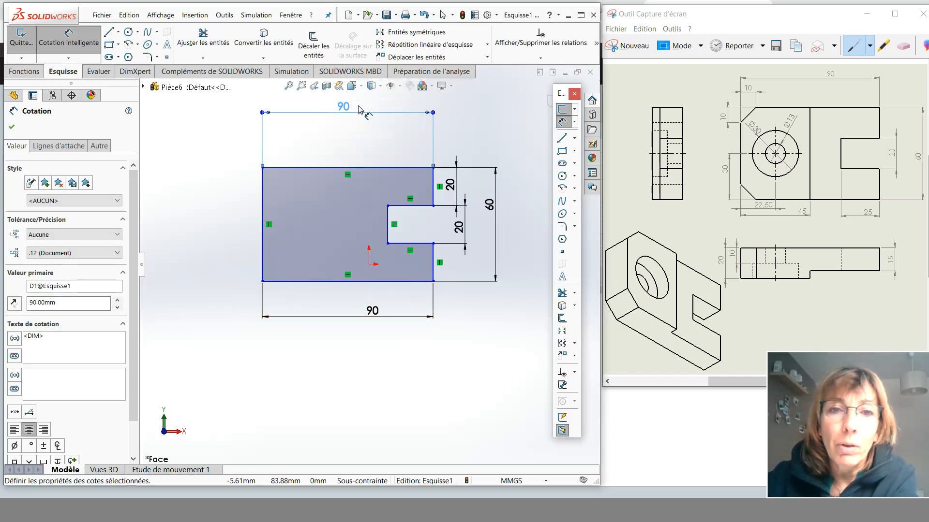
- Delete the 90 mm width dimension below the profile
click(412, 352)
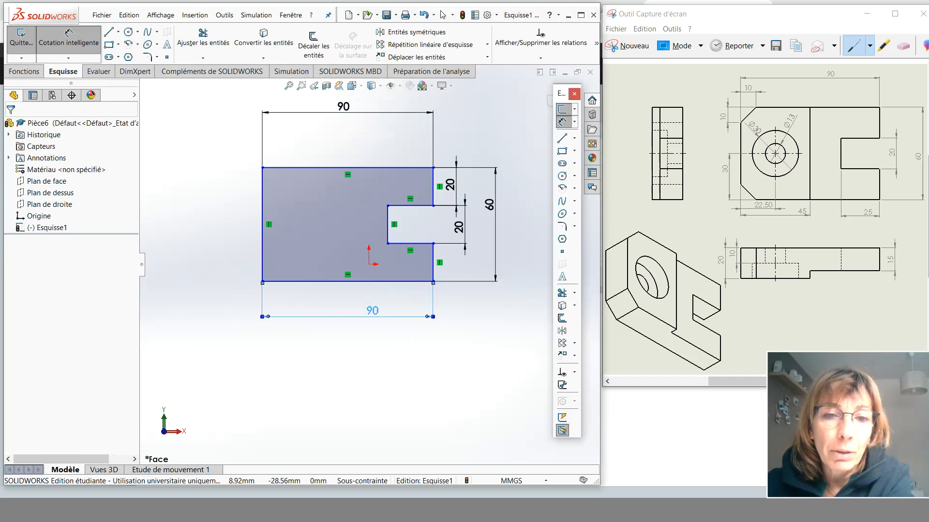
click(386, 320)
key(Delete)
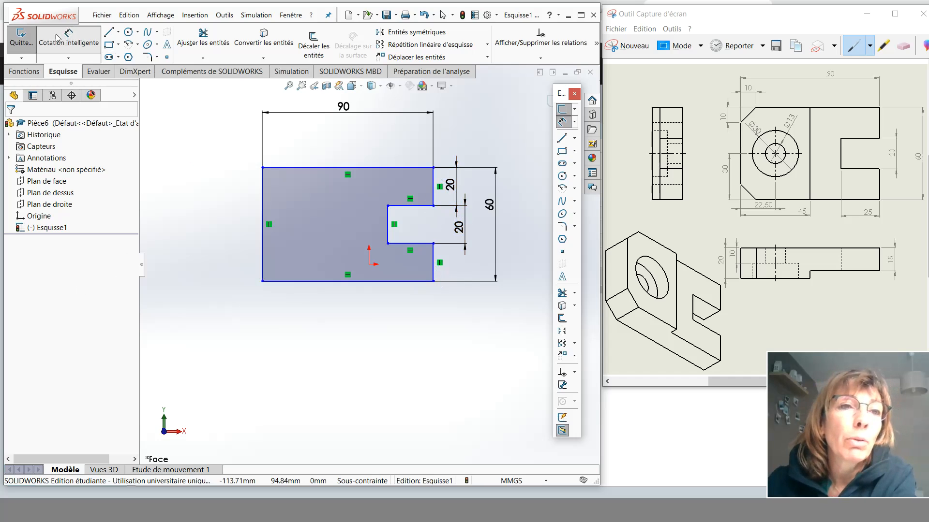
- Add a collinear relation between the two short vertical edges above and below the notch opening
click(77, 45)
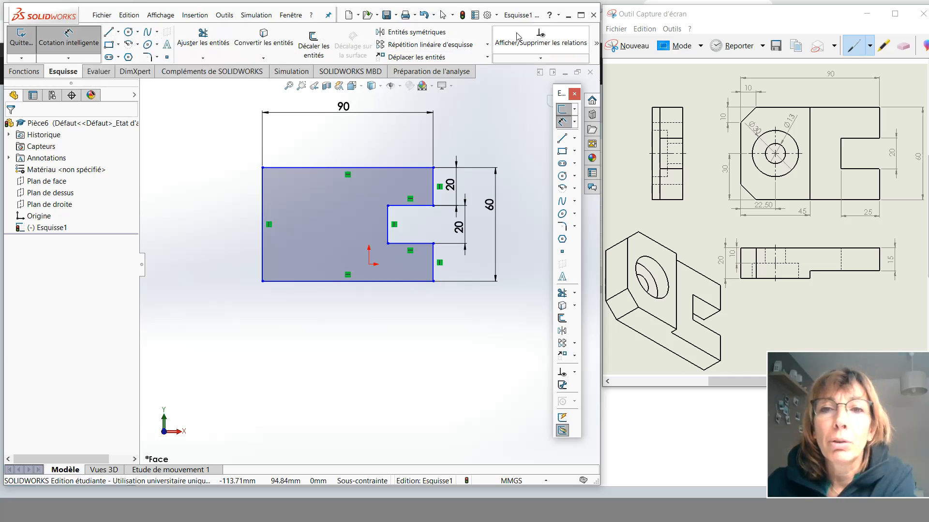
click(541, 59)
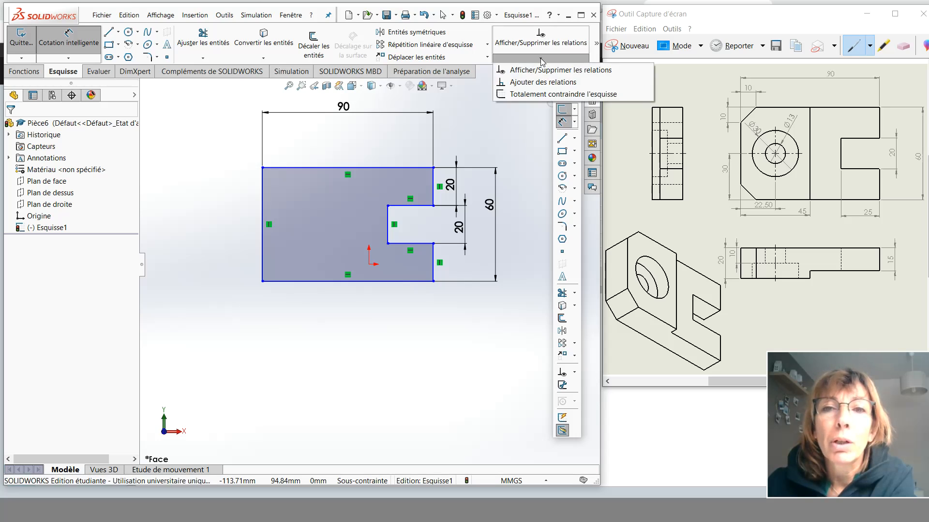
click(526, 82)
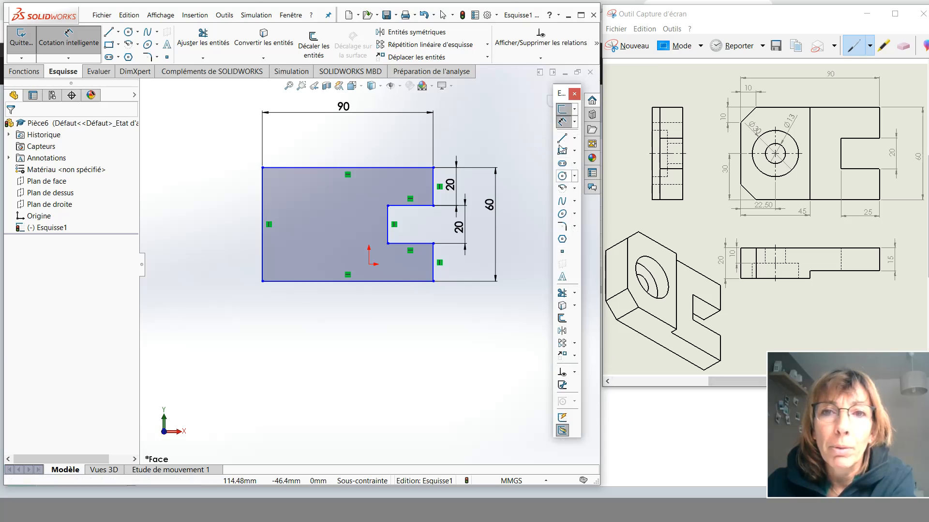
click(574, 373)
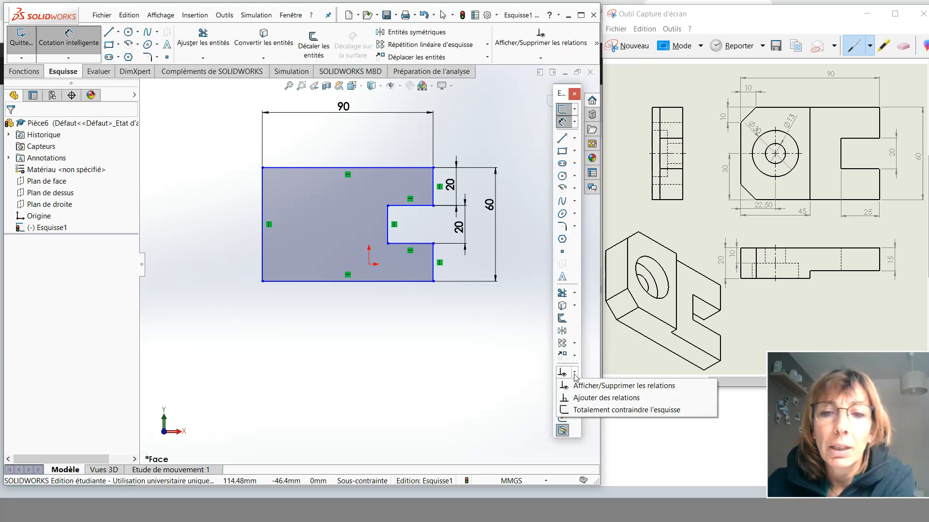
click(594, 398)
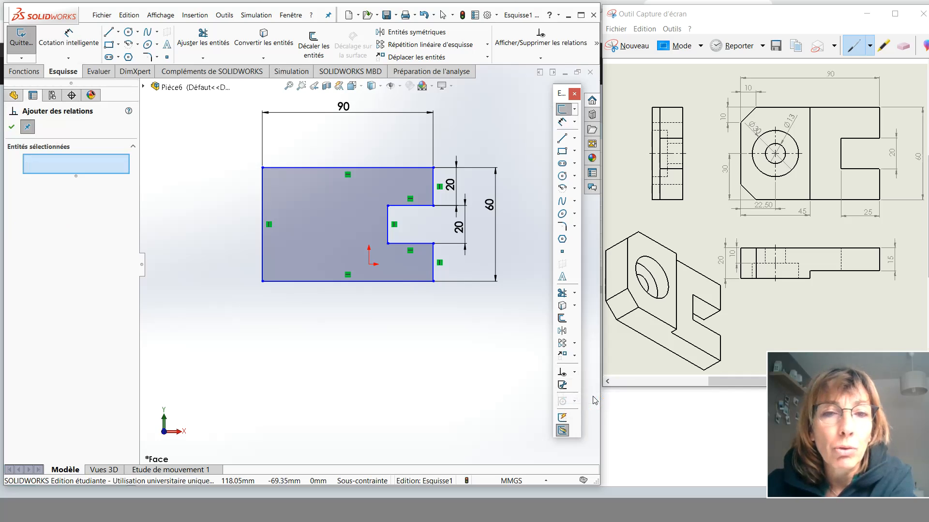
click(433, 196)
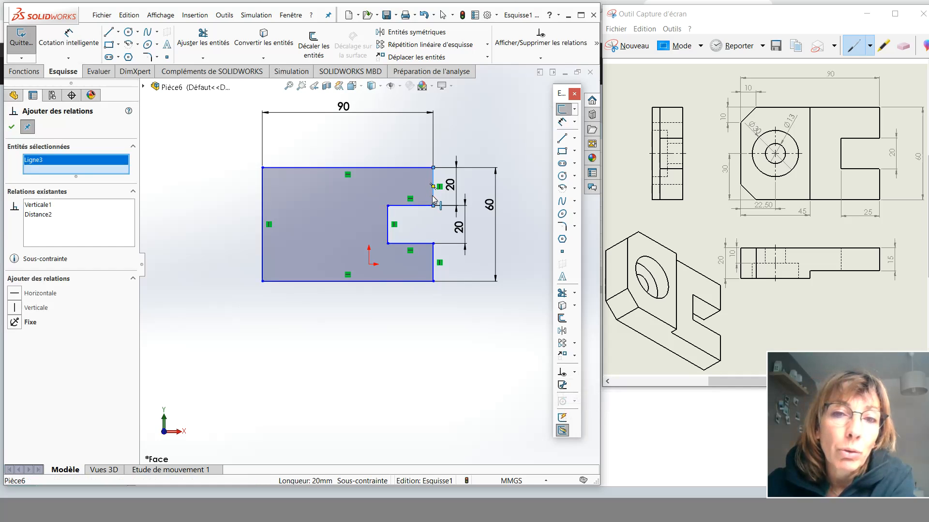
click(432, 272)
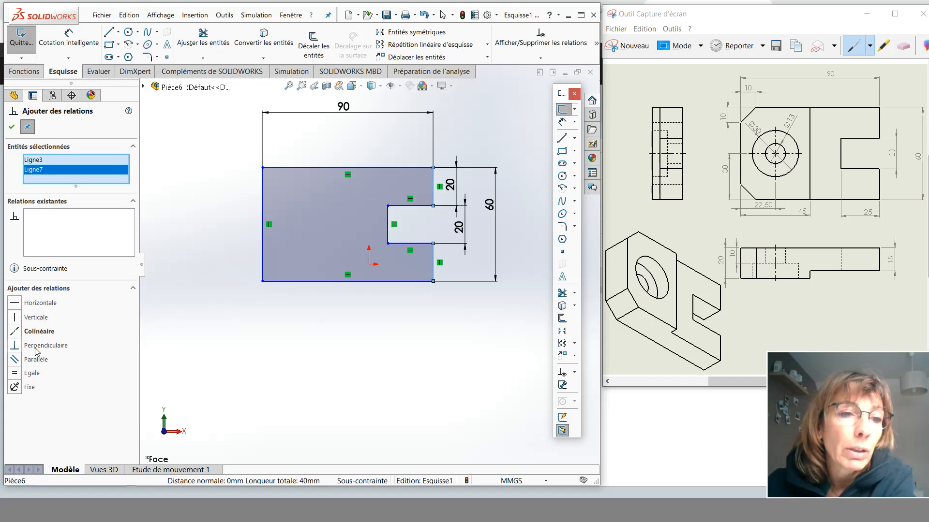
click(15, 332)
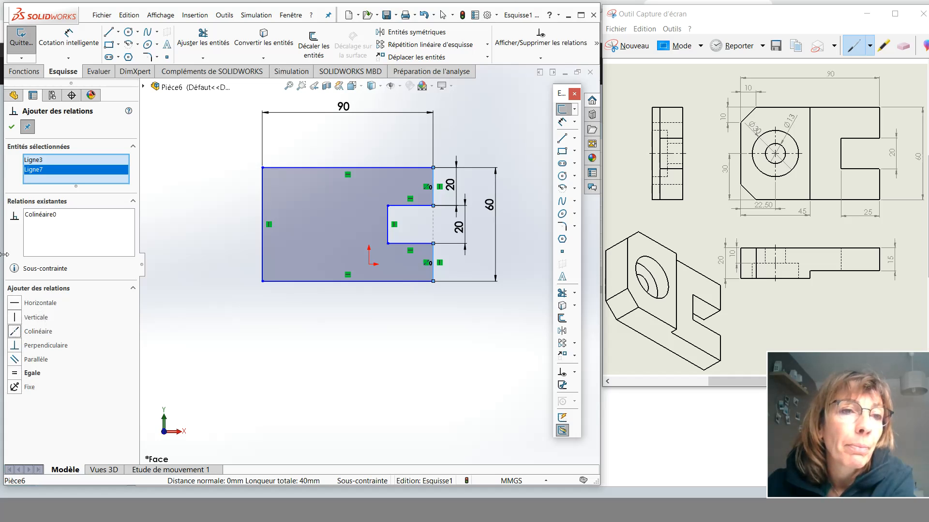
click(12, 127)
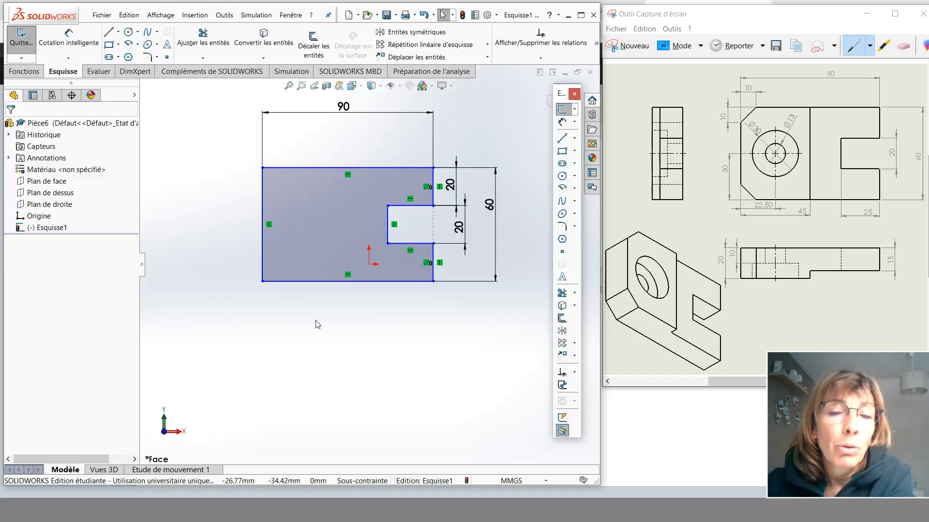
- Check the collinear relation by setting the overall width to 110 mm and returning it to 90 mm
double_click(343, 107)
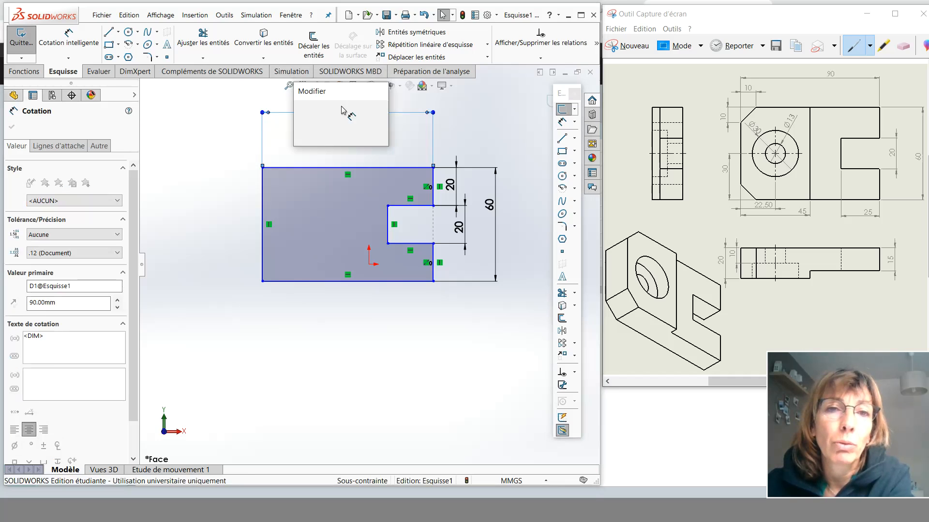
text(110)
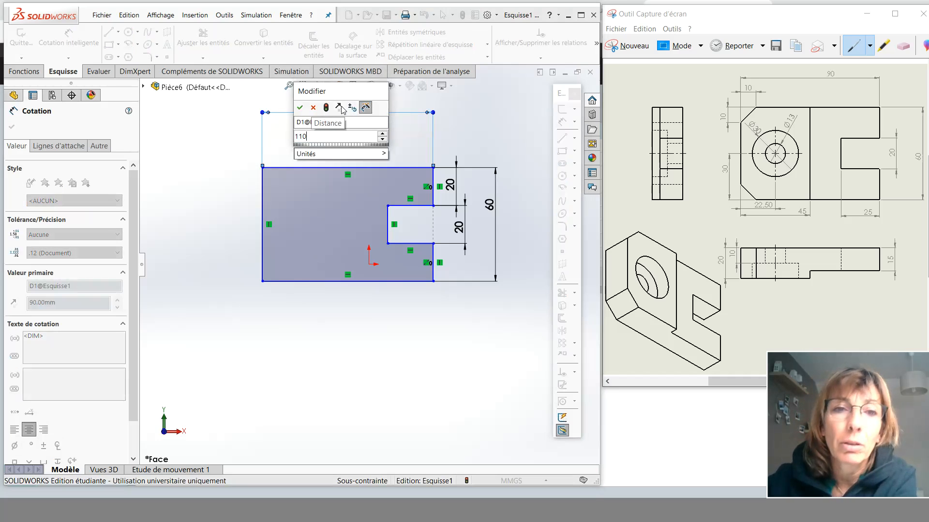
click(300, 108)
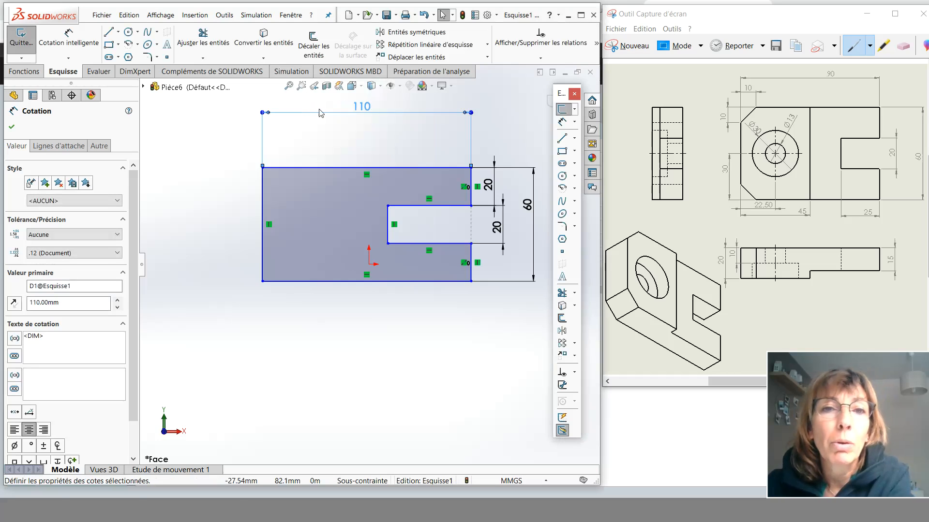
double_click(363, 107)
text(90)
key(Return)
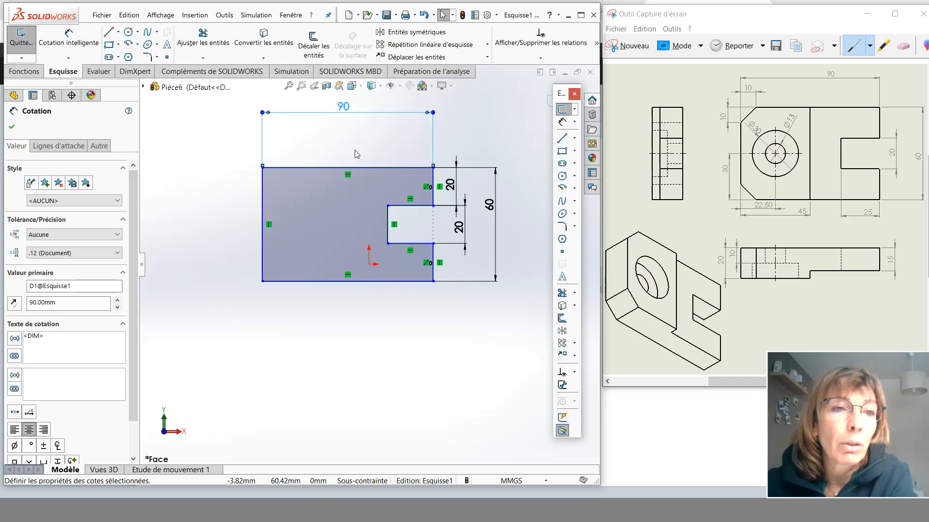
click(11, 128)
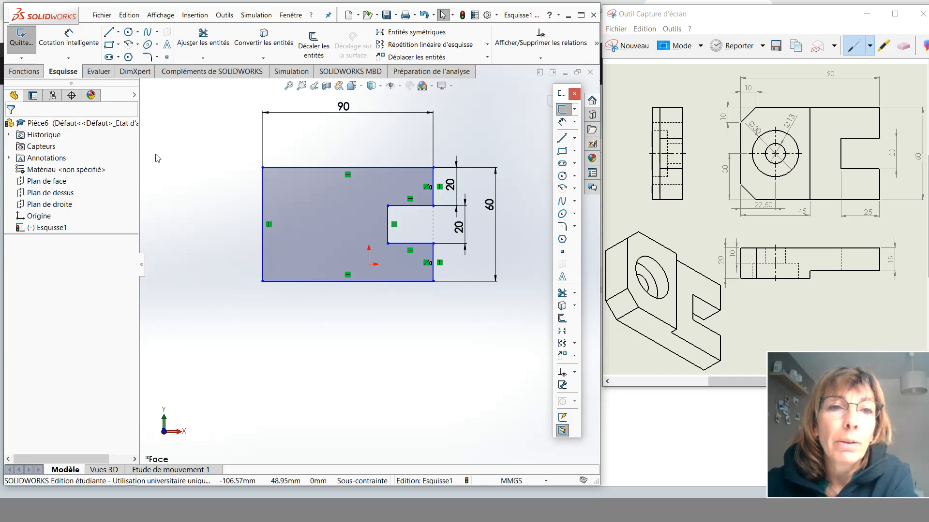
- Add a coincident relation between the profile's lower left corner and the origin
click(545, 58)
click(540, 58)
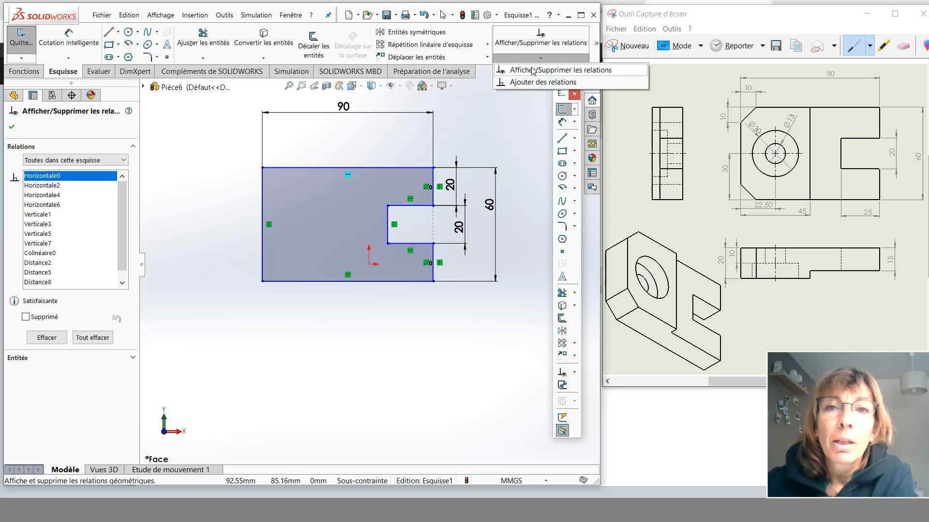
click(531, 84)
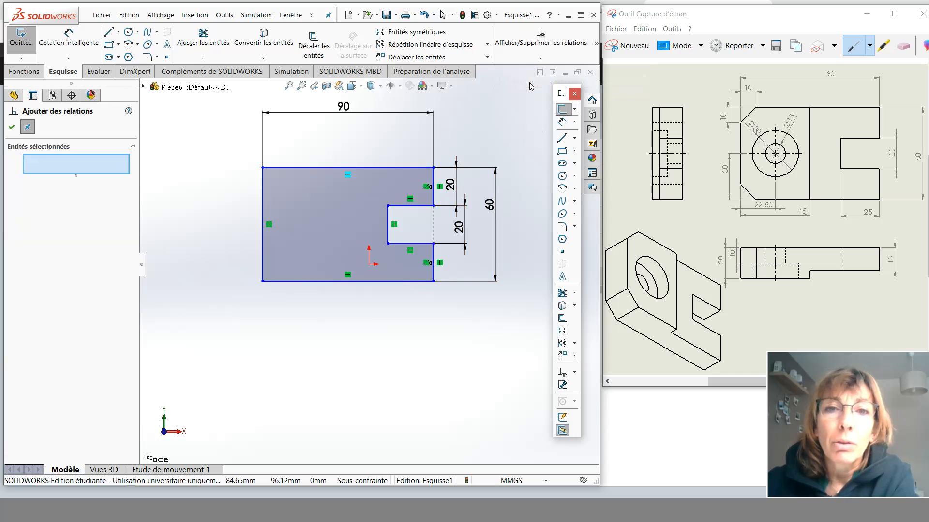
click(262, 281)
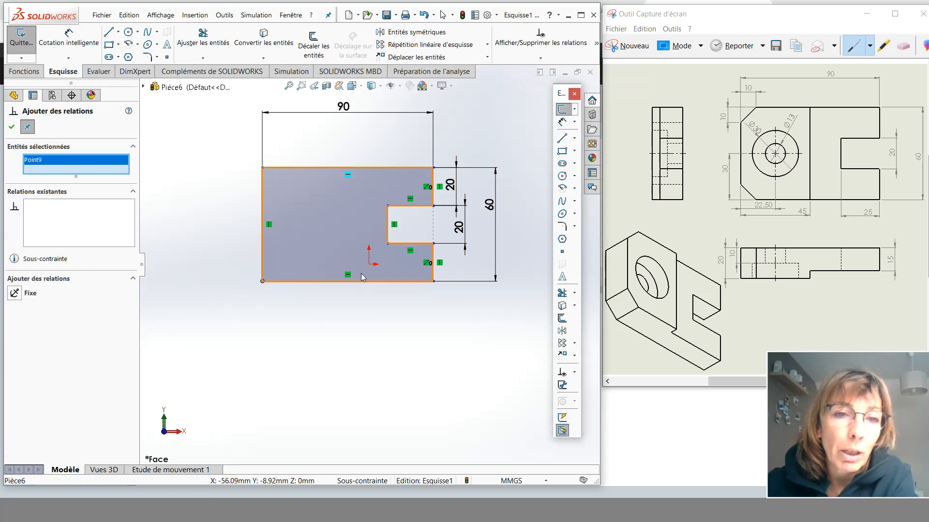
click(369, 265)
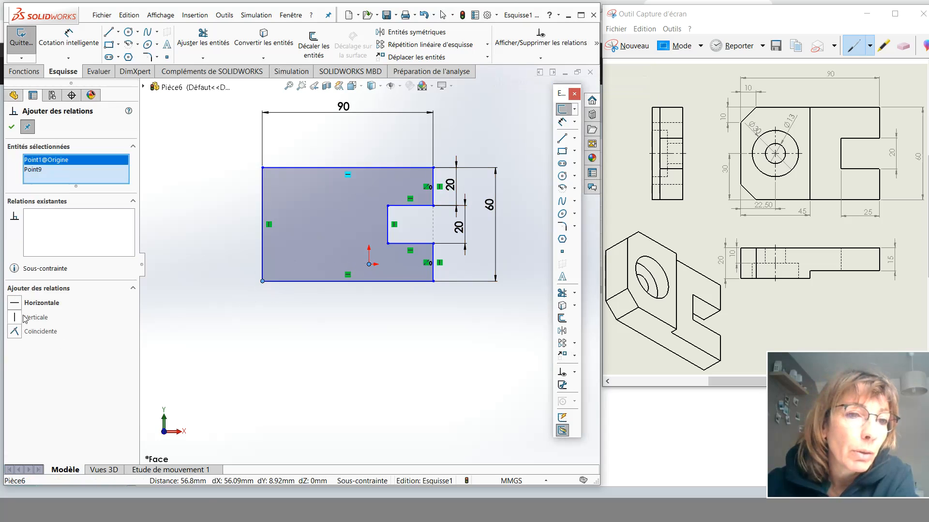
click(15, 331)
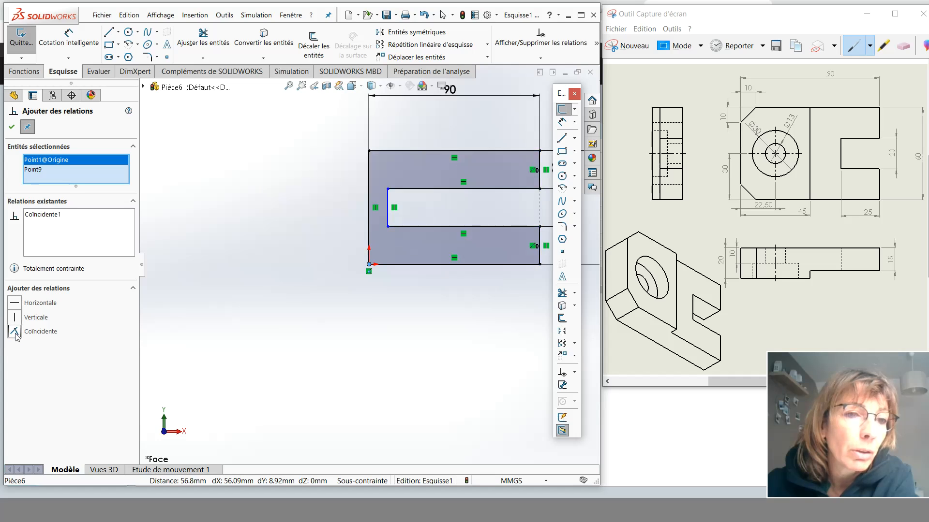
click(7, 130)
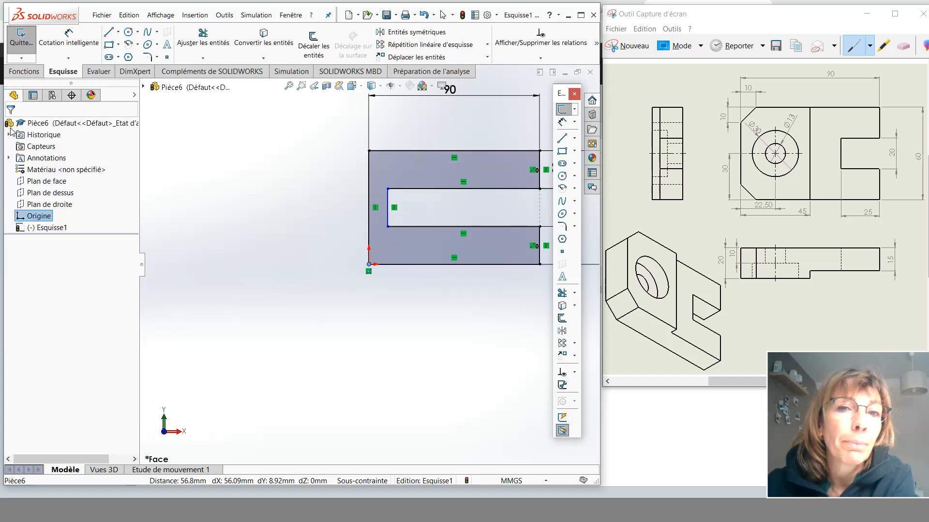
- Dimension the notch depth from its inner vertical edge to the outer vertical edge as 25 mm, below the profile
scroll(425, 283, up, 2)
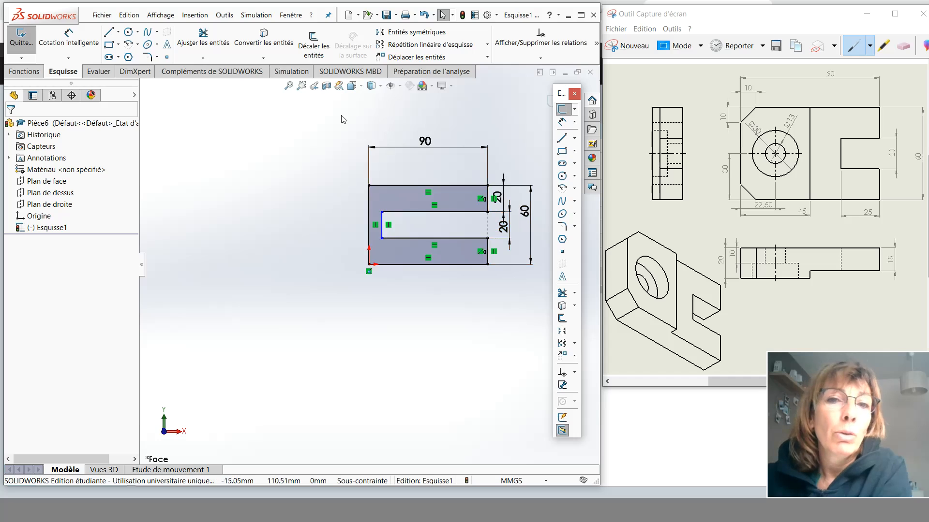
click(75, 39)
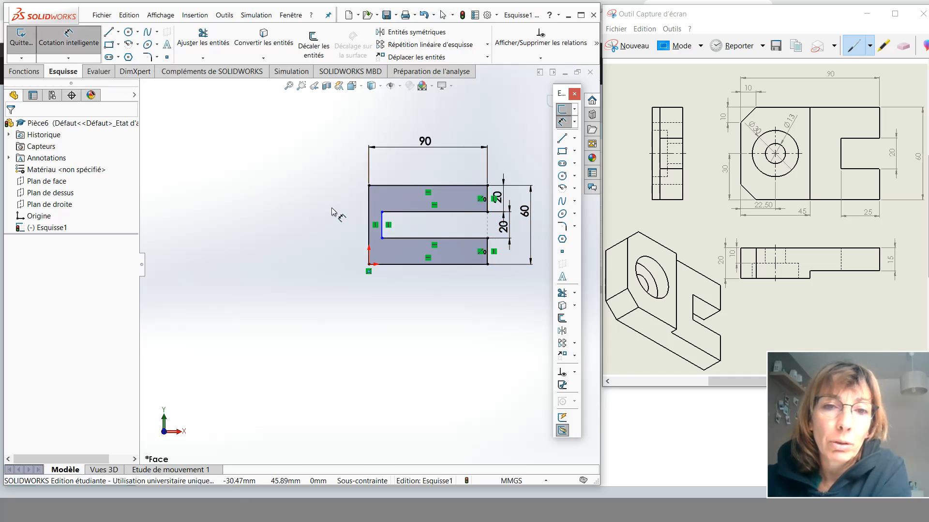
click(384, 223)
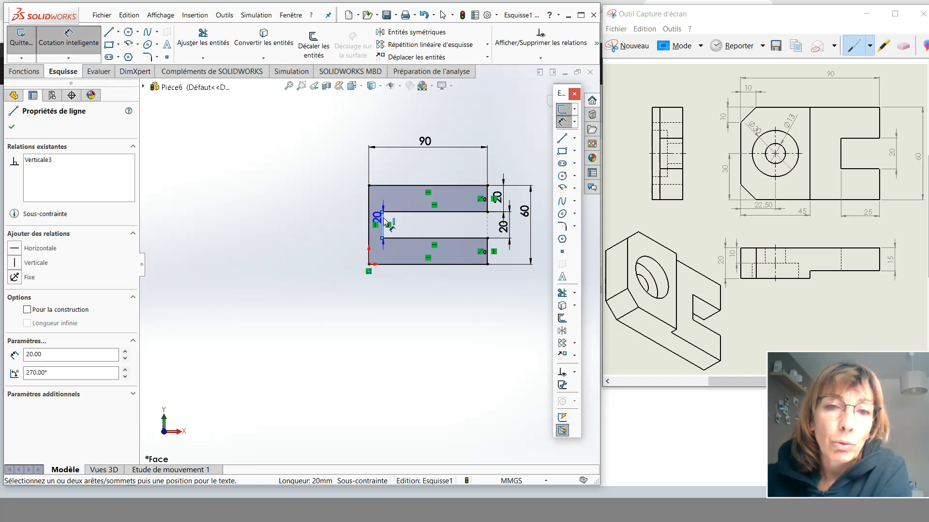
click(488, 249)
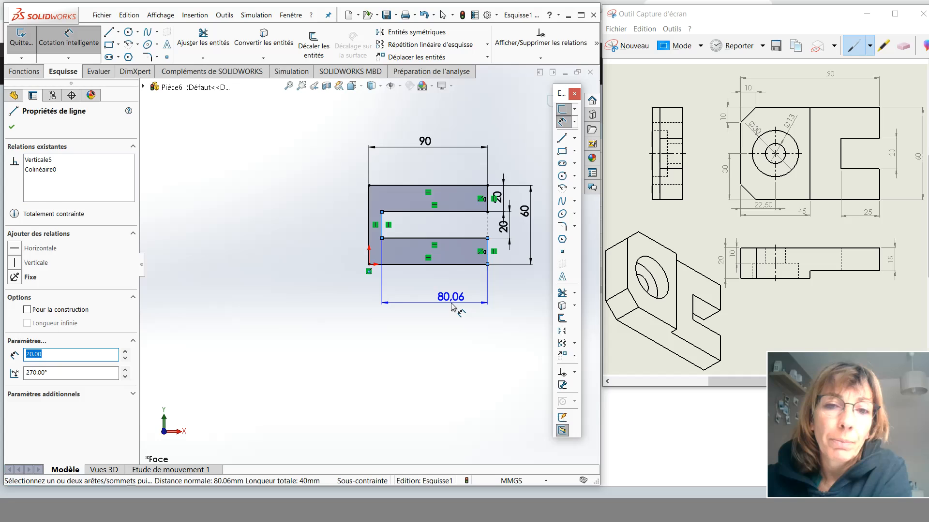
click(453, 306)
text(25)
key(Return)
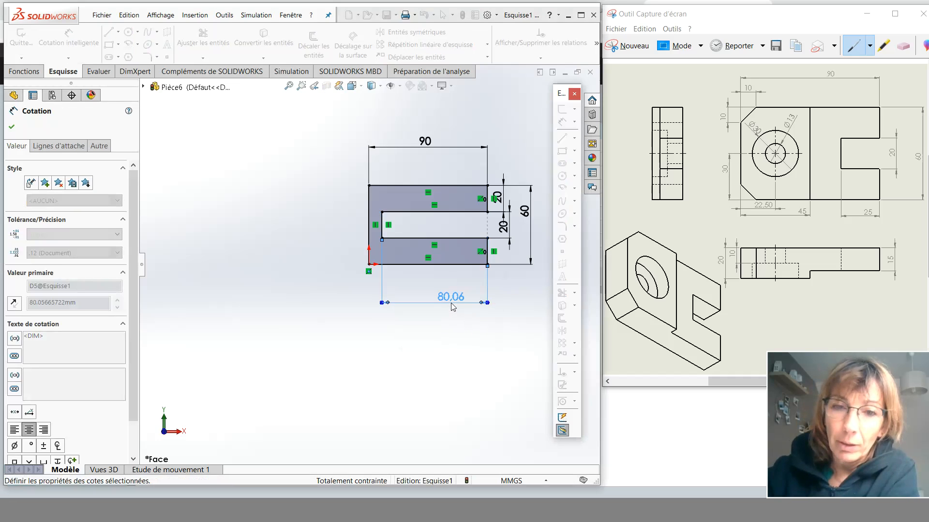
click(395, 368)
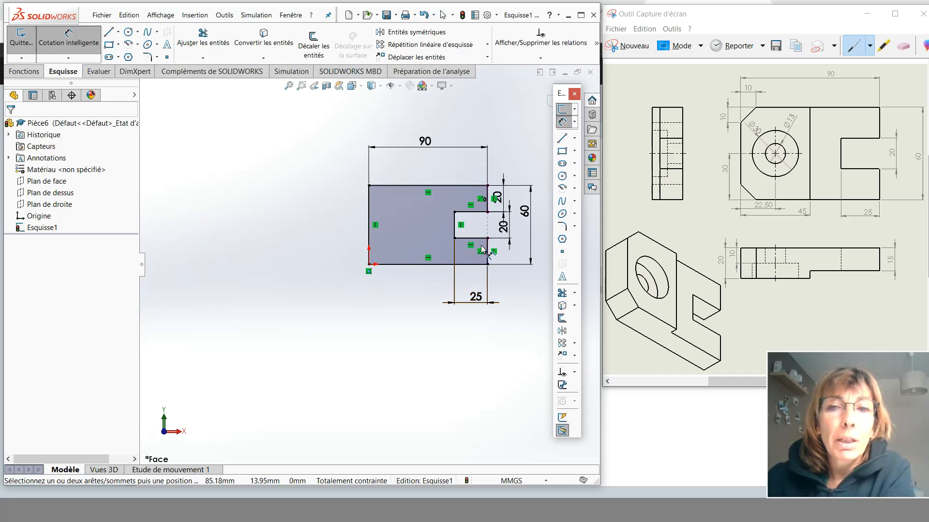
key(Escape)
- Display the Fonctions toolbar, float it over the lower part of the graphics area, and close it again
middle_drag(483, 231, 425, 298)
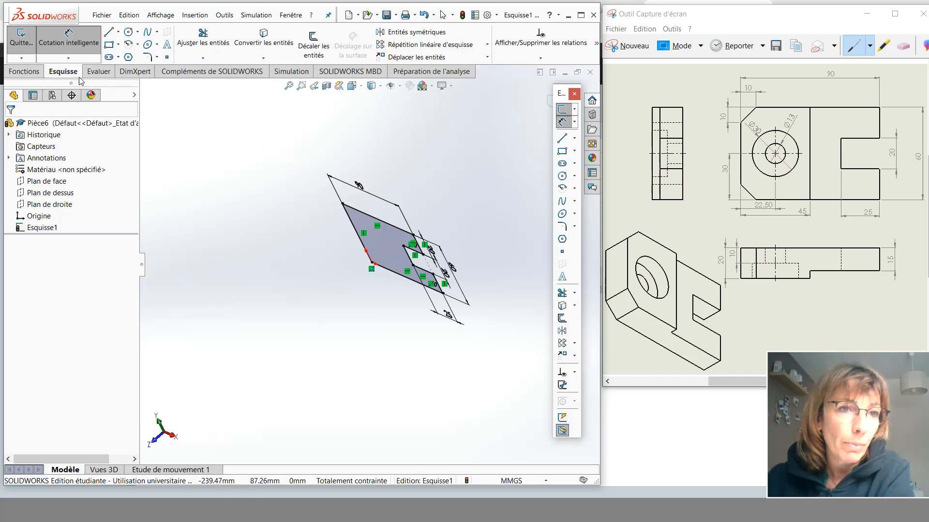
click(24, 72)
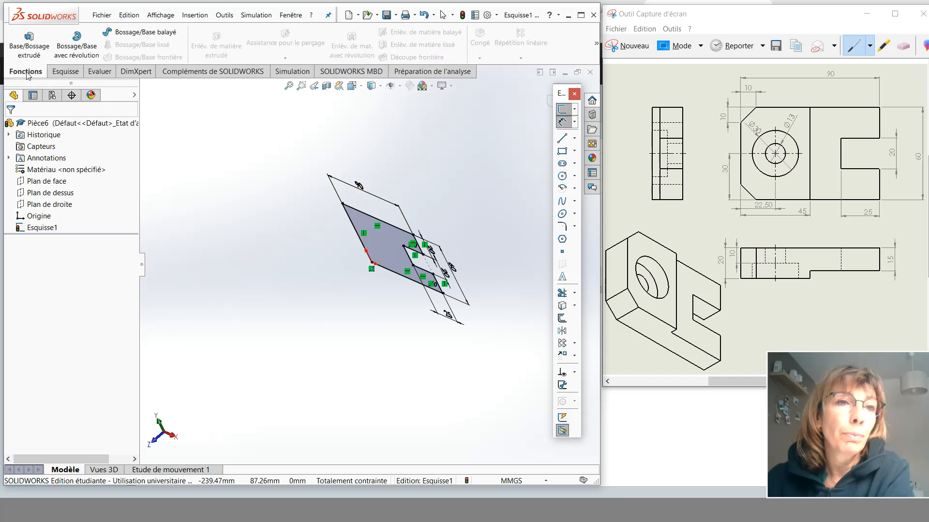
right_click(326, 14)
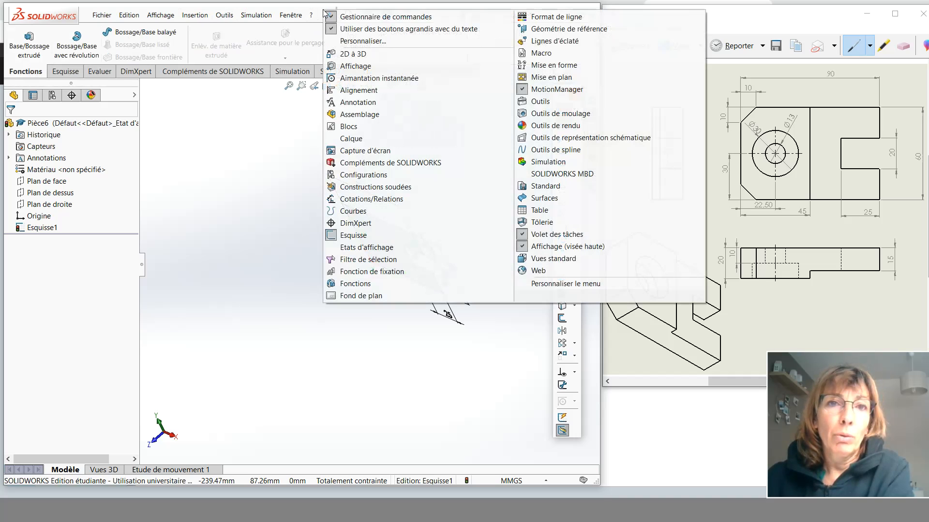
click(355, 284)
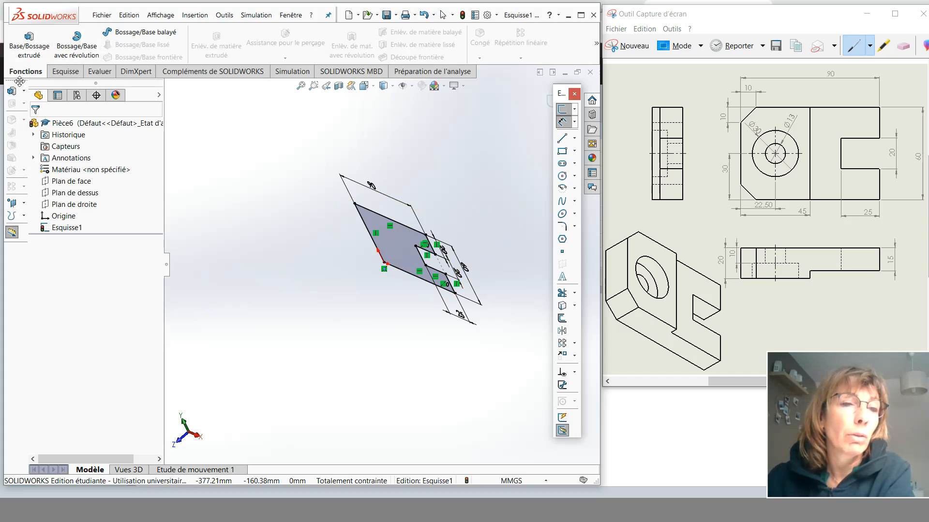
drag(19, 81, 279, 440)
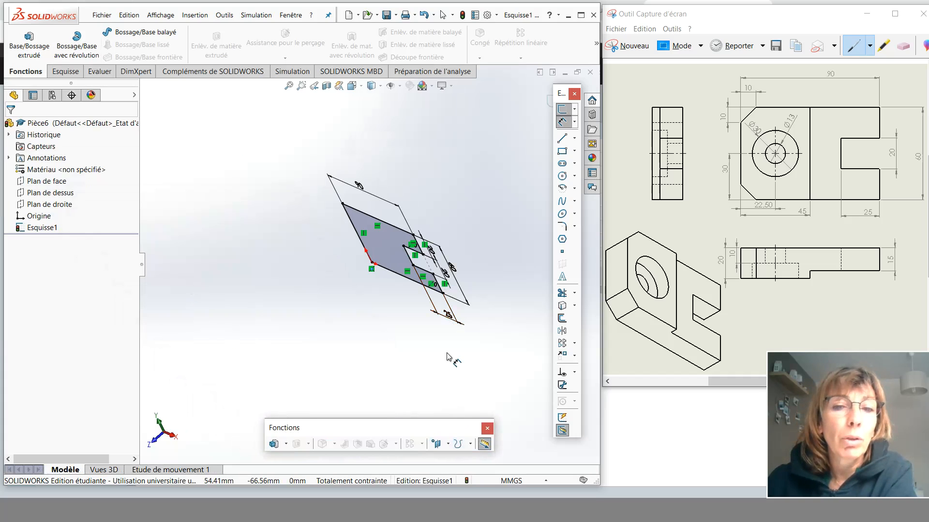
click(487, 429)
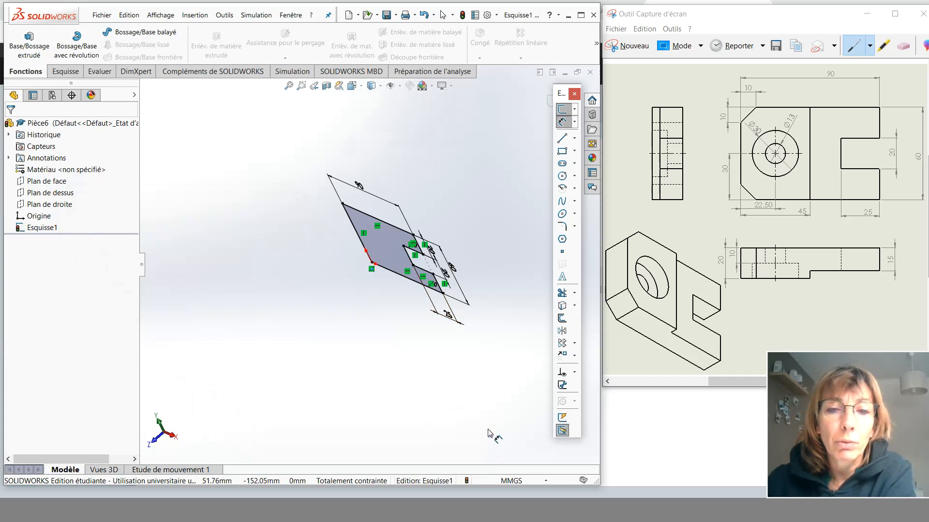
- Extrude the base profile sketch as a blind boss 20 mm deep from the sketch plane
click(29, 41)
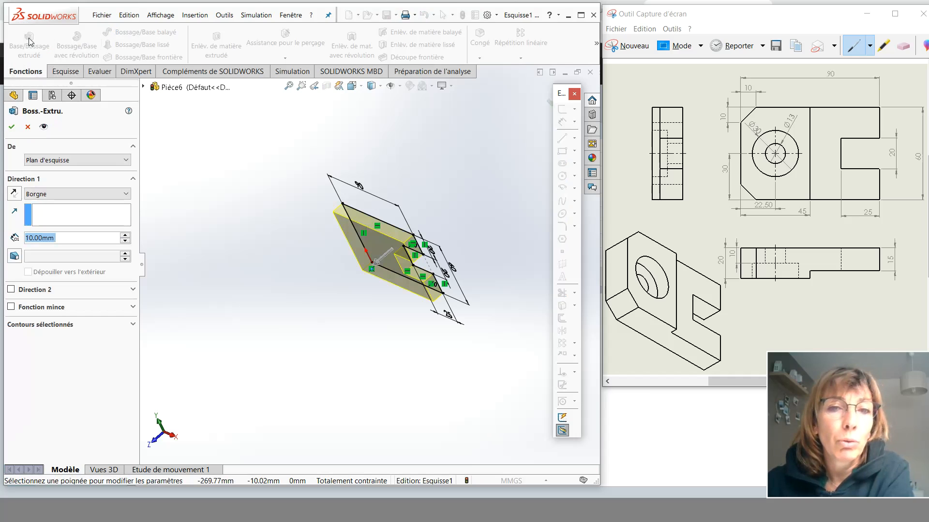
scroll(419, 244, down, 3)
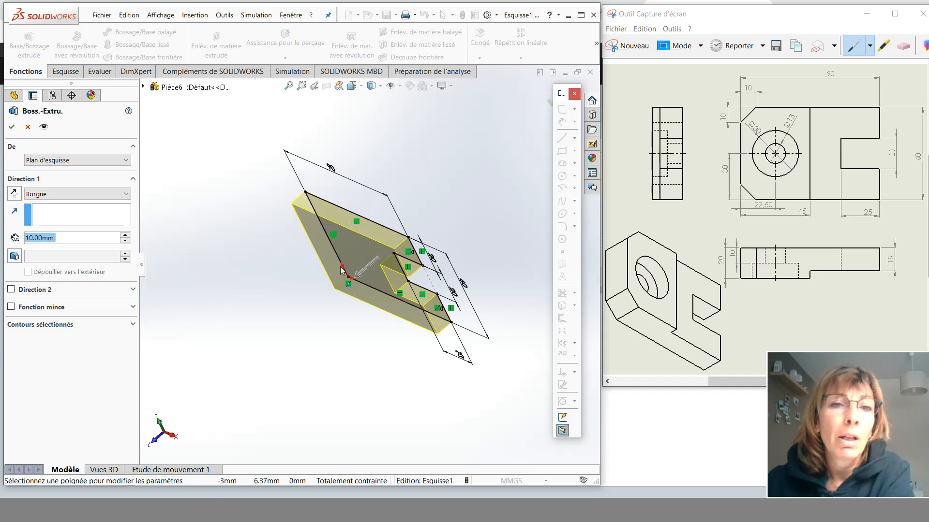
scroll(367, 264, up, 2)
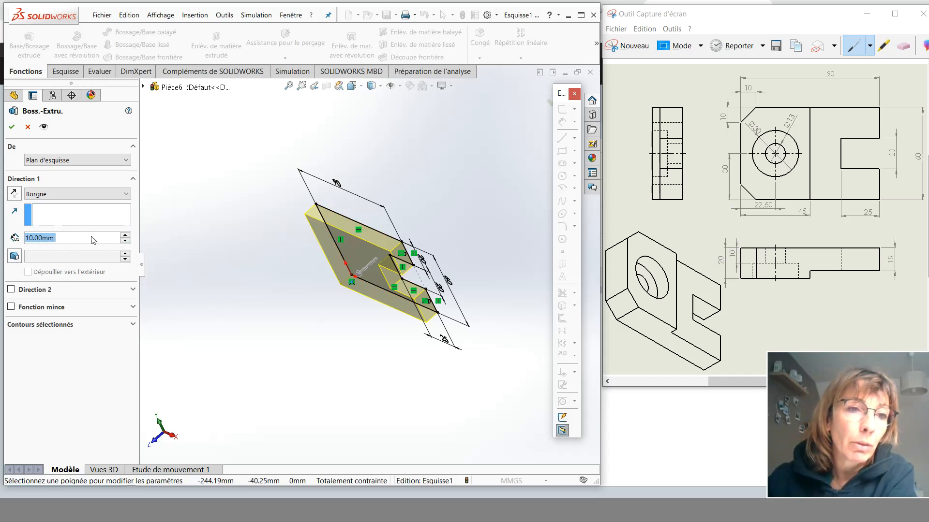
click(125, 236)
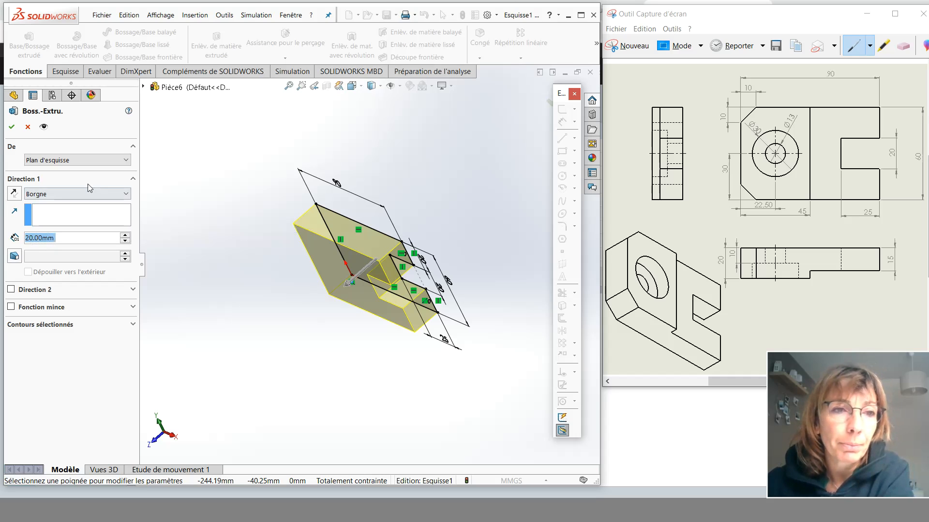
click(12, 127)
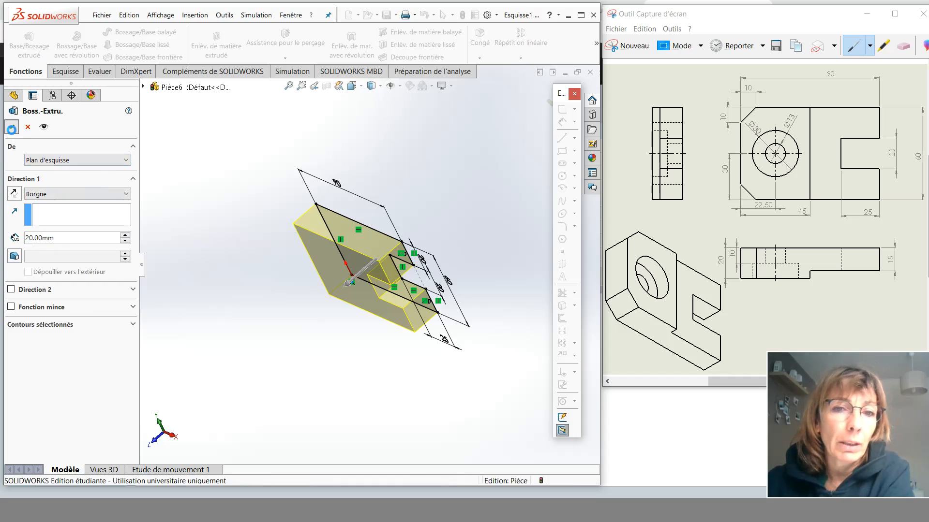
- Chamfer the two outer vertical edges of the solid opposite the notch with a 10 mm distance at 45 degrees
middle_drag(329, 257, 362, 227)
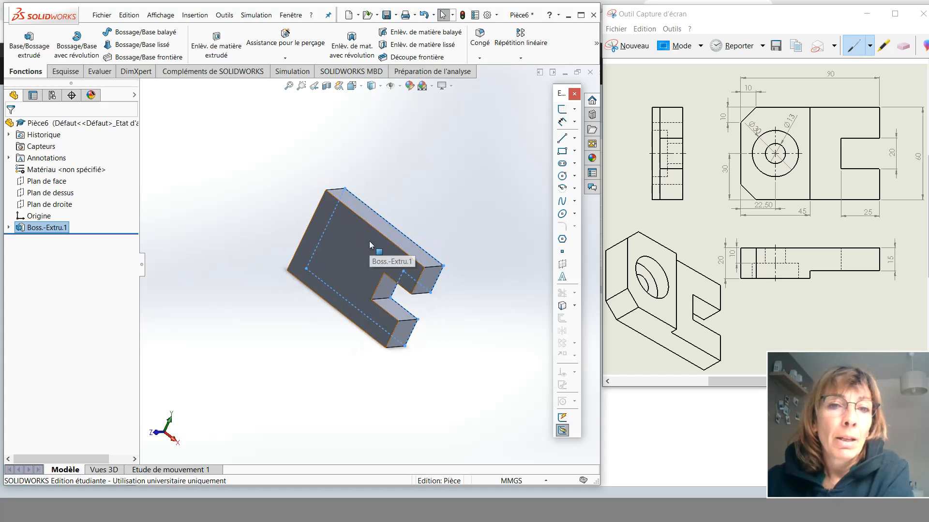
middle_drag(337, 235, 377, 307)
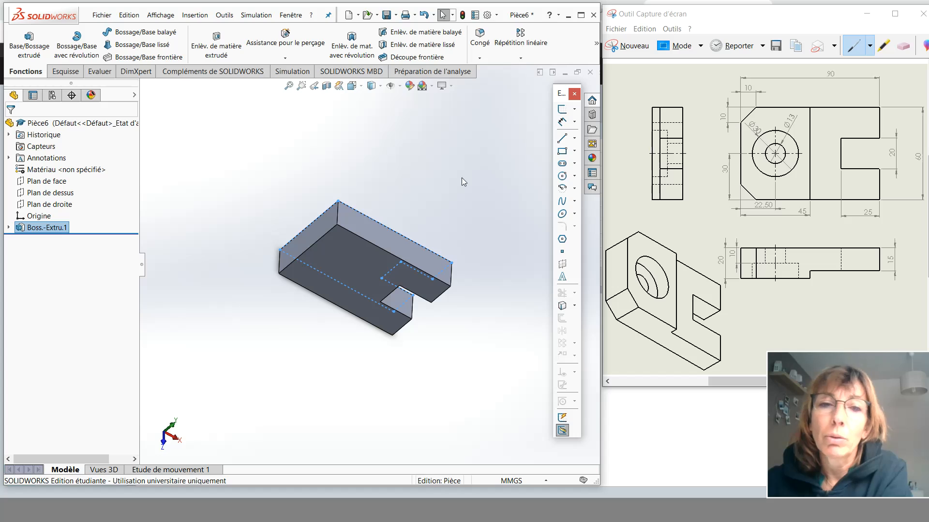
middle_drag(406, 295, 369, 287)
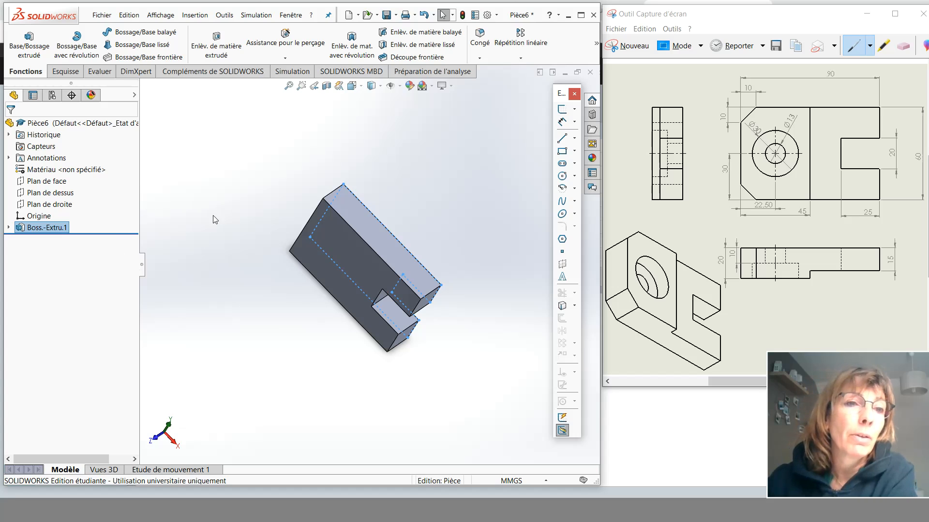
middle_drag(348, 198, 430, 223)
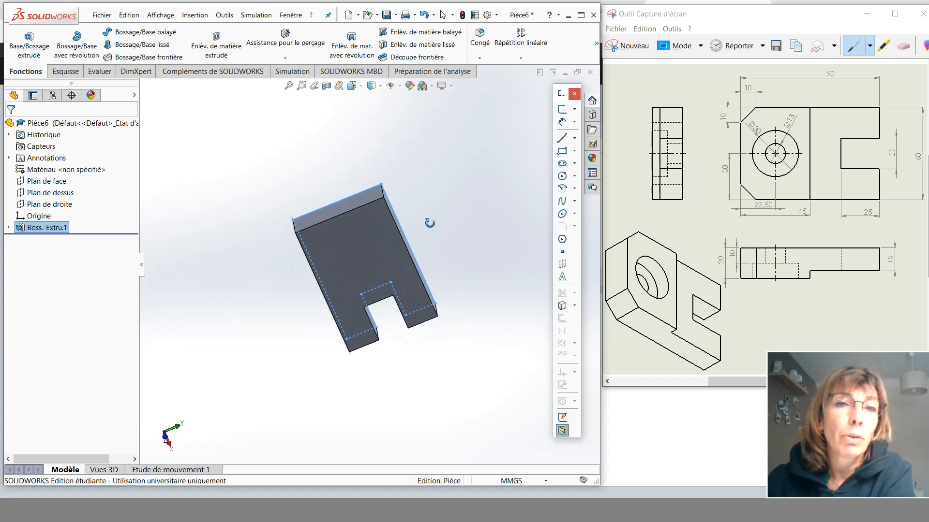
scroll(406, 196, down, 4)
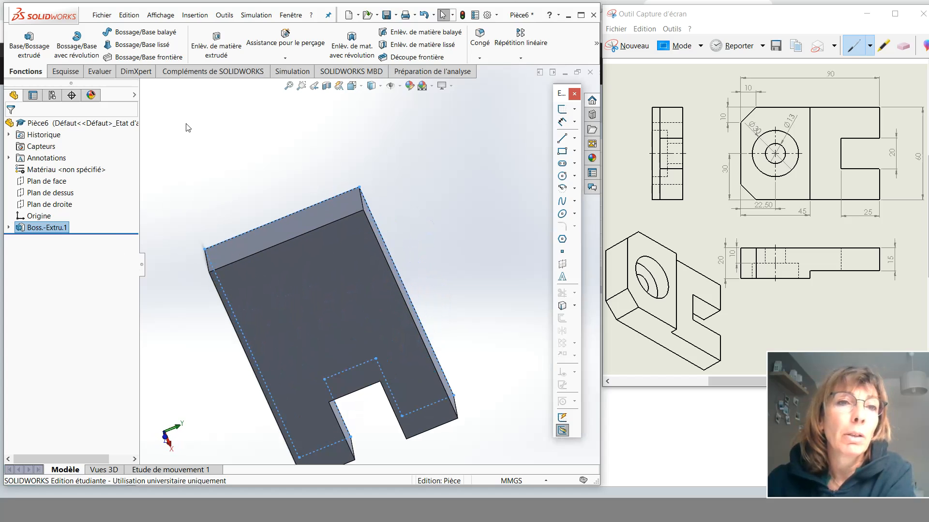
click(219, 140)
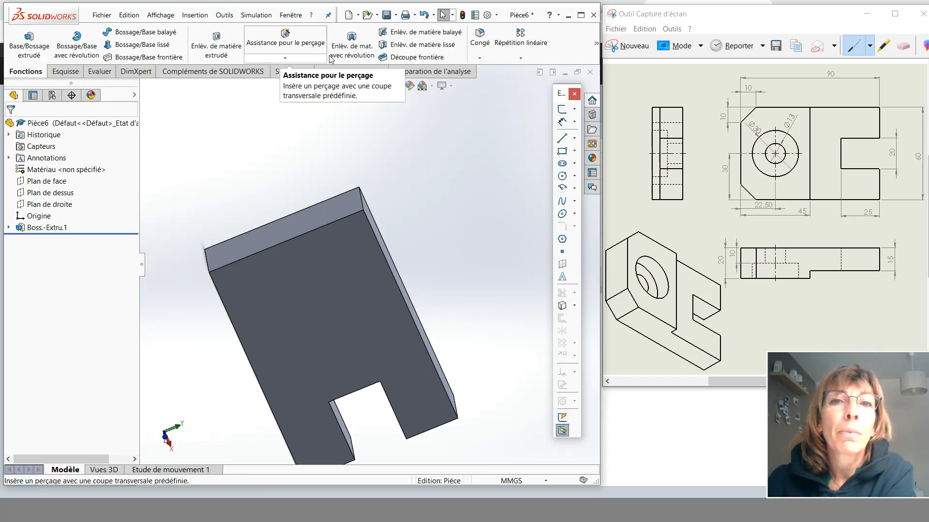
click(480, 59)
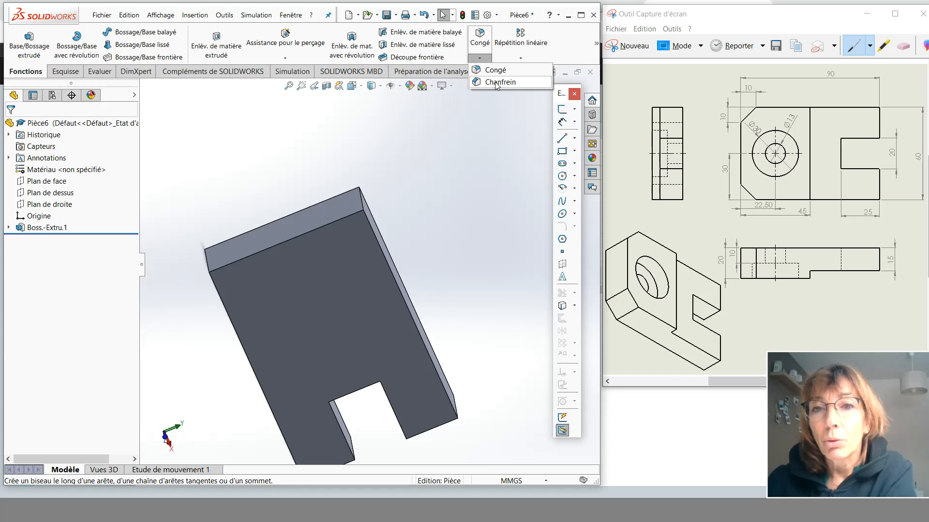
click(496, 83)
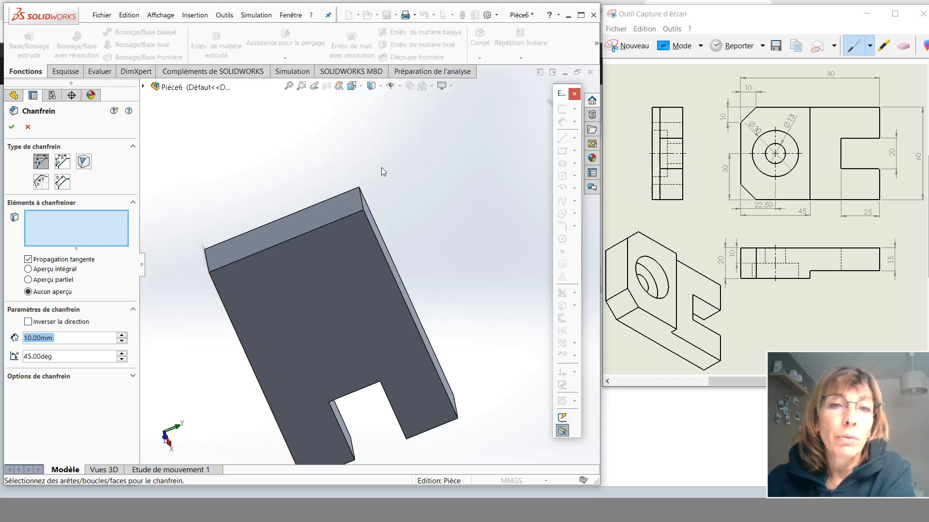
click(361, 198)
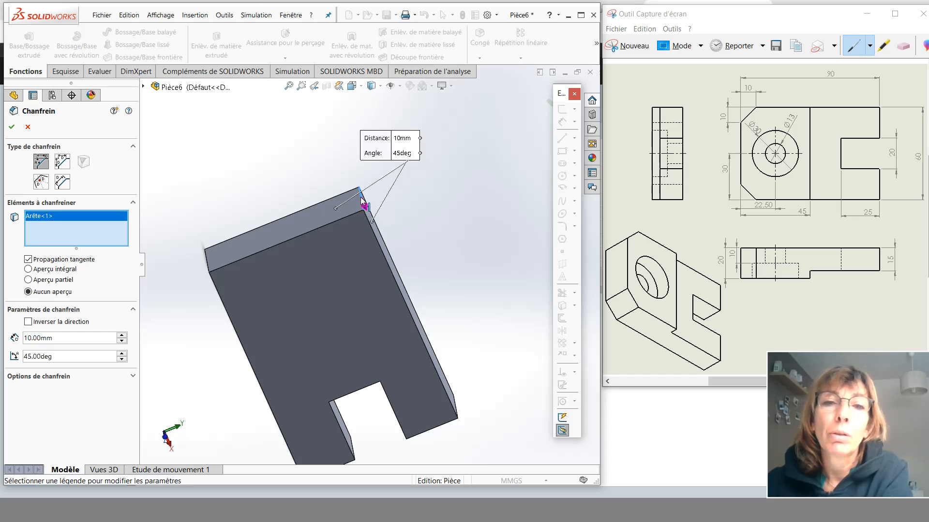
click(207, 263)
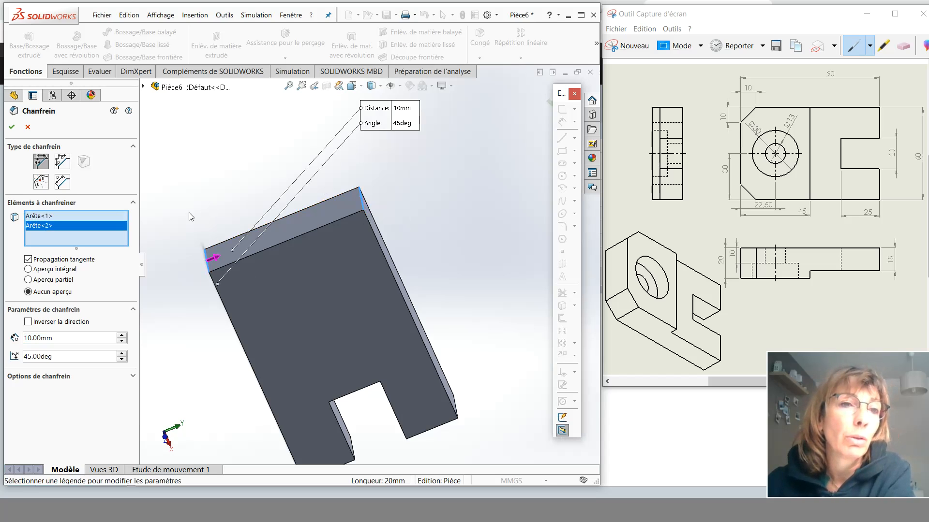
click(12, 127)
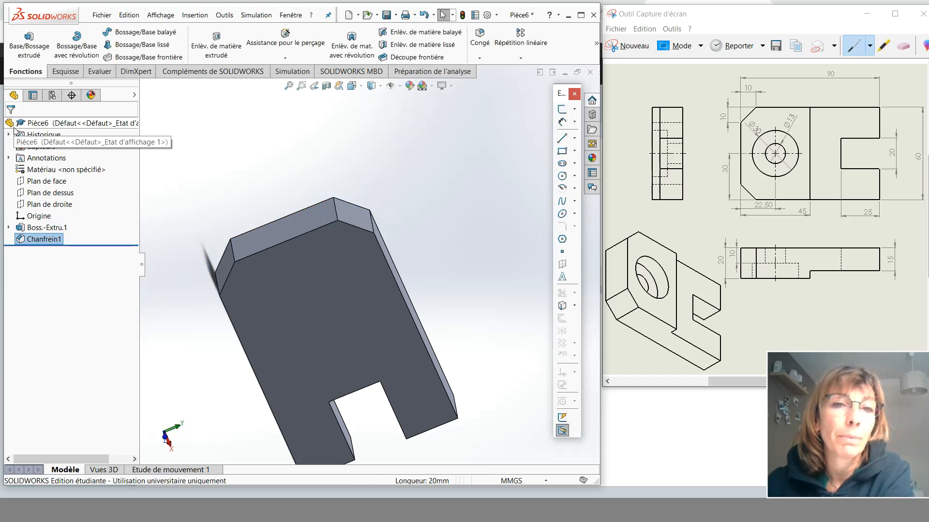
- Roll the model back to before the chamfer feature and open the base extrusion's sketch for editing in a face-on view
middle_drag(329, 347, 318, 320)
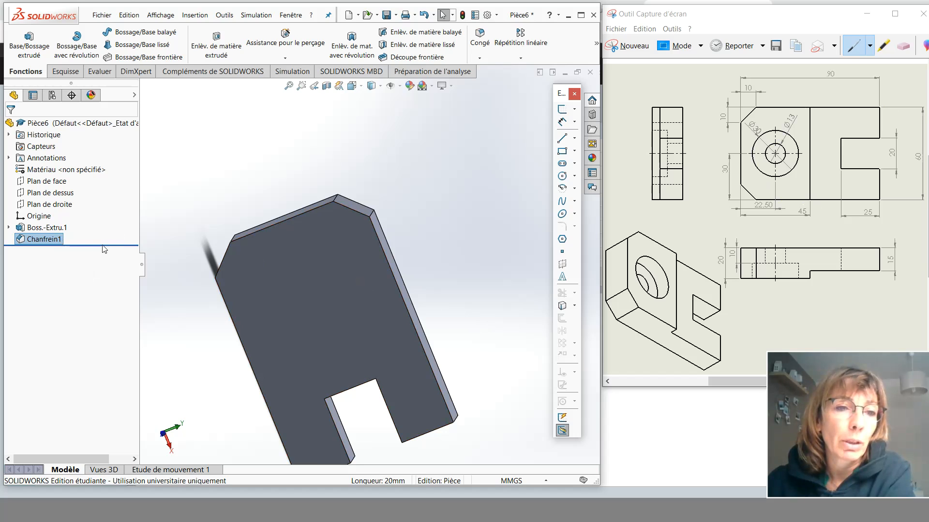
drag(106, 247, 109, 234)
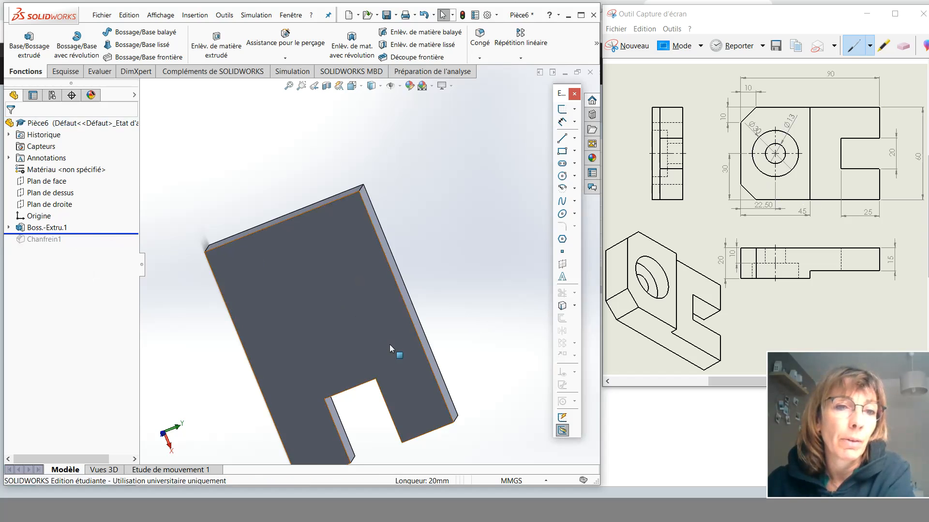
middle_drag(409, 282, 435, 224)
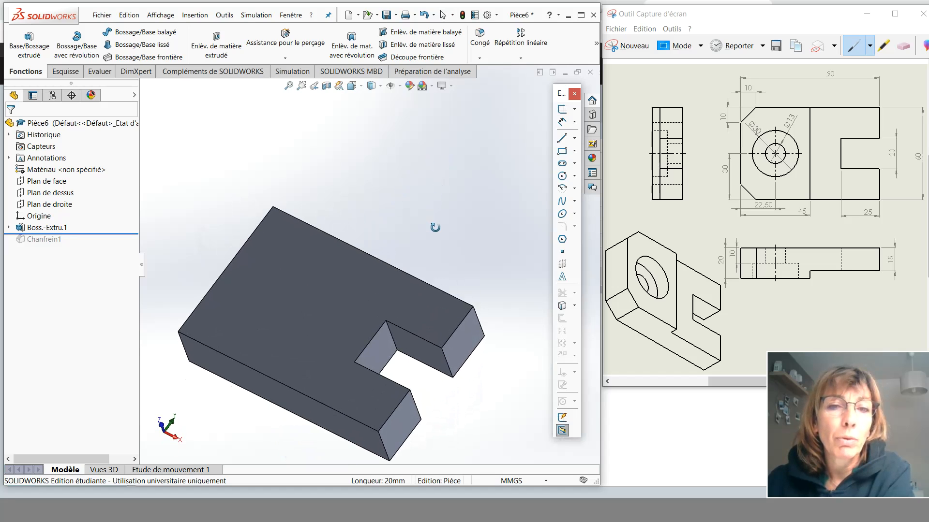
click(35, 229)
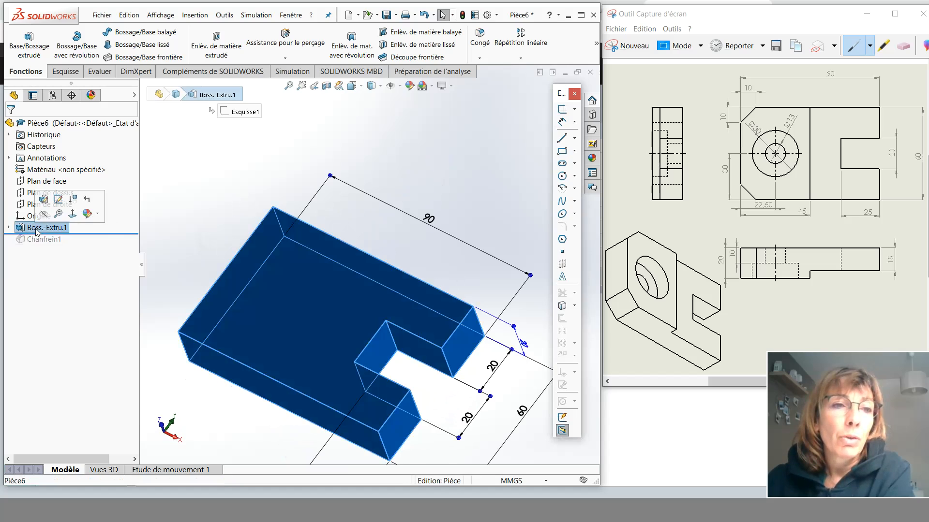
click(56, 203)
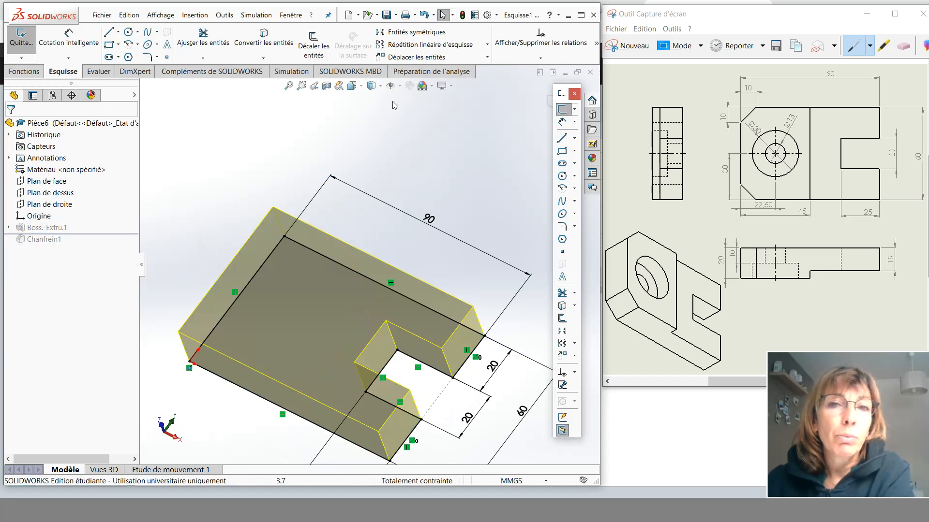
click(364, 88)
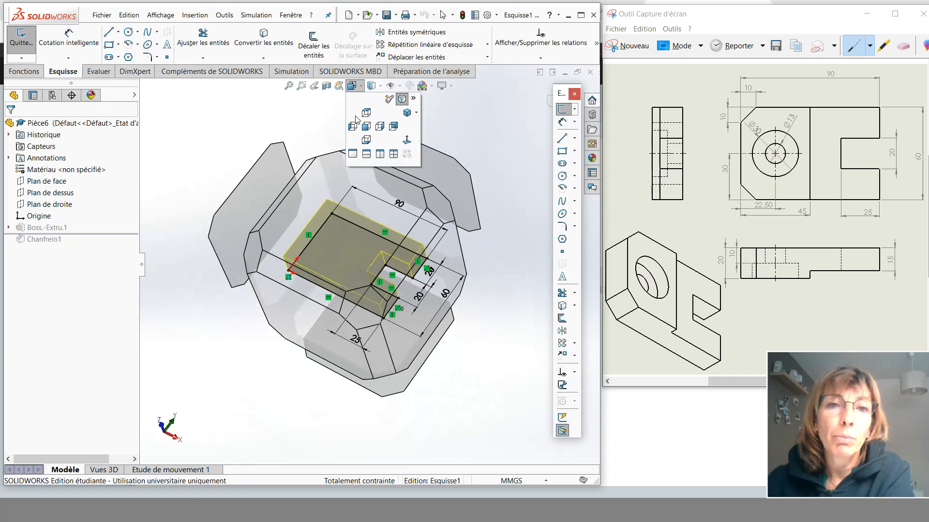
click(407, 140)
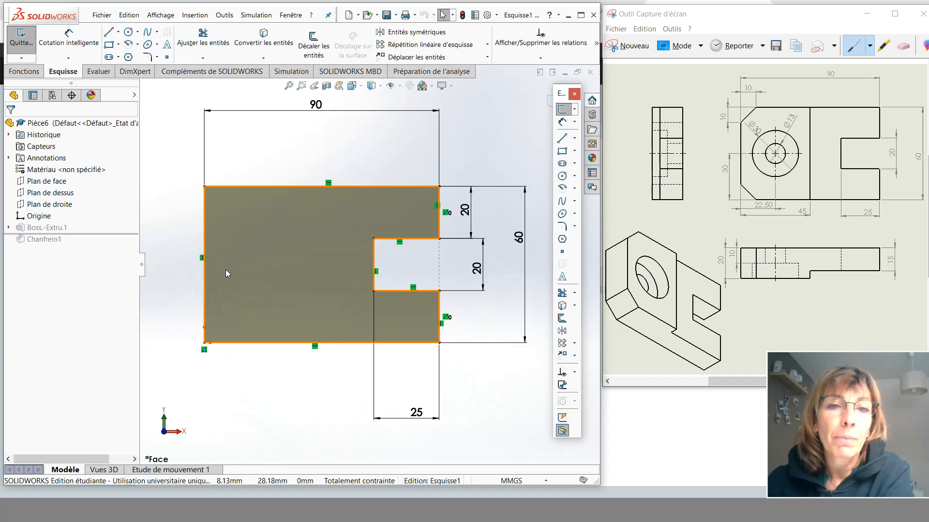
scroll(193, 271, down, 2)
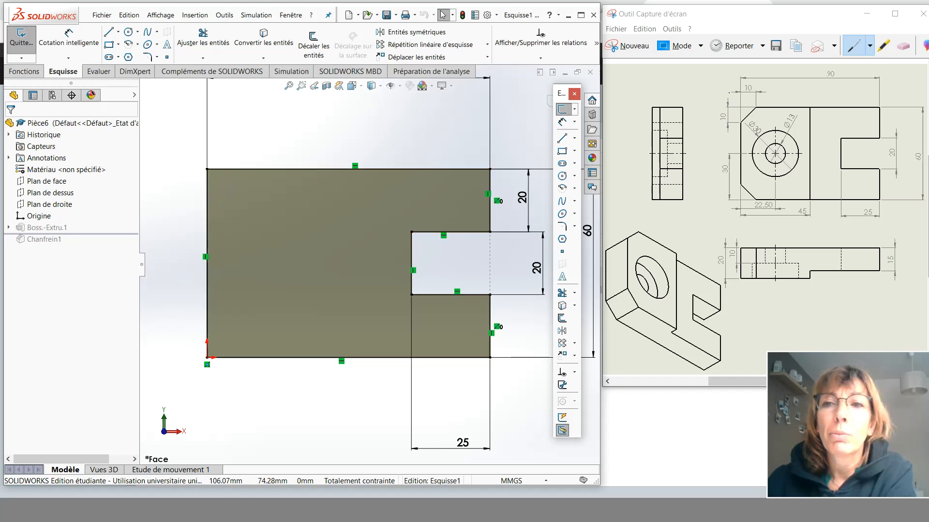
click(157, 59)
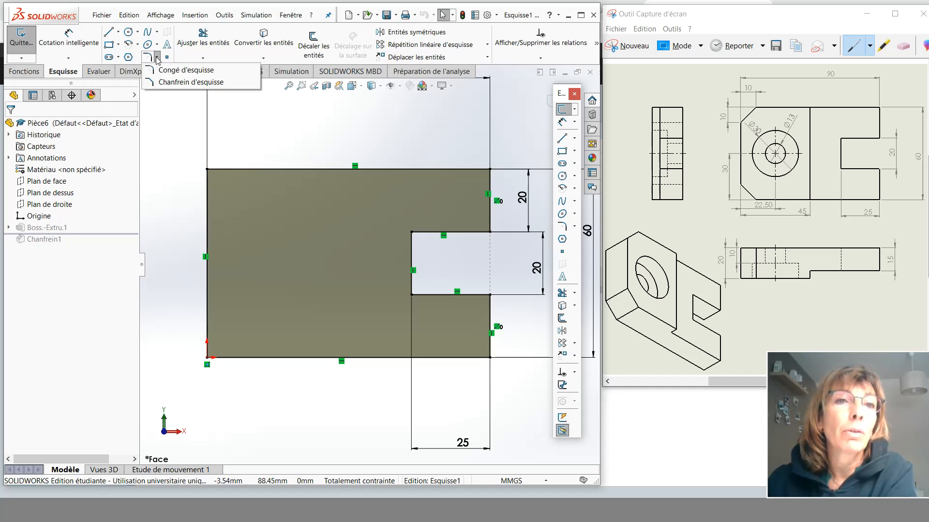
click(175, 84)
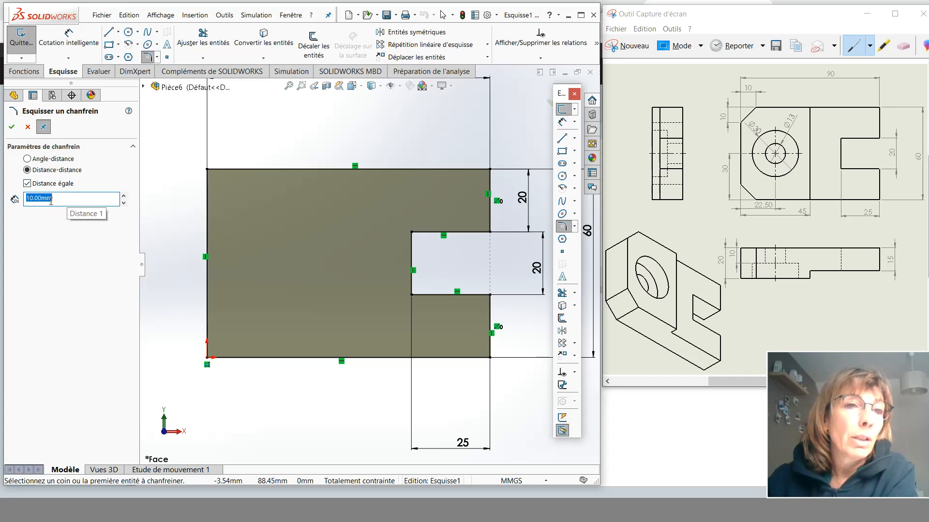
click(157, 57)
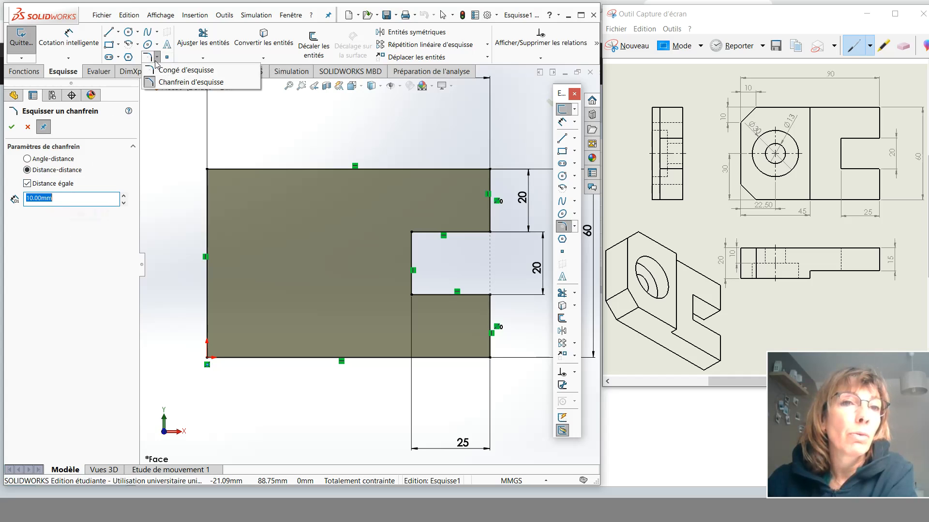
click(184, 83)
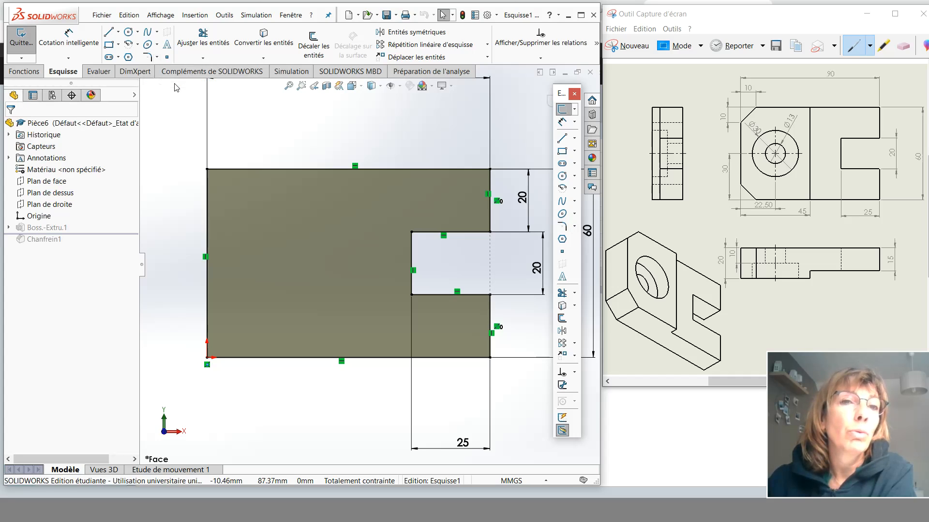
- Add equal-distance 10 mm sketch chamfers to the profile's upper and lower corners on the side opposite the notch
click(157, 57)
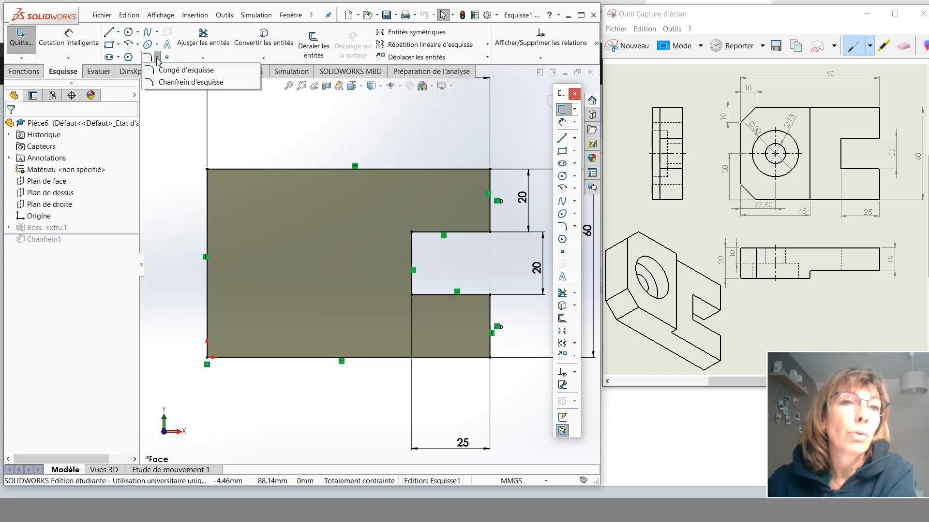
click(167, 83)
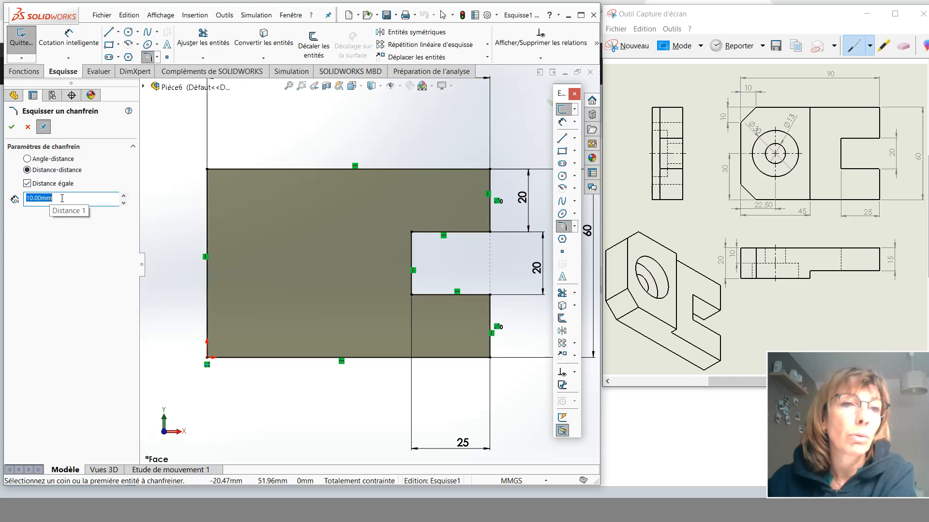
click(27, 184)
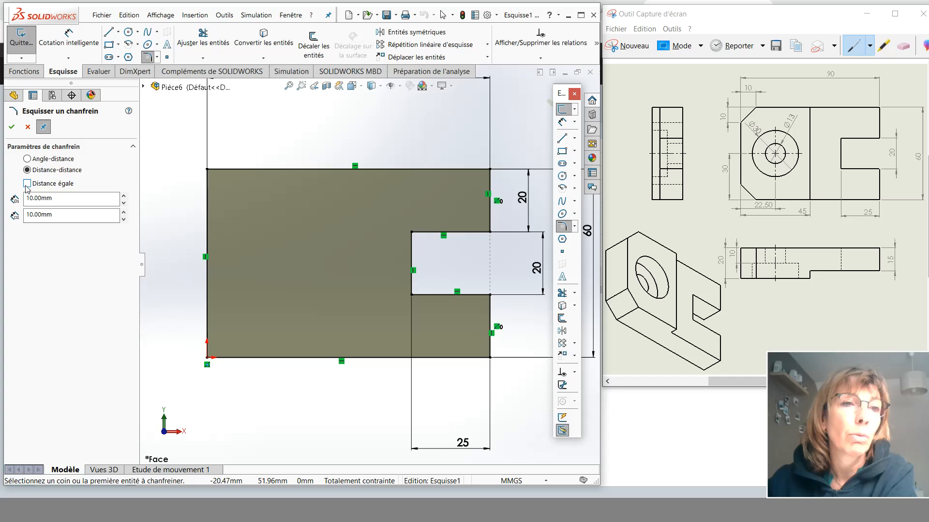
click(26, 184)
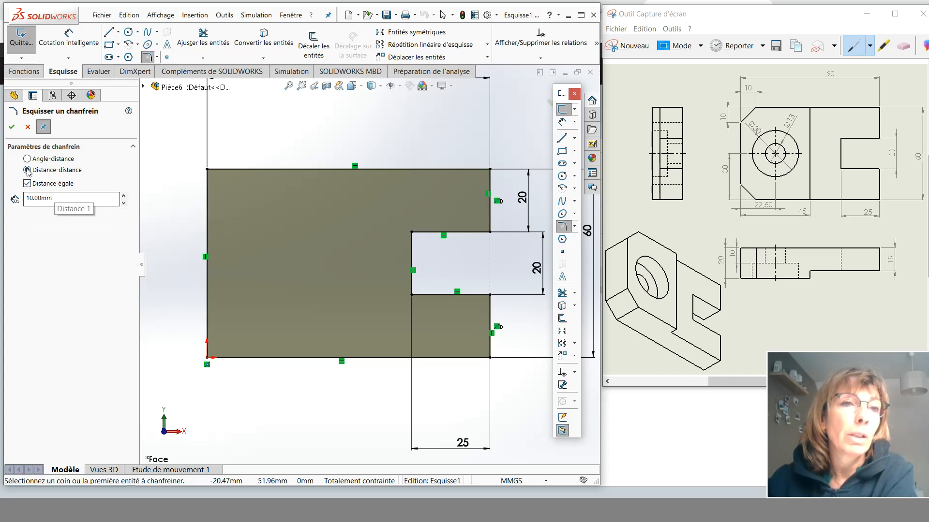
click(208, 170)
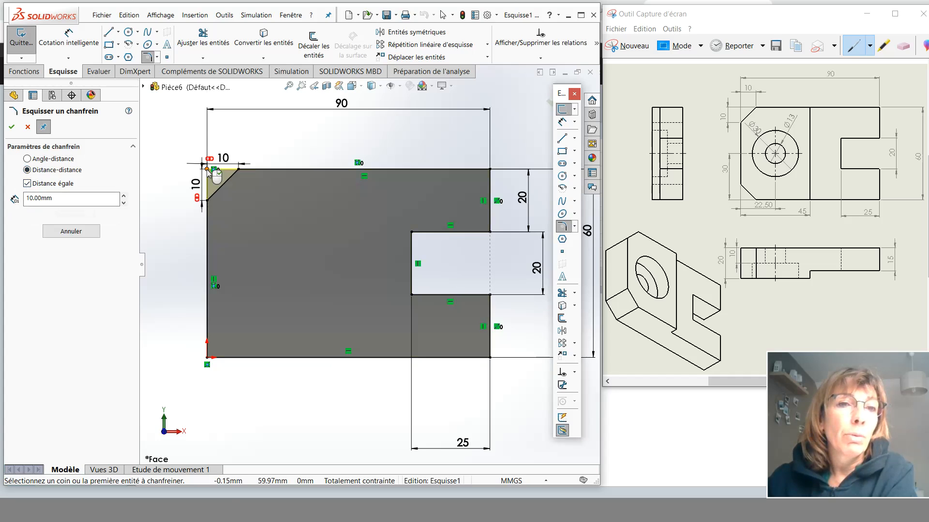
click(207, 359)
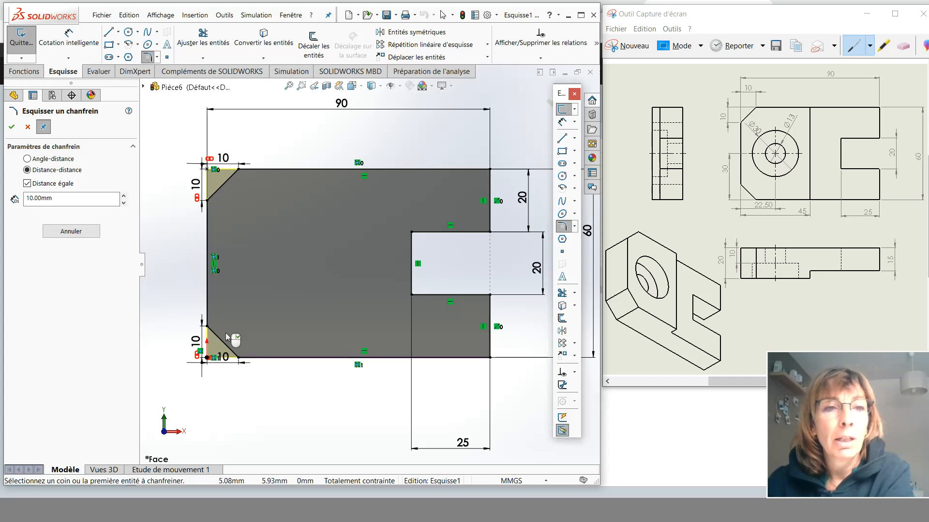
click(11, 127)
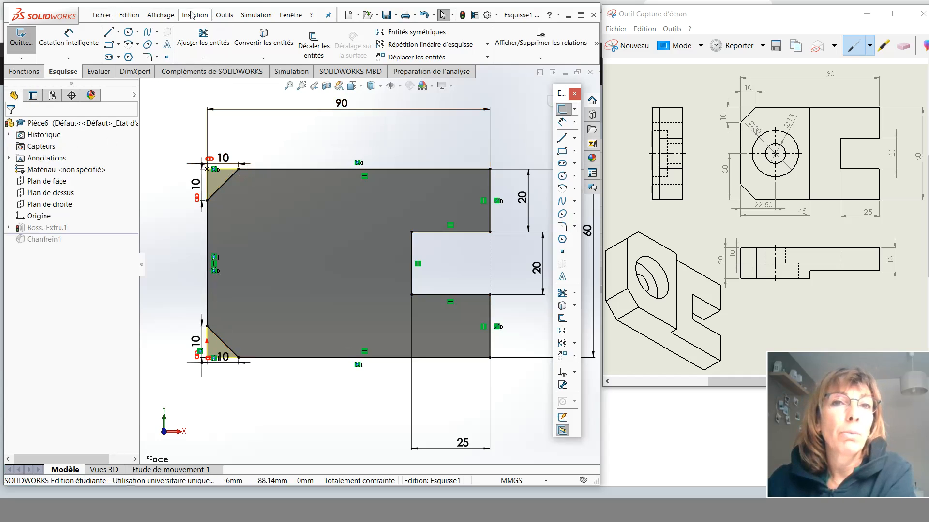
- Exit the edited base sketch, rebuild the extrusion and roll the feature history forward past the existing chamfer feature
click(463, 15)
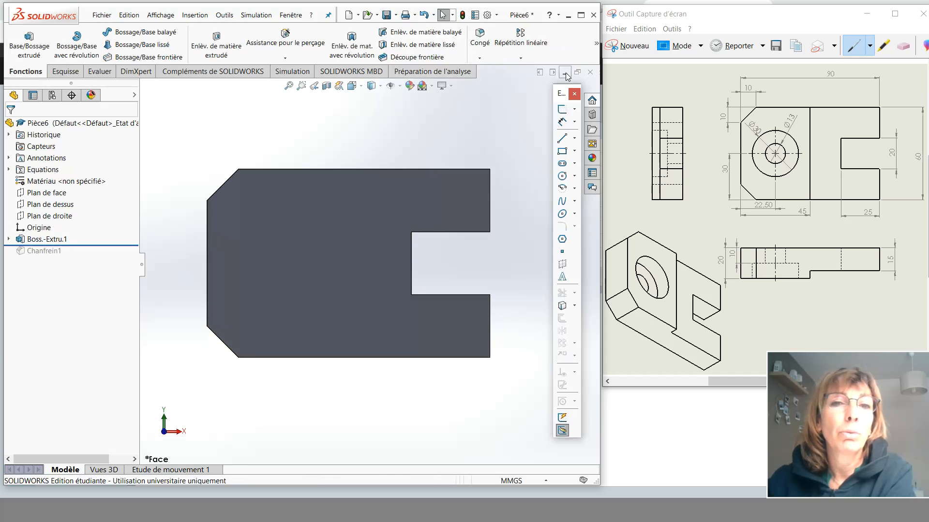
middle_drag(437, 203, 440, 225)
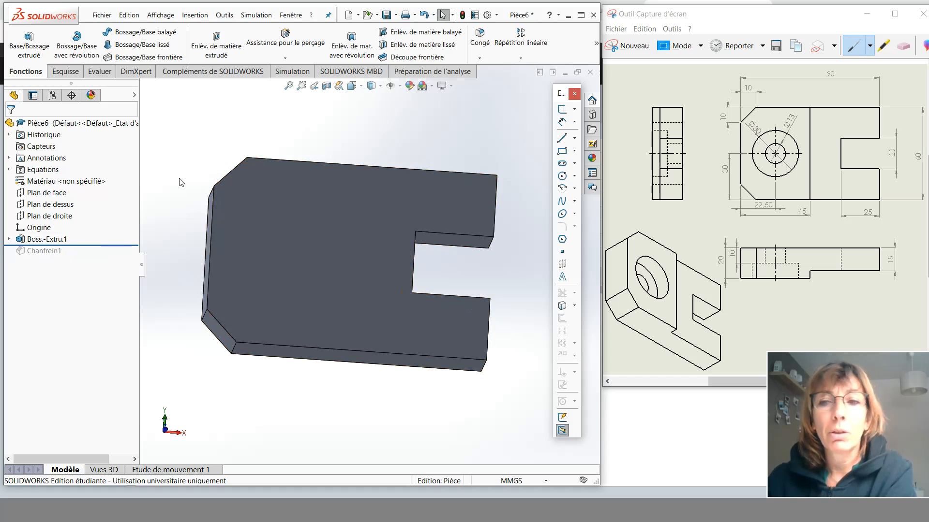
click(127, 245)
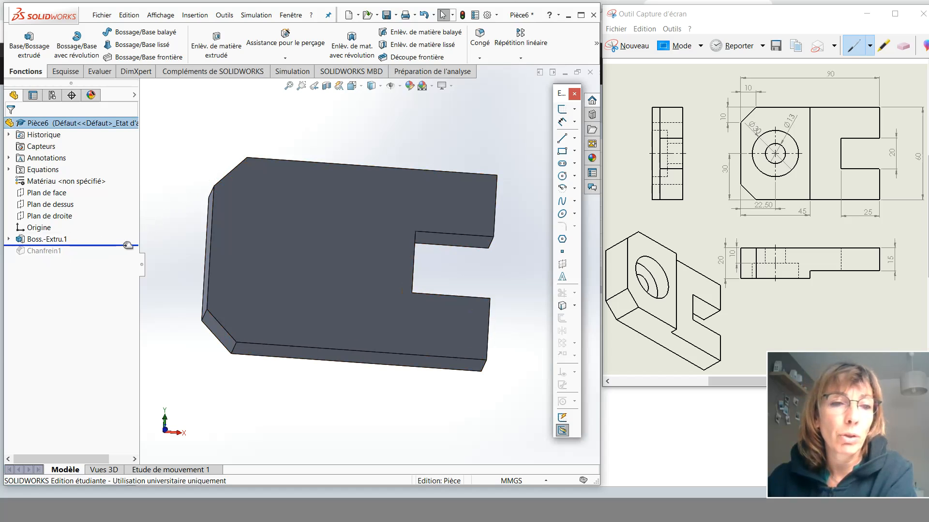
drag(128, 245, 128, 256)
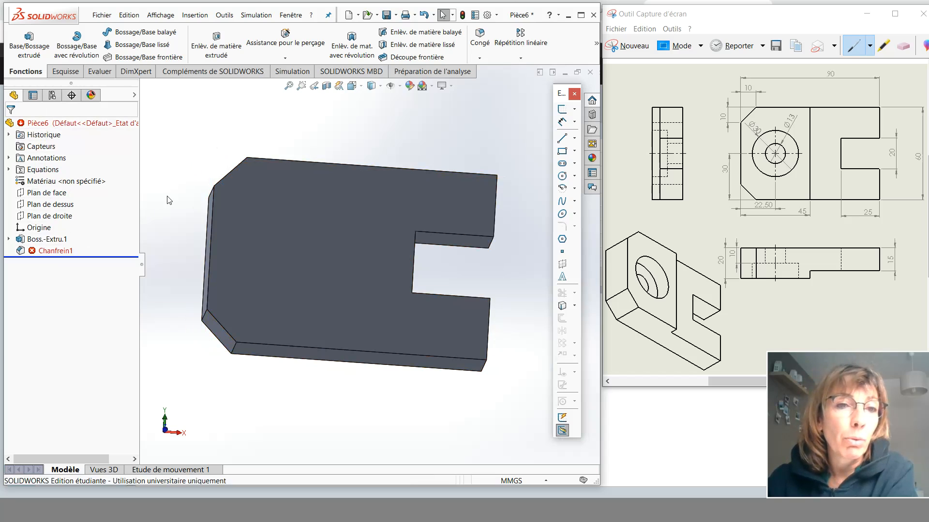
- Delete the redundant chamfer feature Chanfrein1 from the model and confirm its removal
mouse_move(59, 258)
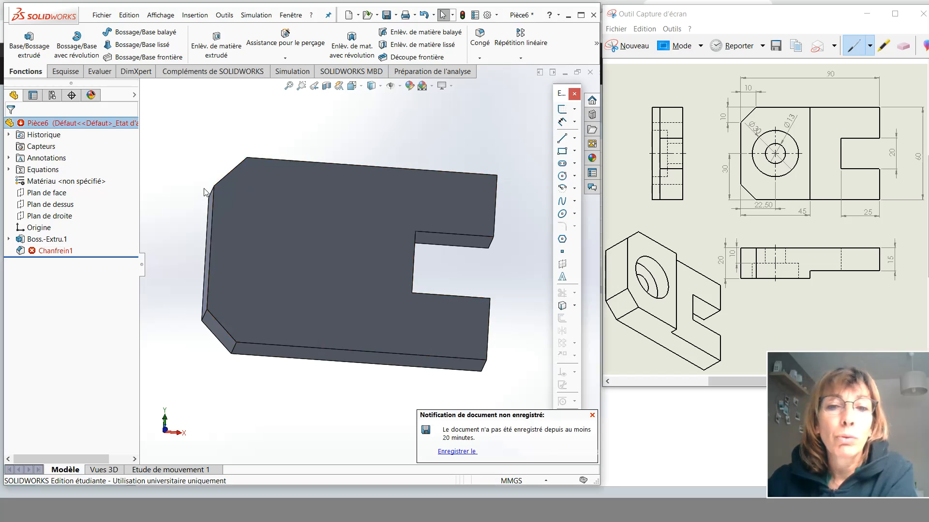
click(63, 252)
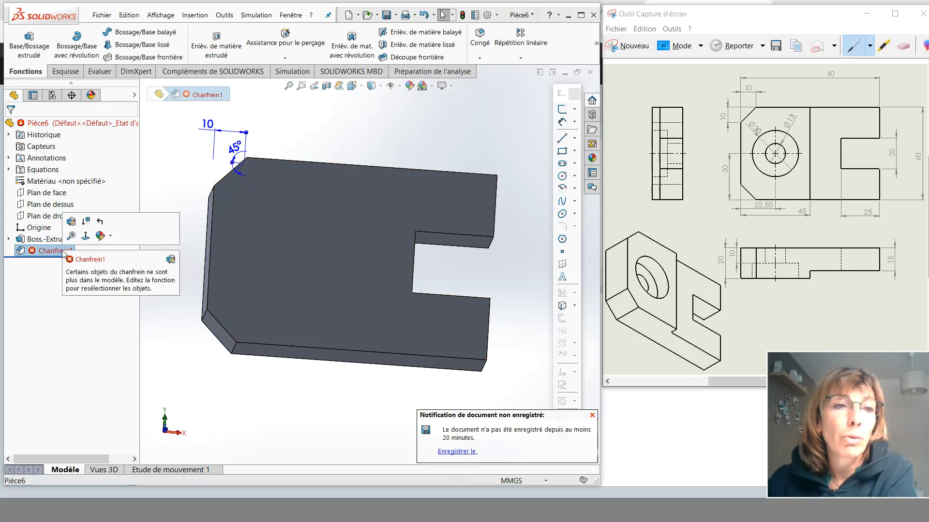
key(Delete)
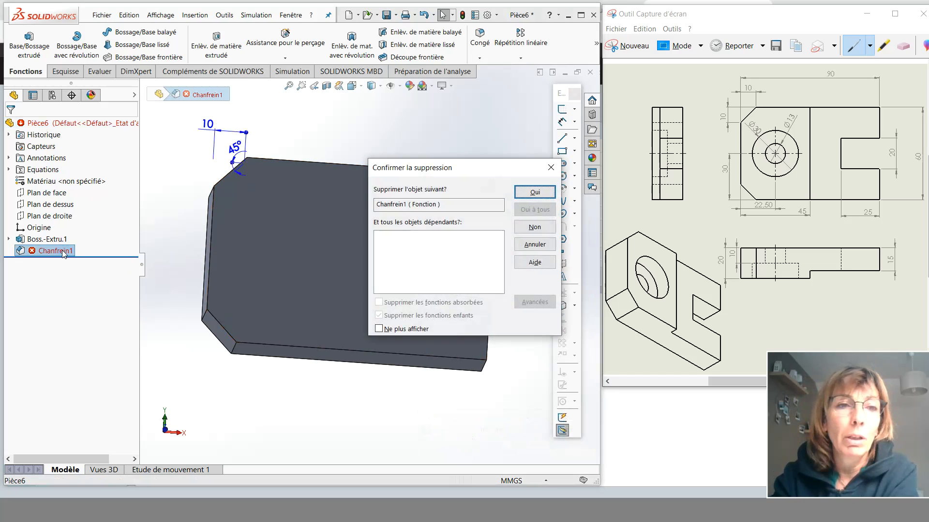
click(525, 193)
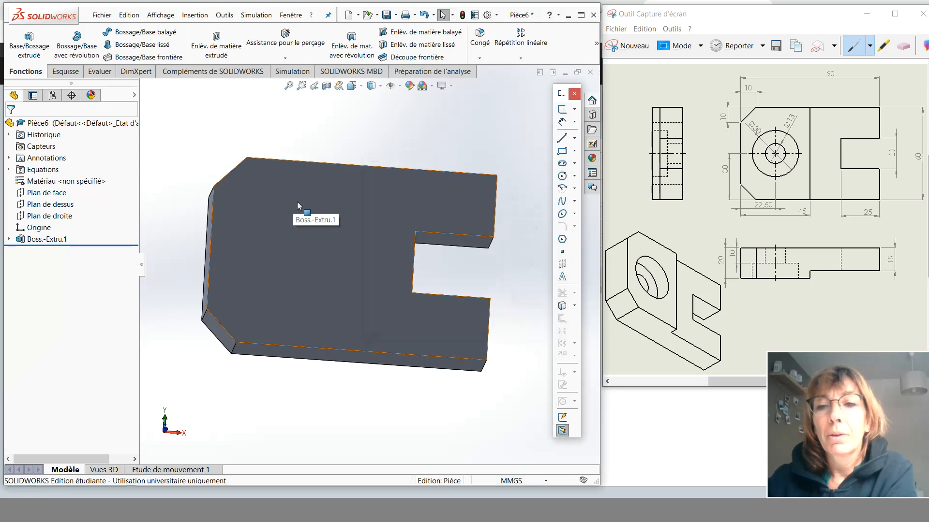
- Sketch a circle with a radius of about 11.6 mm on the plate's large front face, midway between the chamfered end and the notch, in a face-on view
middle_drag(306, 219, 291, 261)
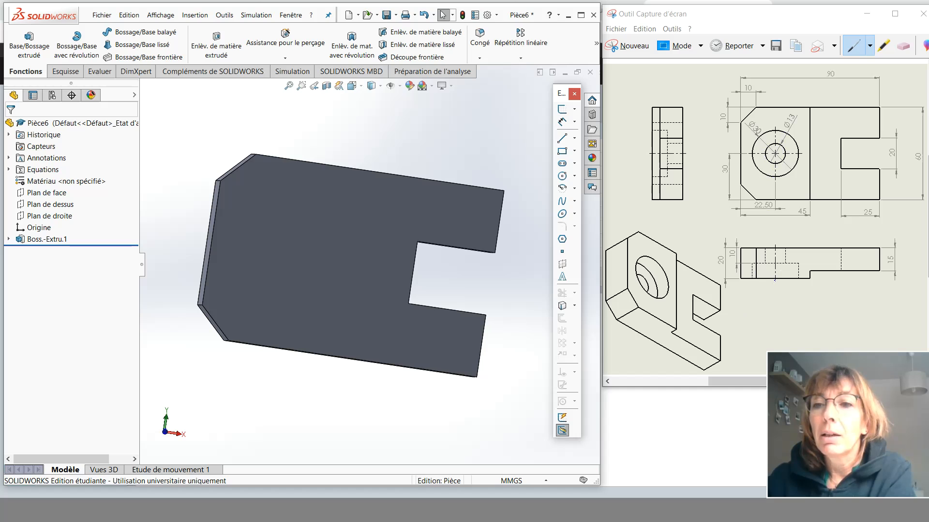
middle_drag(338, 318, 383, 325)
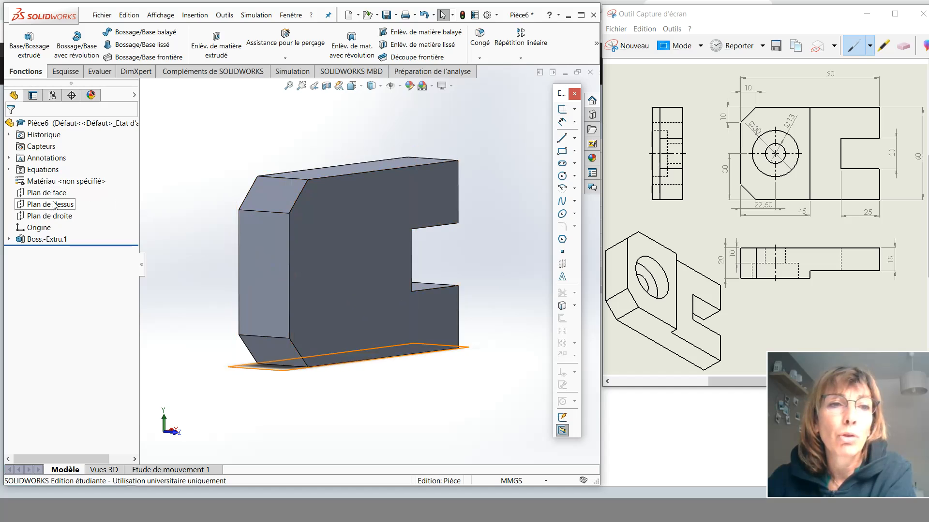
middle_drag(271, 178, 265, 198)
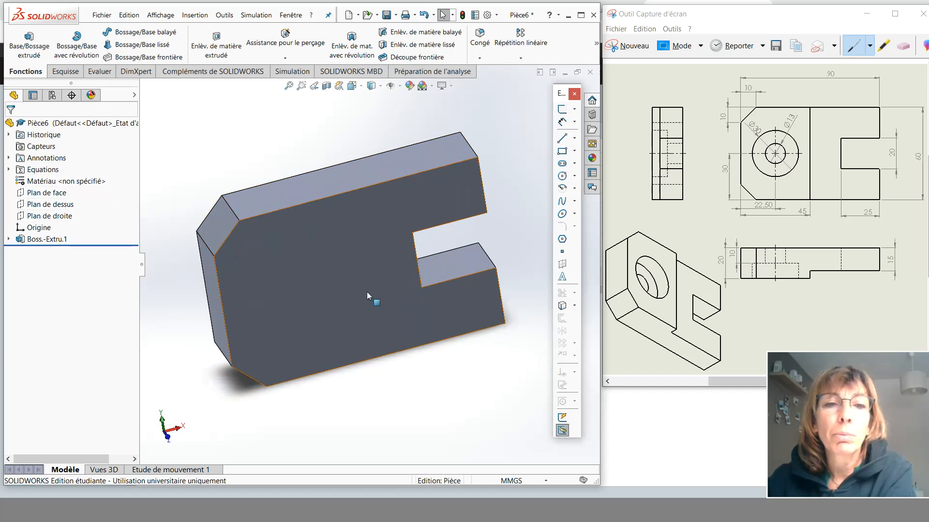
middle_drag(443, 282, 359, 277)
click(302, 265)
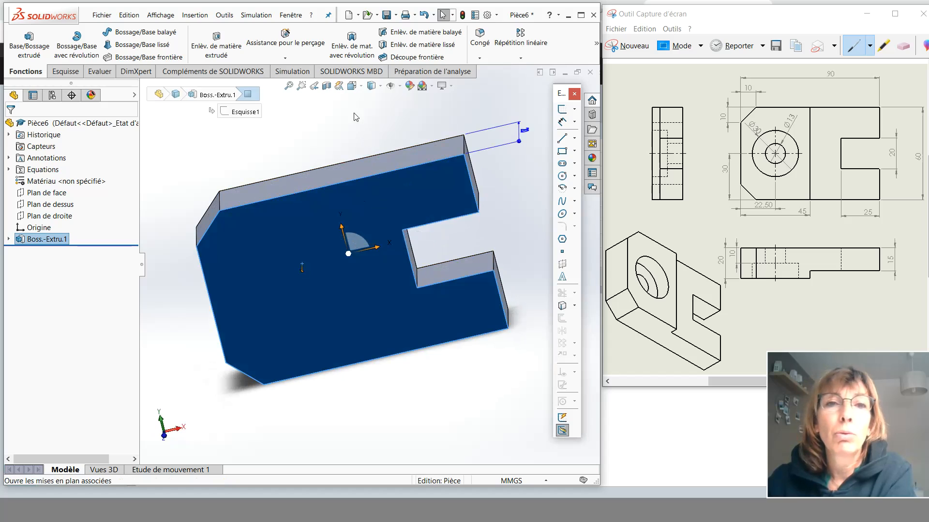
click(371, 86)
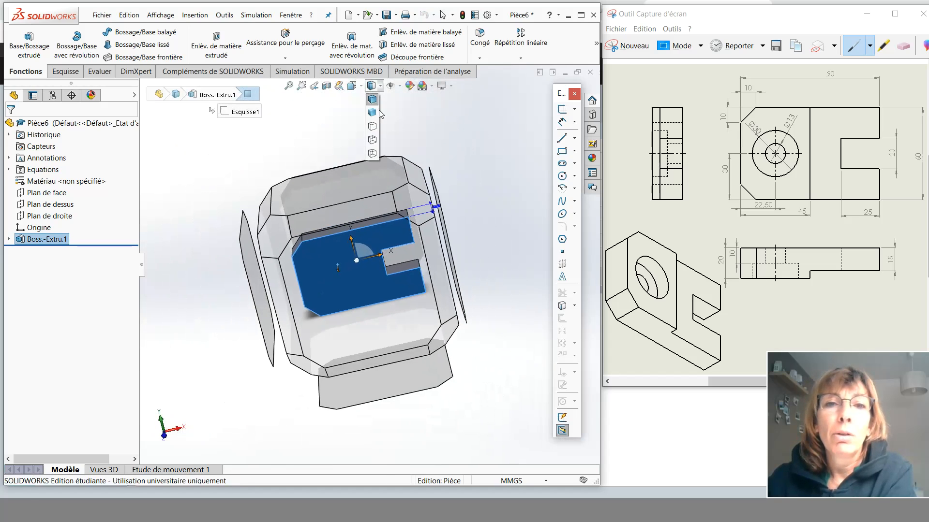
click(352, 85)
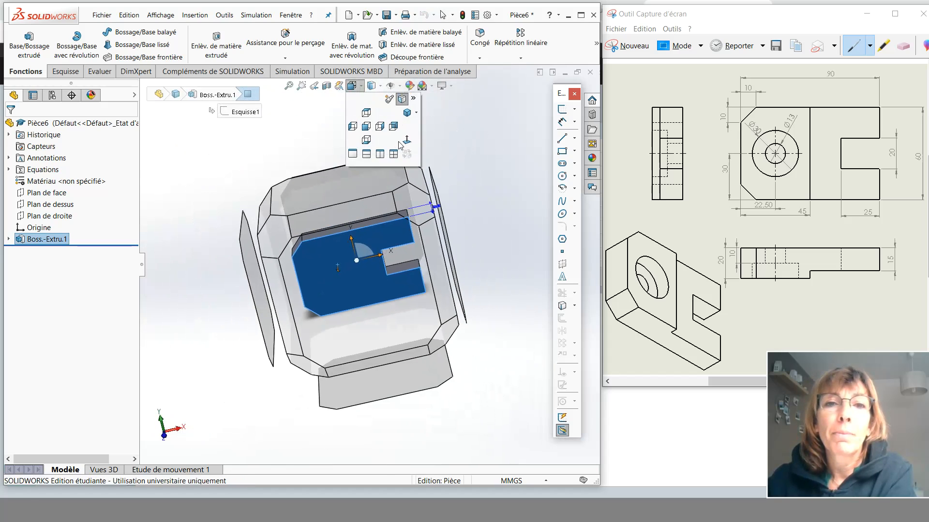
click(408, 140)
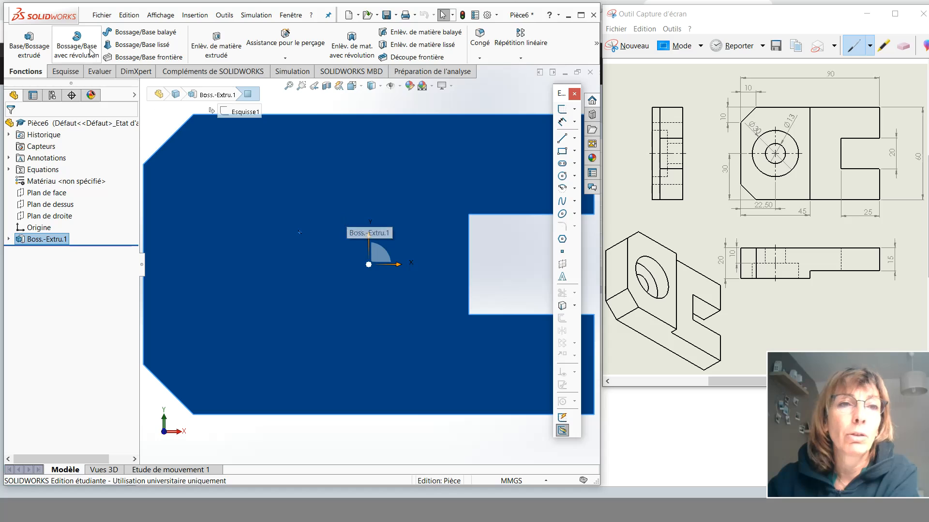
click(63, 72)
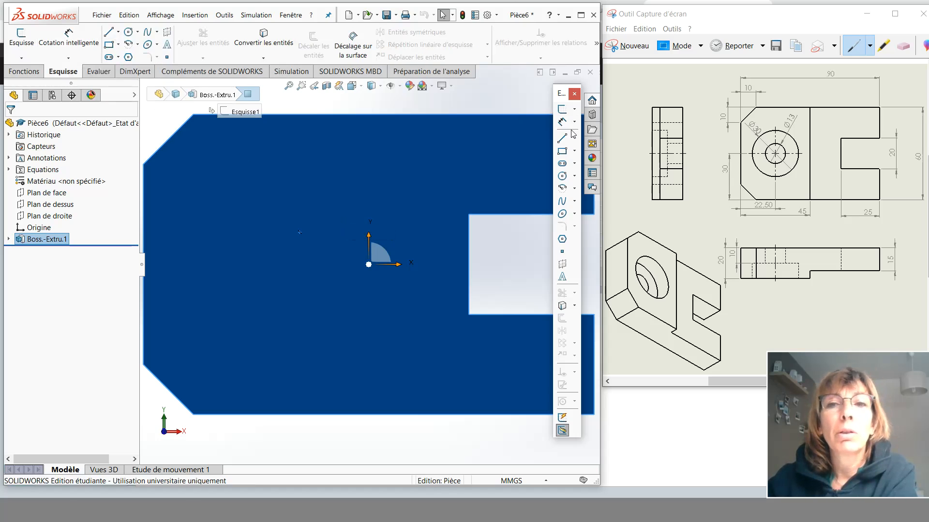
click(128, 33)
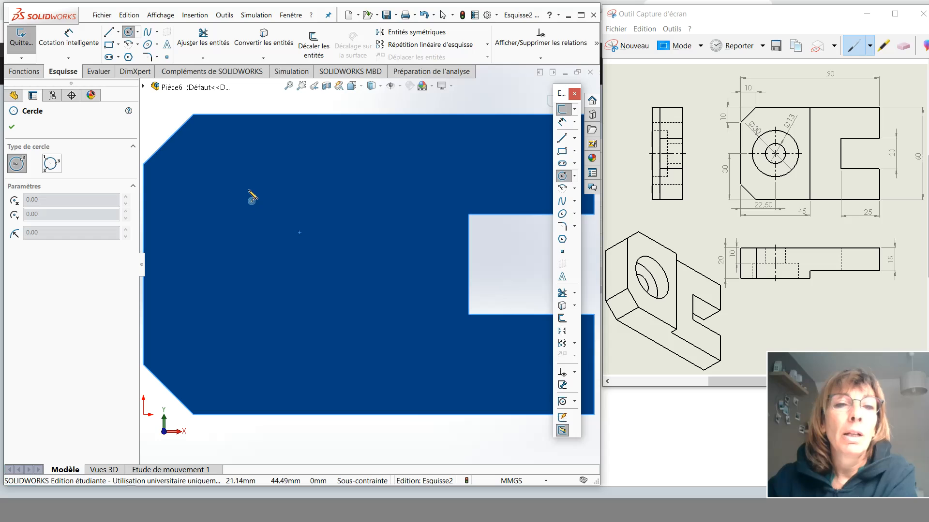
click(263, 256)
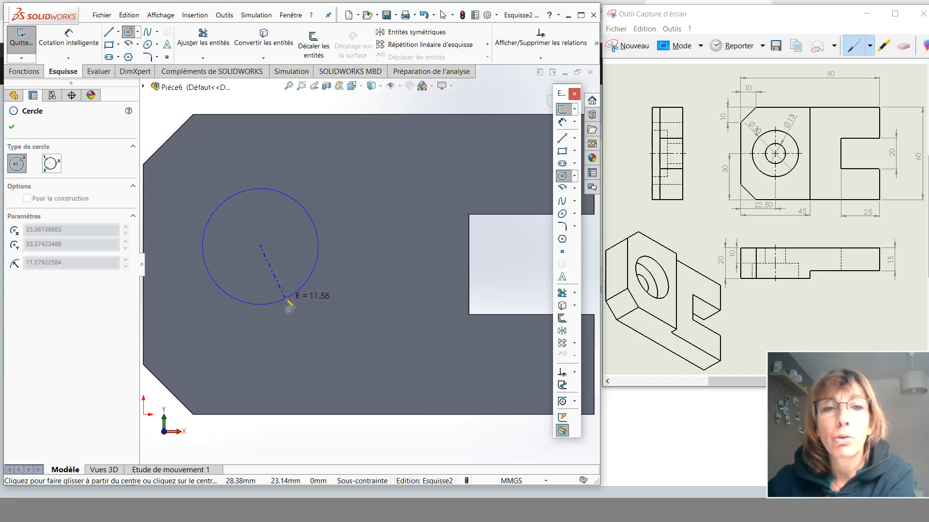
click(286, 301)
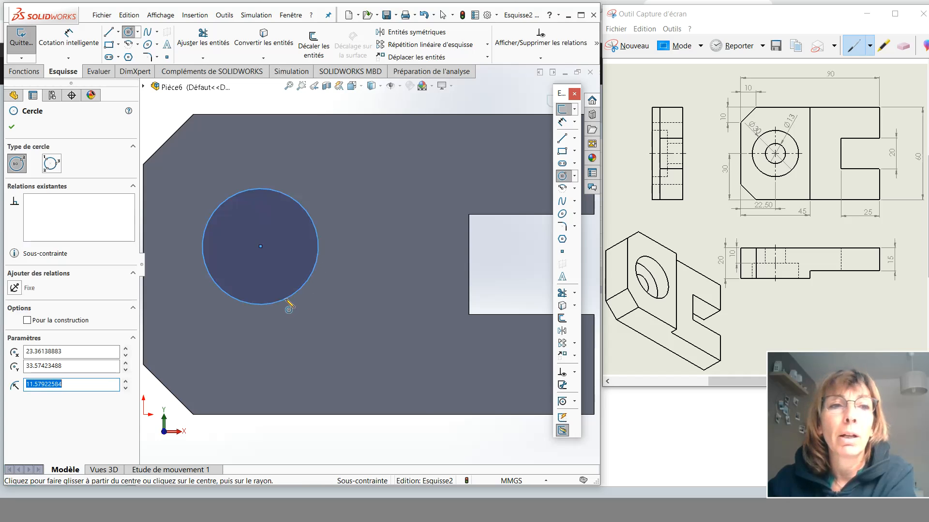
click(12, 127)
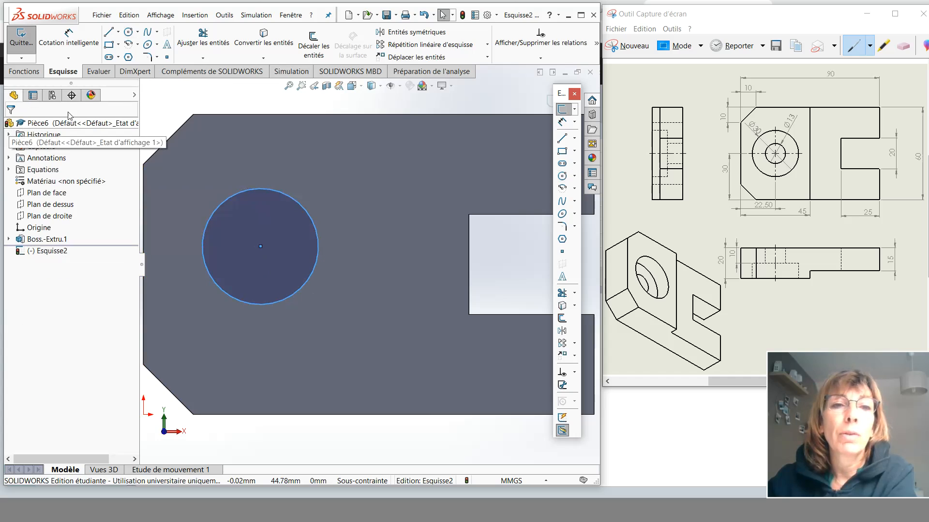
- Dimension the circle's diameter and set it to 13 mm
key(f)
mouse_move(346, 213)
middle_down()
mouse_move(348, 197)
mouse_move(334, 224)
middle_up()
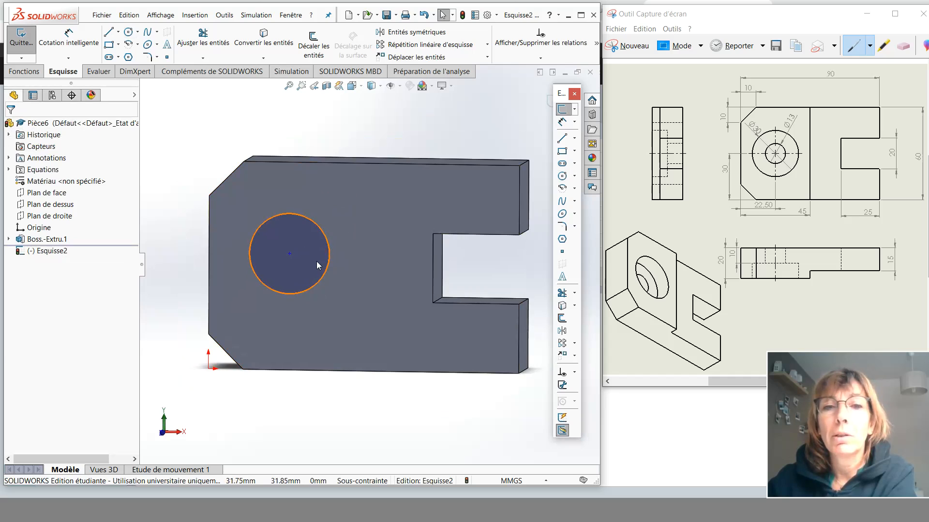
middle_drag(373, 182, 380, 186)
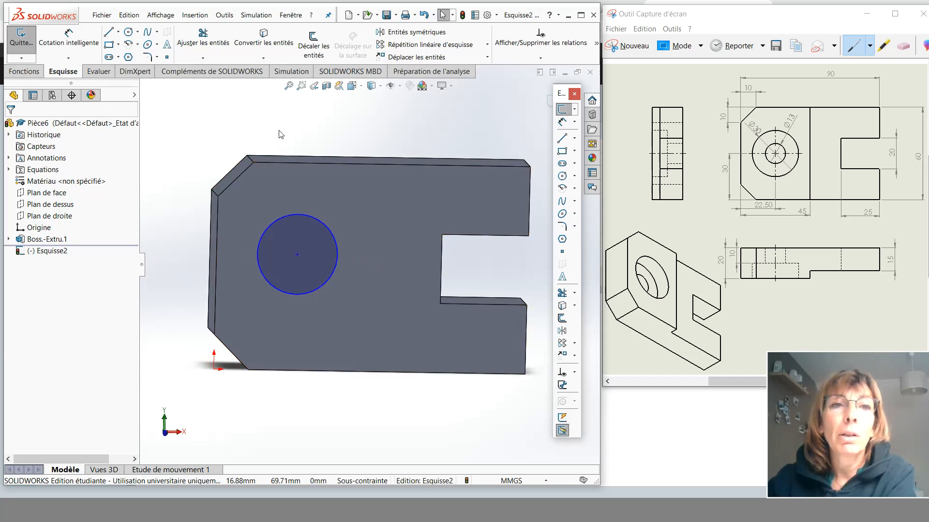
click(57, 46)
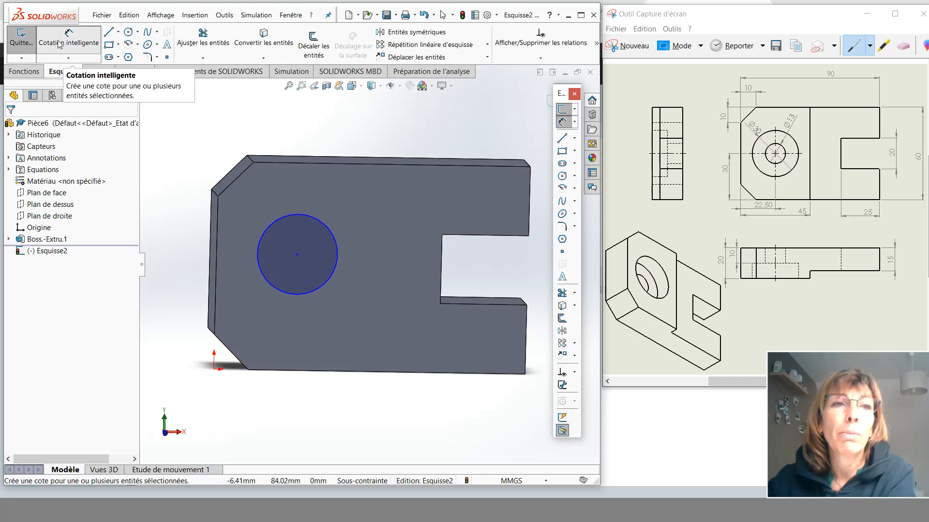
click(324, 223)
click(386, 214)
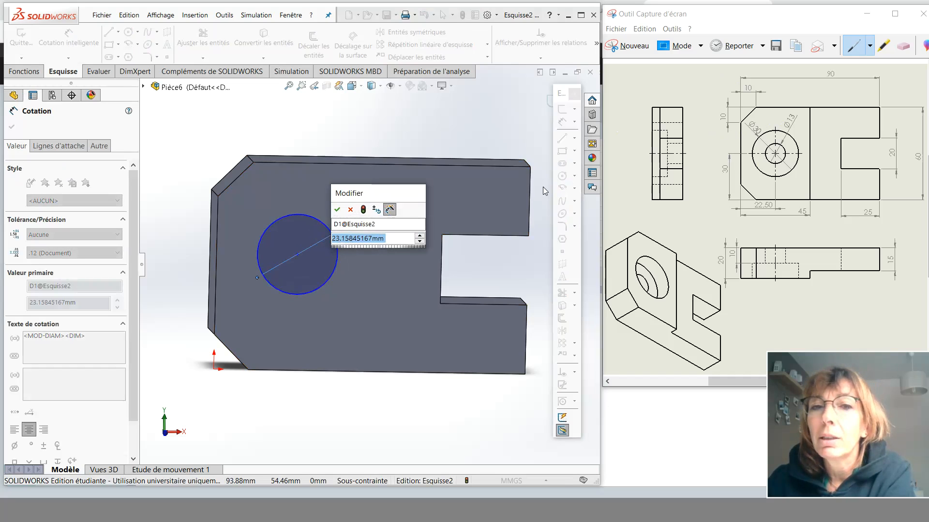
text(13)
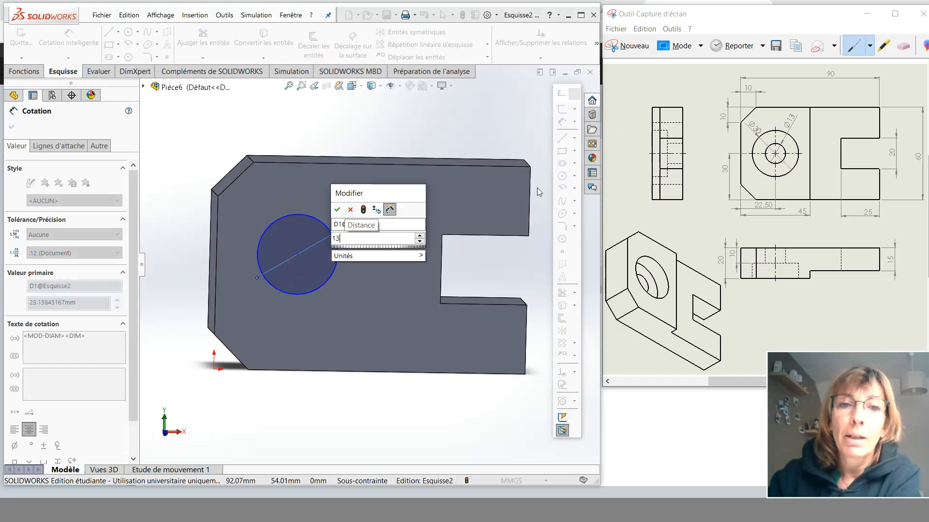
click(338, 210)
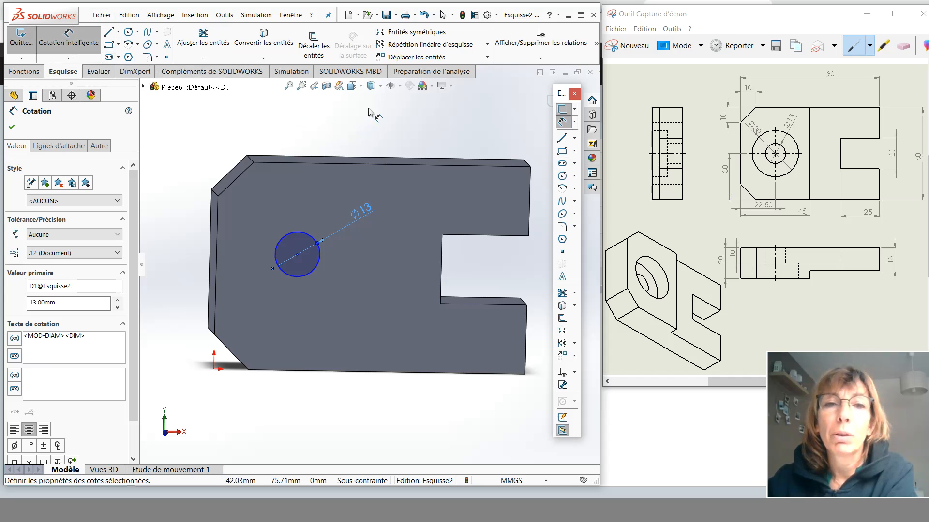
- Dimension the circle's centre from the plate's vertical edge between the chamfers and set the distance to 22.5 mm
click(216, 258)
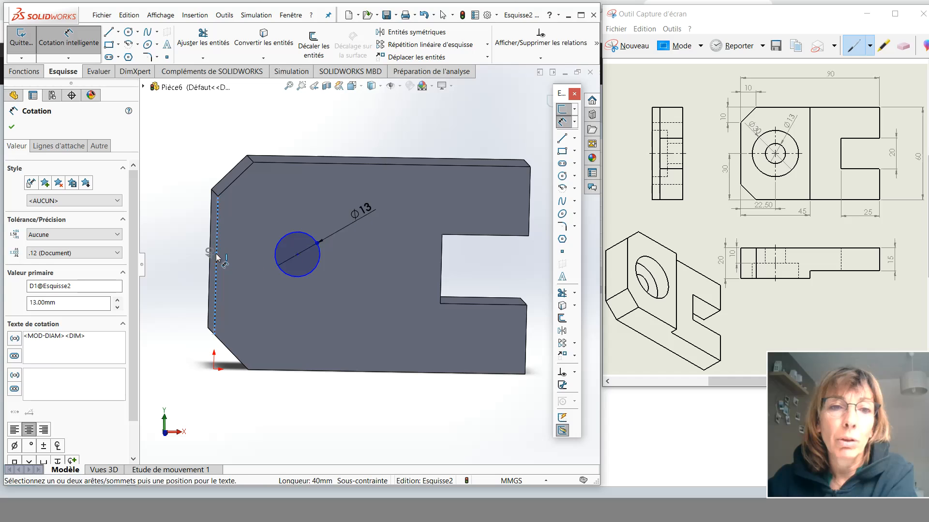
click(299, 256)
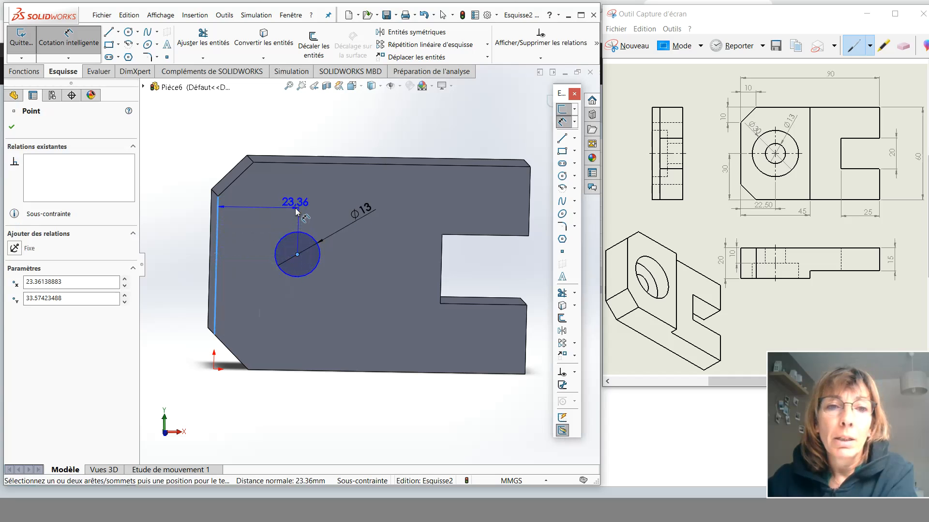
click(295, 208)
text(22.5)
key(Return)
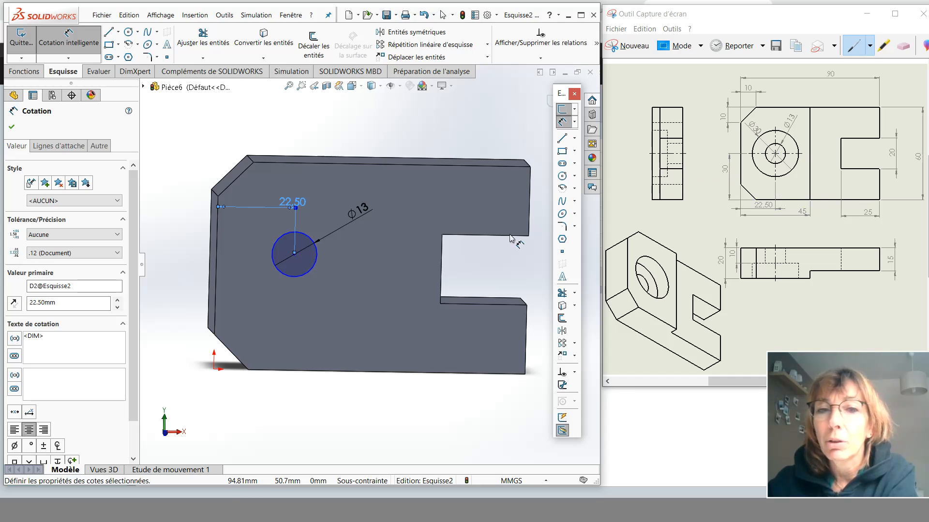
- Dimension the circle's centre from the plate's lower edge at 30 mm and finish dimensioning
click(319, 373)
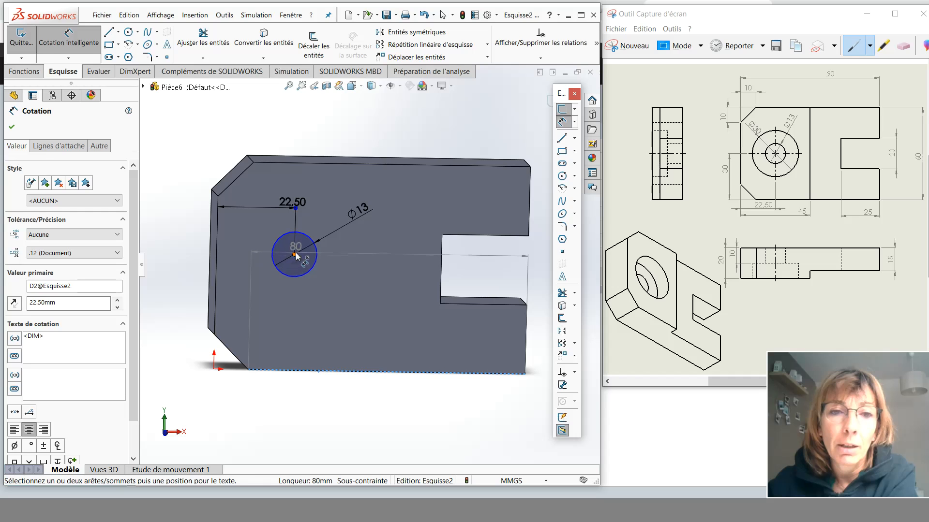
click(296, 255)
click(347, 267)
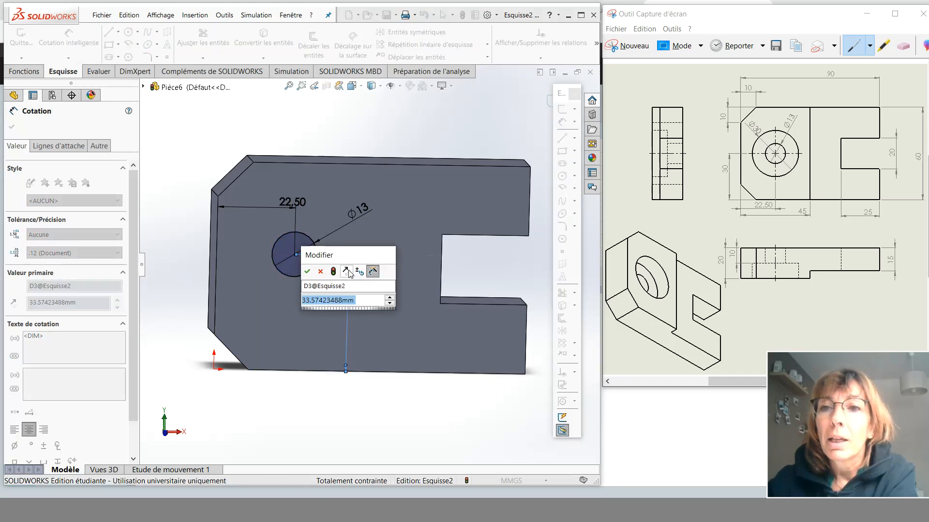
text(30)
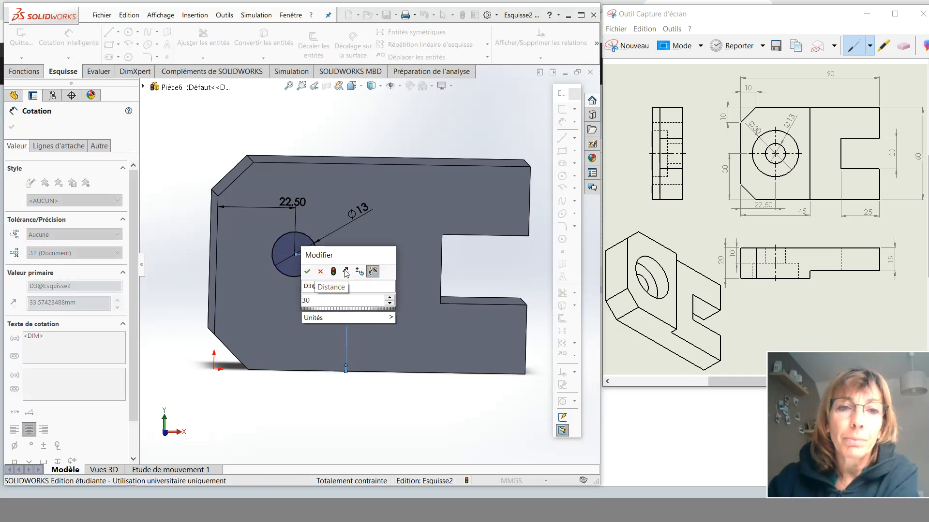
click(307, 272)
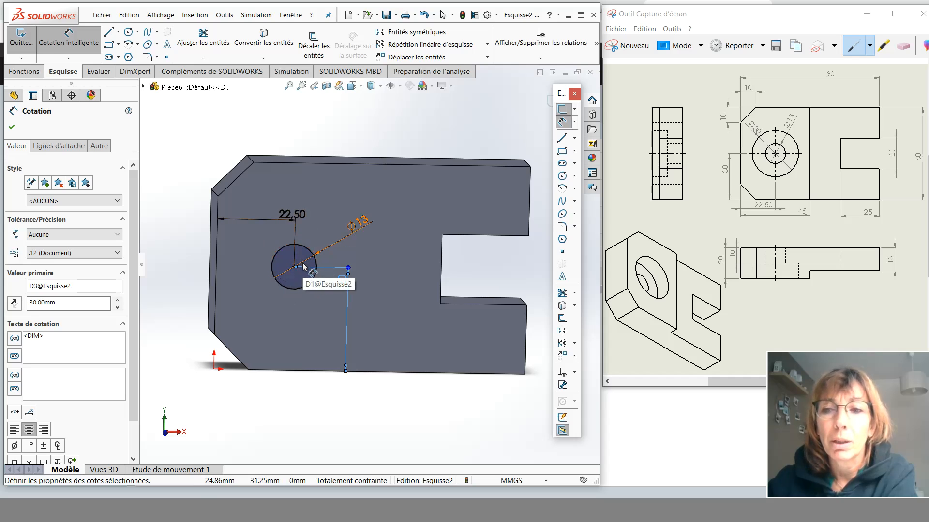
key(Escape)
middle_drag(325, 275, 304, 310)
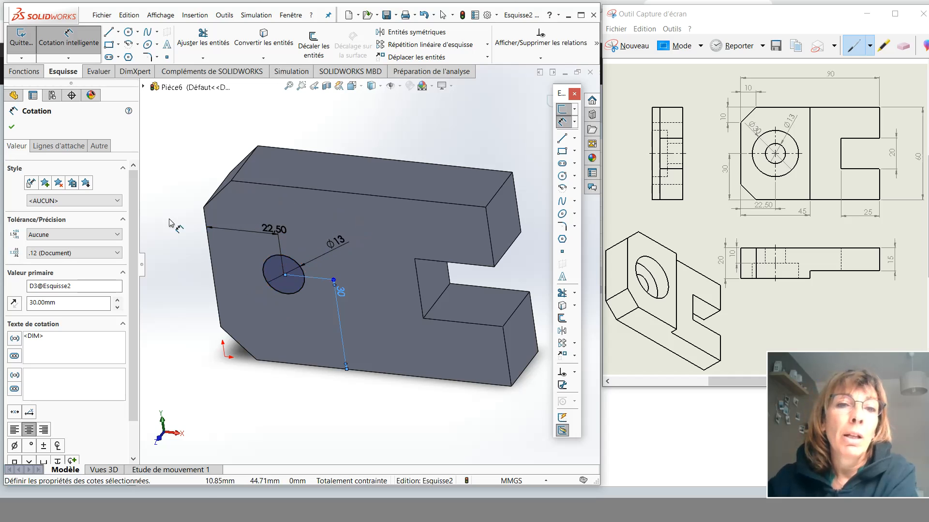
click(12, 127)
click(24, 71)
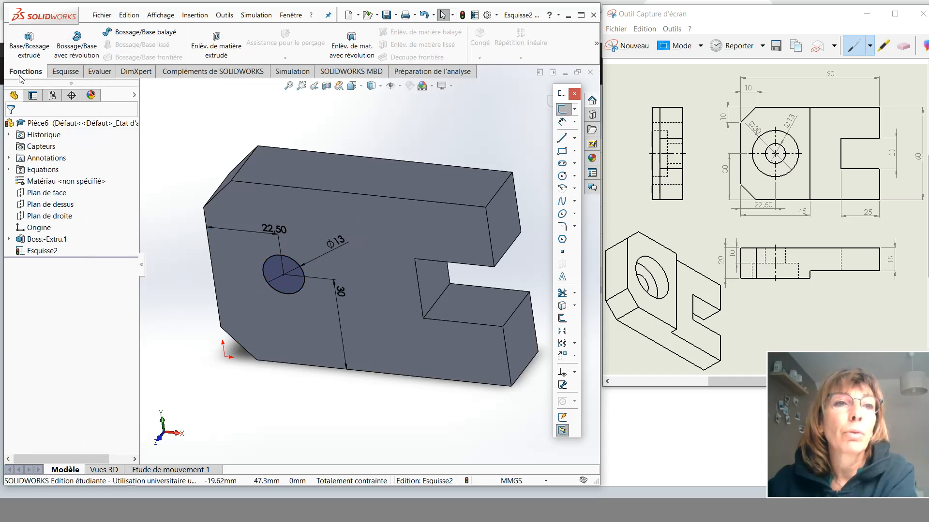
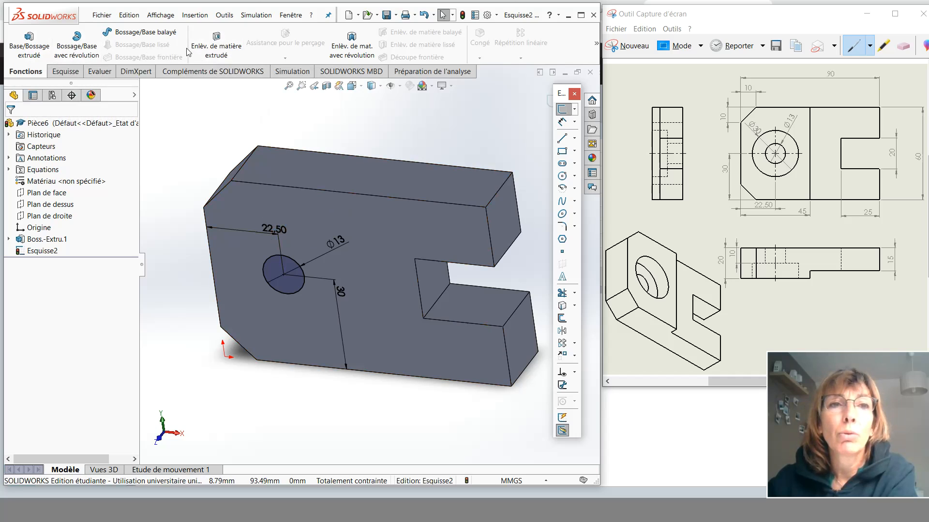
- Start an extruded cut from the 13 mm circle and try blind depths between 10 and 40 mm, ending at 20 mm
click(218, 45)
mouse_move(428, 244)
middle_down()
mouse_move(433, 237)
mouse_move(420, 256)
mouse_move(416, 331)
mouse_move(432, 298)
middle_up()
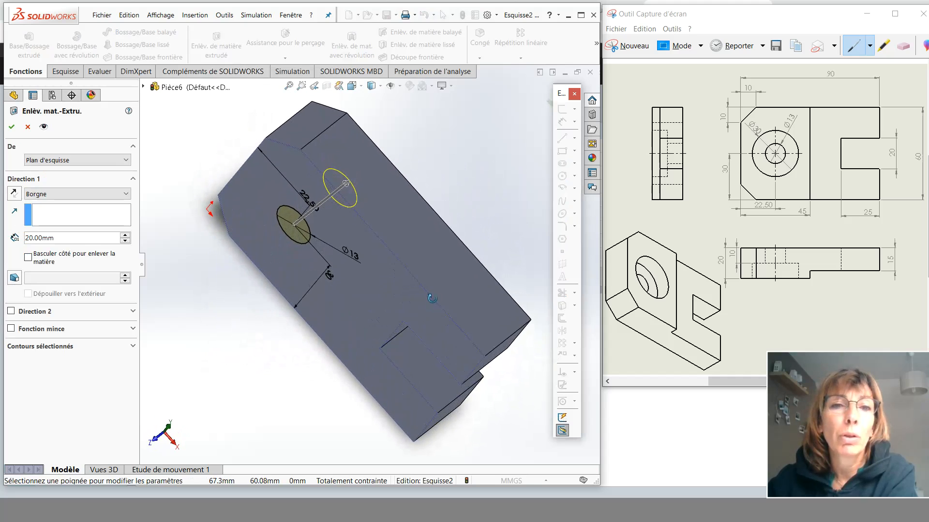
click(126, 241)
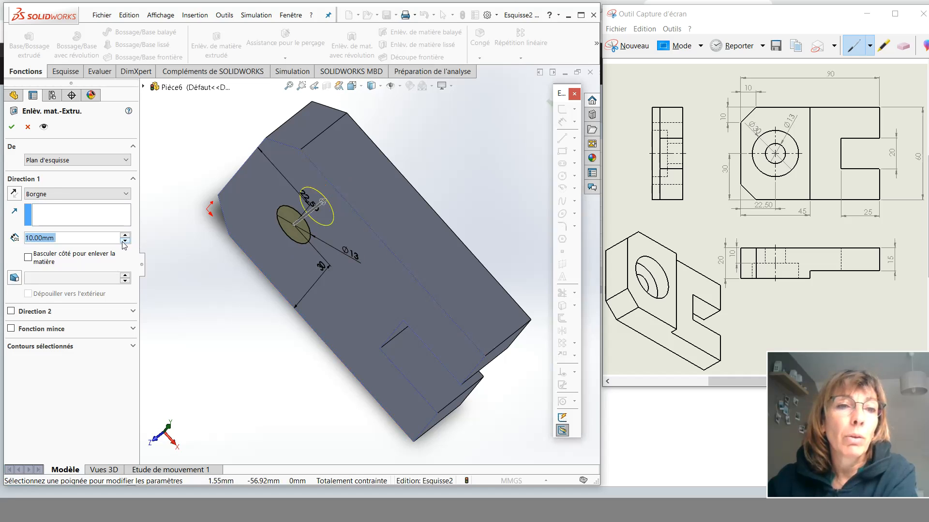
click(126, 235)
click(125, 235)
click(125, 235)
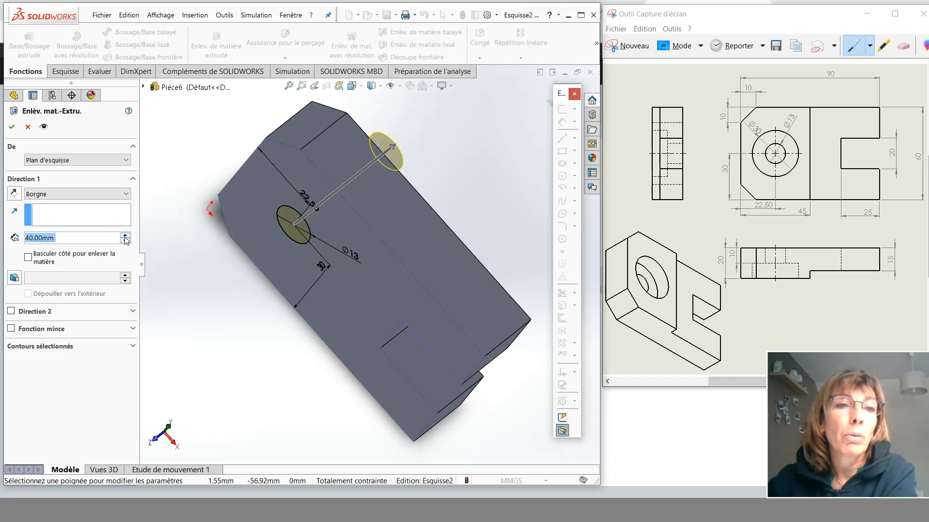
click(125, 241)
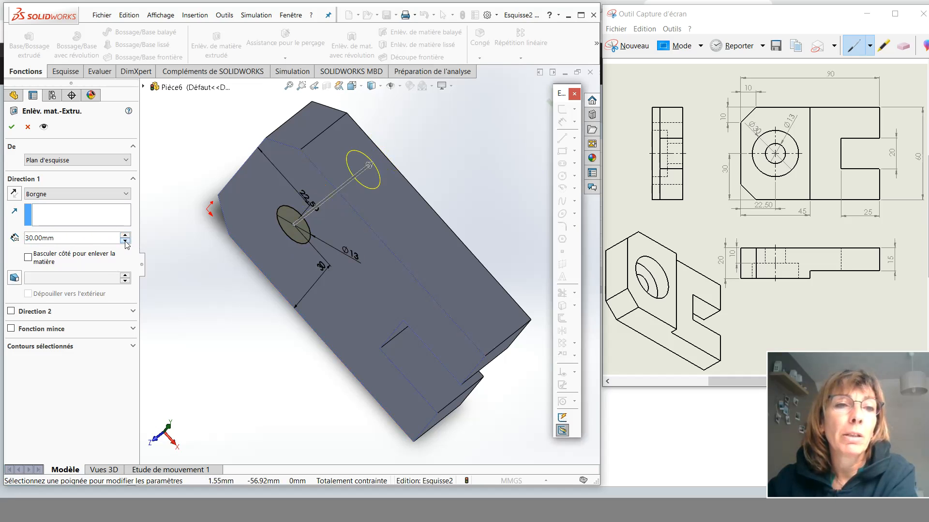
click(126, 241)
click(126, 241)
middle_drag(269, 238, 245, 255)
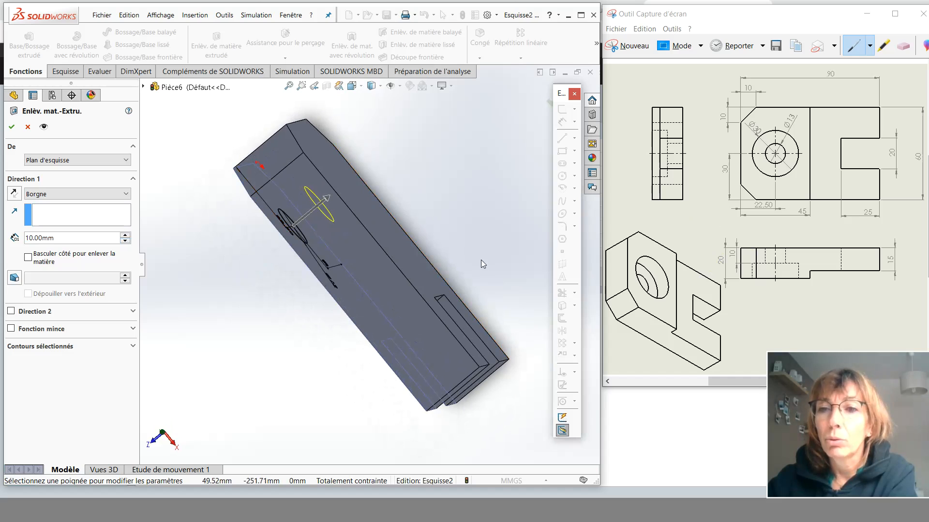
click(125, 235)
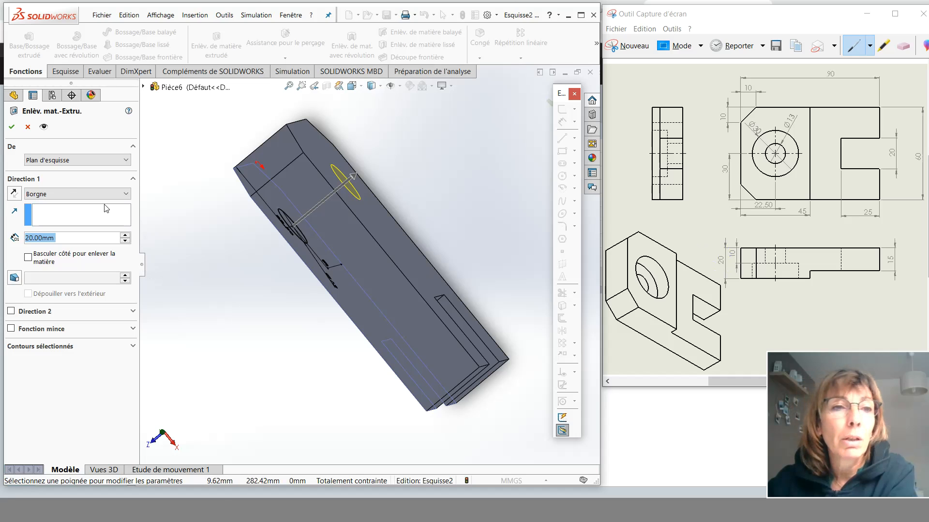
- Change the cut's end condition to through all (A travers tout) and complete the 13 mm hole
click(127, 196)
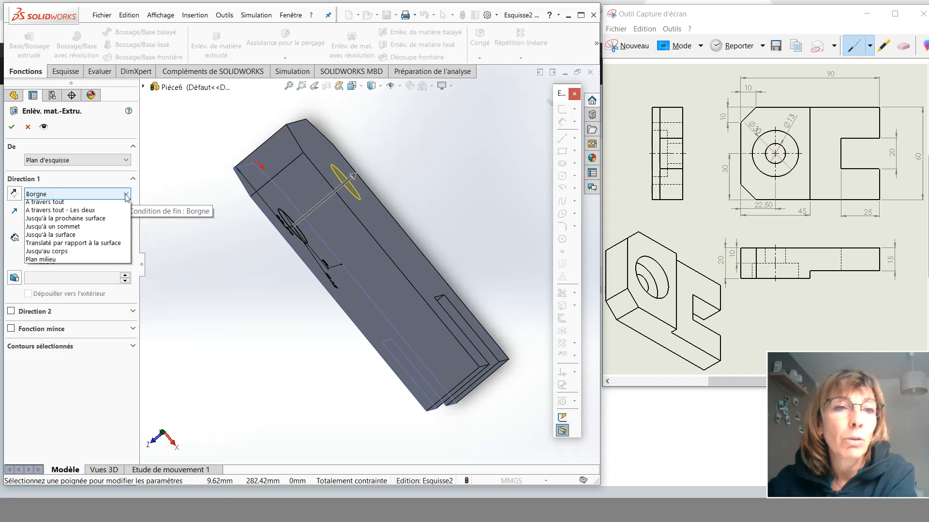
click(38, 215)
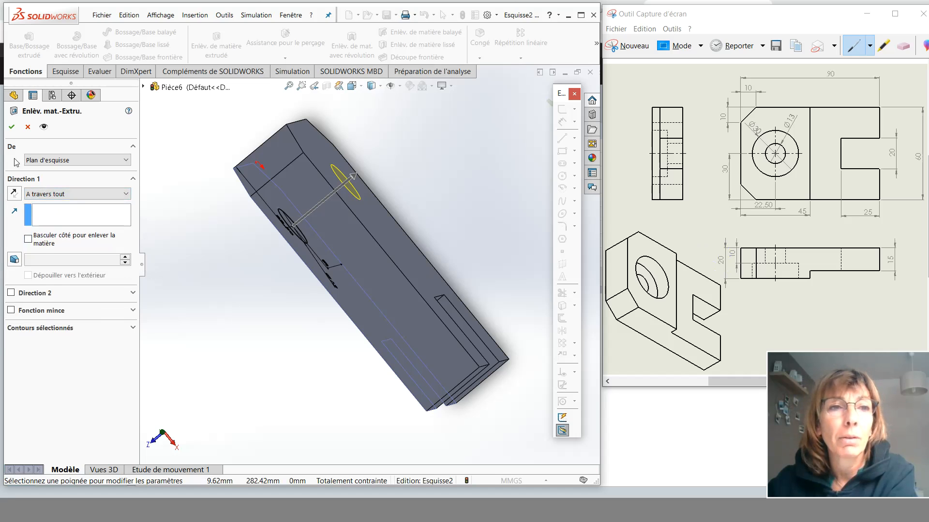
click(13, 127)
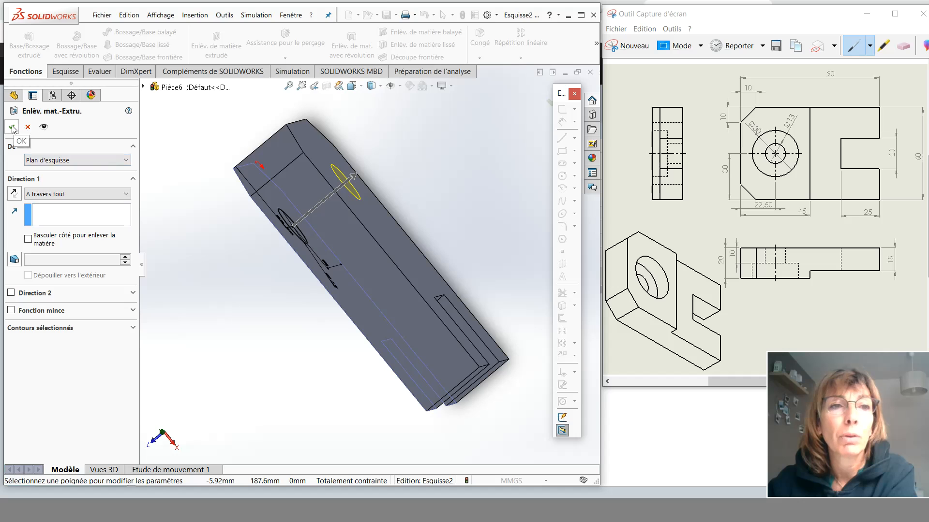
middle_drag(398, 394, 394, 263)
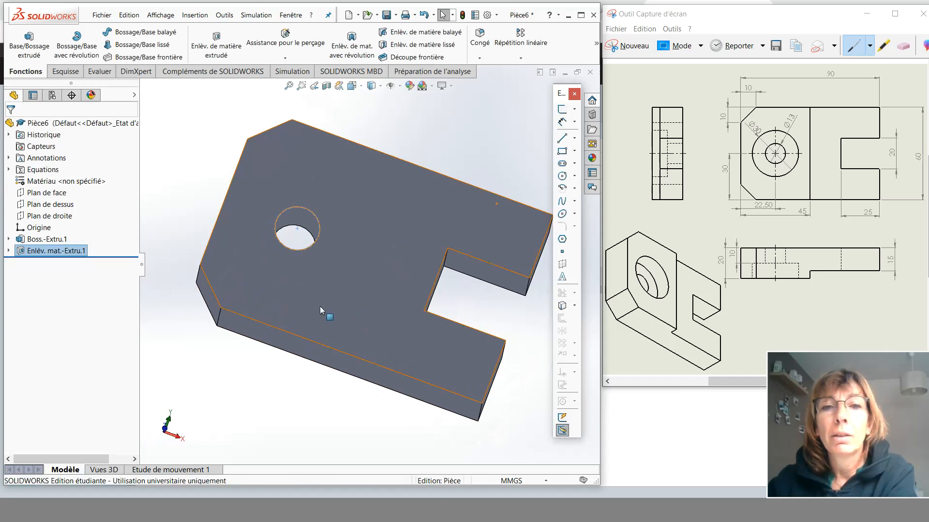
middle_drag(320, 306, 314, 315)
click(284, 379)
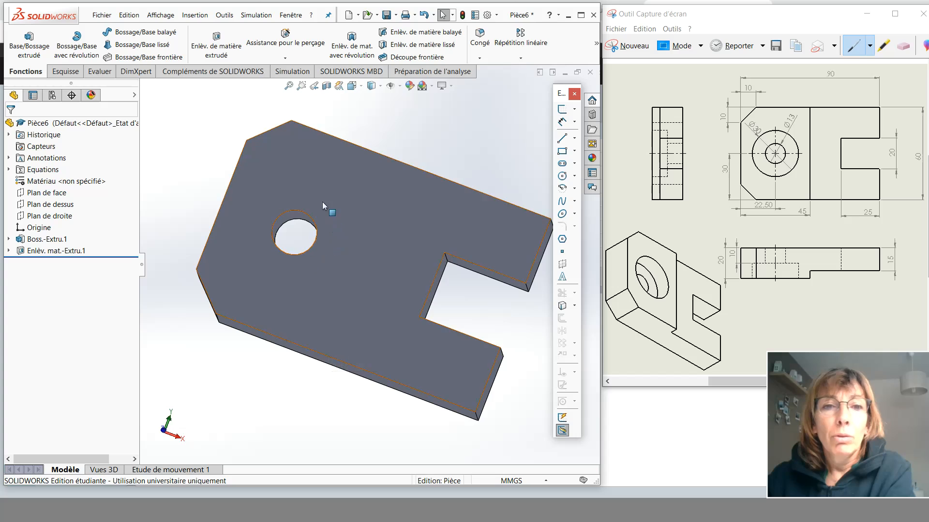
- Sketch a circle with a radius of about 13.4 mm on the plate's large front face, centred above the hole and overlapping it, in a face-on view
middle_drag(294, 191, 386, 239)
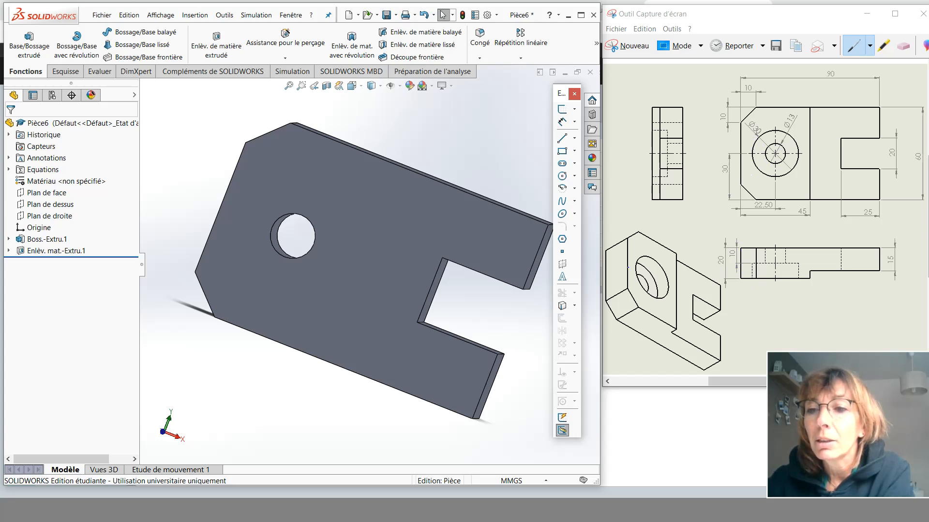
mouse_move(332, 338)
middle_down()
mouse_move(371, 289)
mouse_move(338, 339)
mouse_move(311, 356)
mouse_move(322, 392)
mouse_move(346, 385)
mouse_move(335, 352)
middle_up()
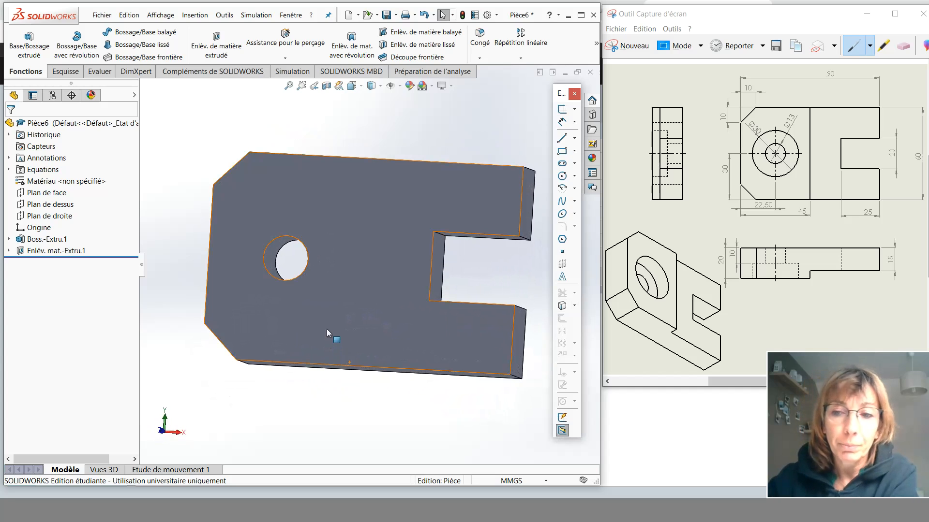
mouse_move(327, 329)
middle_down()
mouse_move(343, 336)
mouse_move(331, 333)
middle_up()
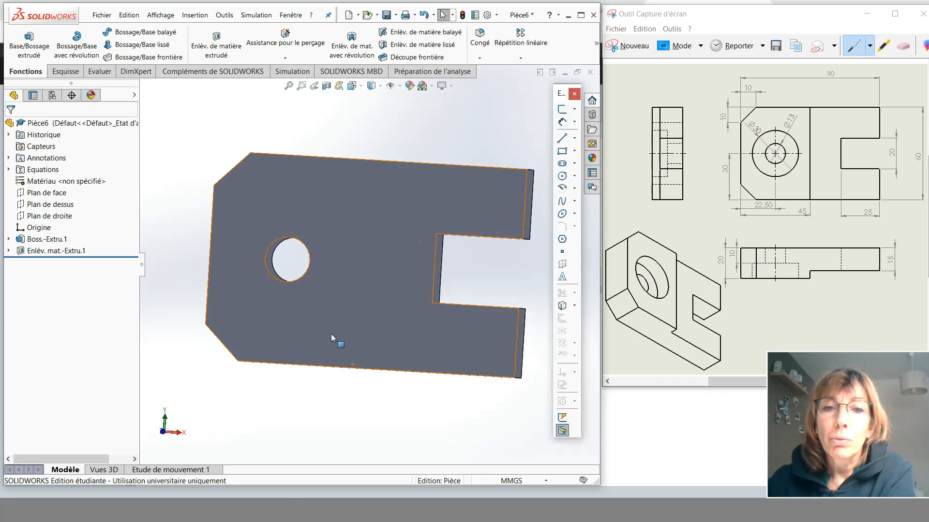
click(345, 229)
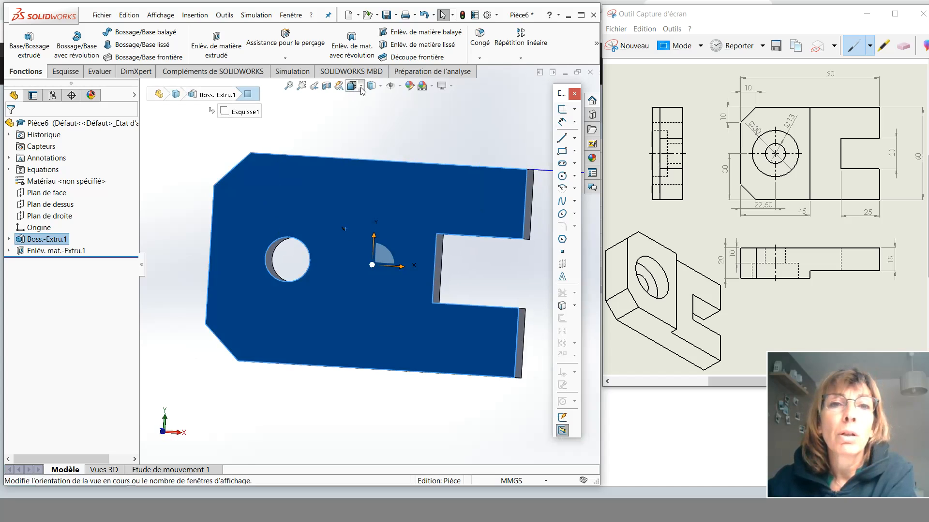
click(351, 86)
click(405, 141)
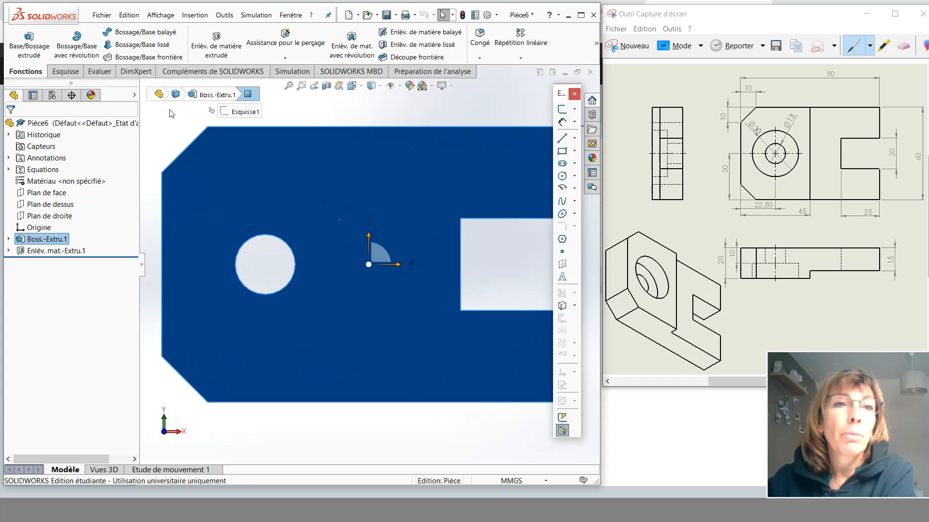
click(66, 73)
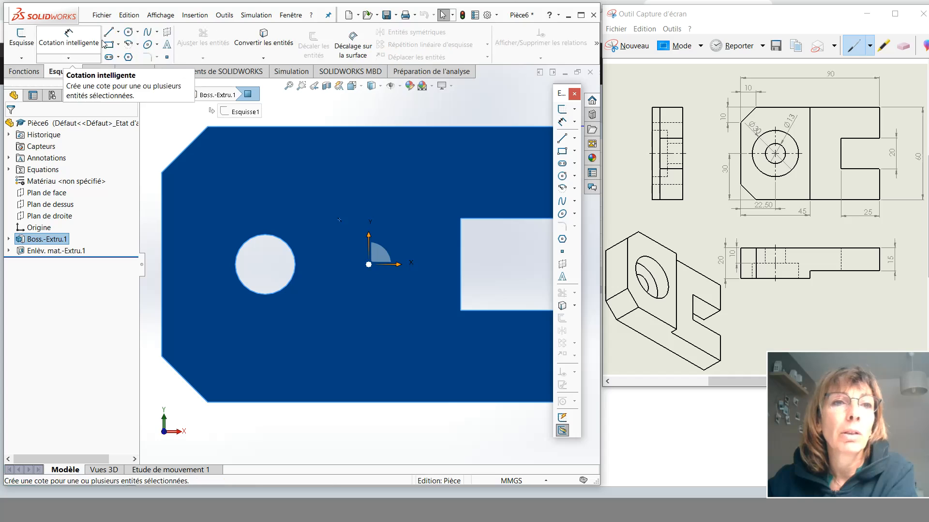
click(128, 32)
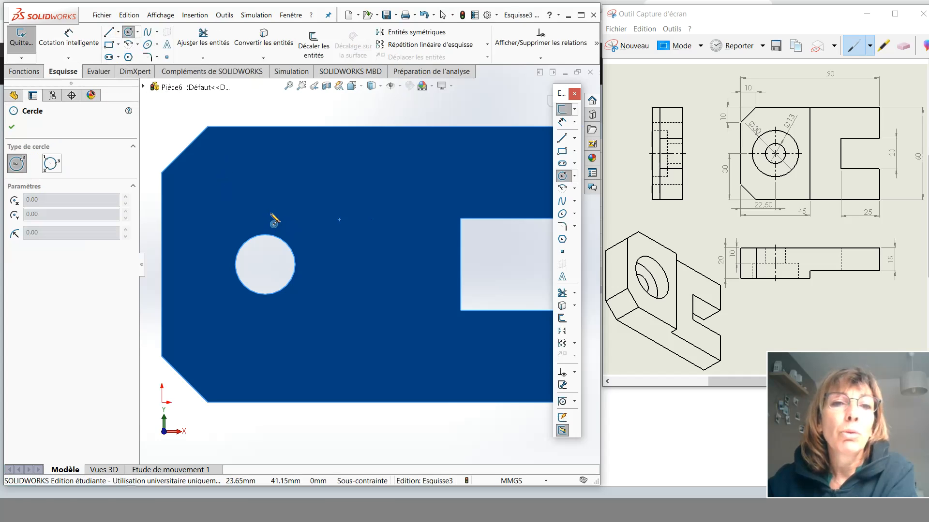
click(269, 209)
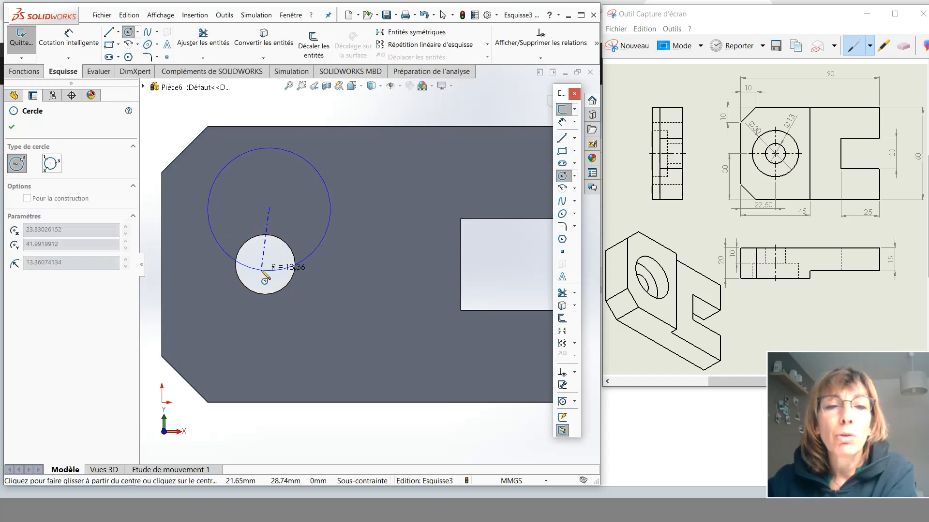
click(268, 270)
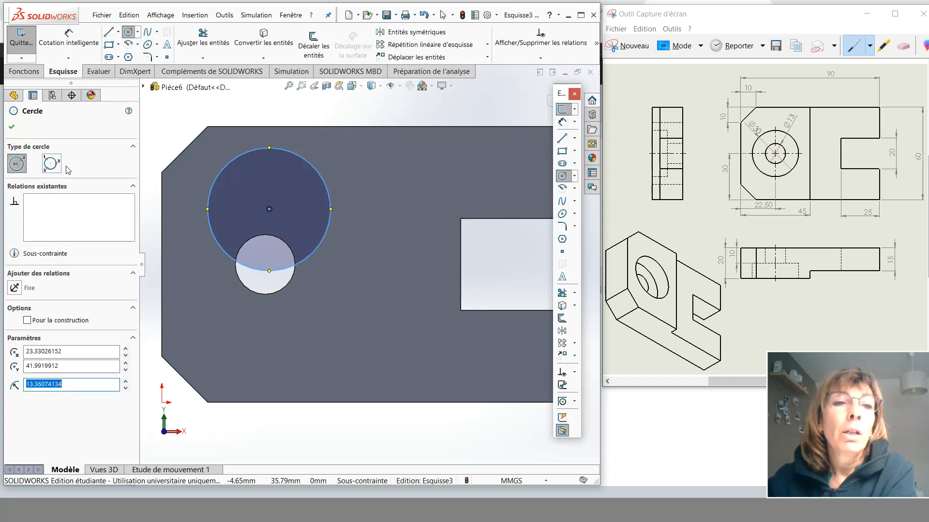
click(11, 124)
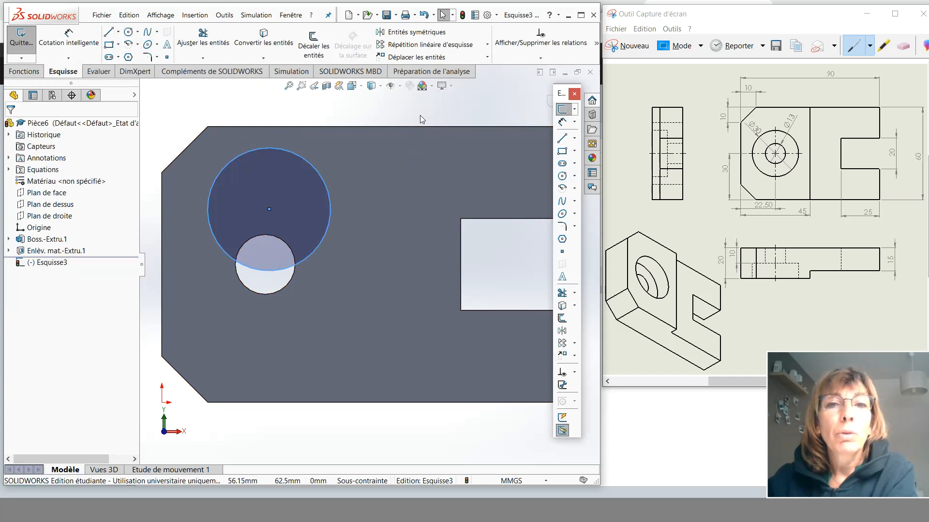
- Dimension the new circle's diameter and set it to 30 mm
mouse_move(393, 155)
middle_down()
mouse_move(411, 113)
mouse_move(382, 211)
mouse_move(385, 170)
middle_up()
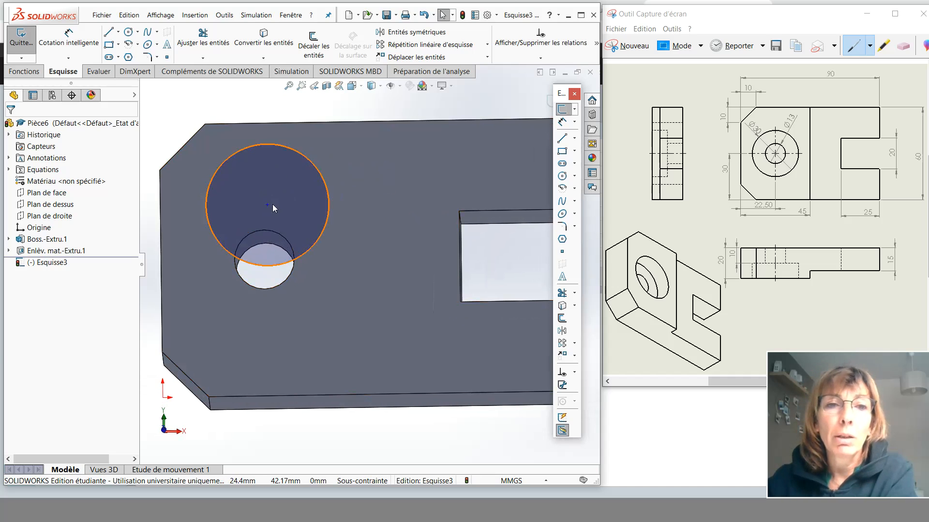
click(69, 36)
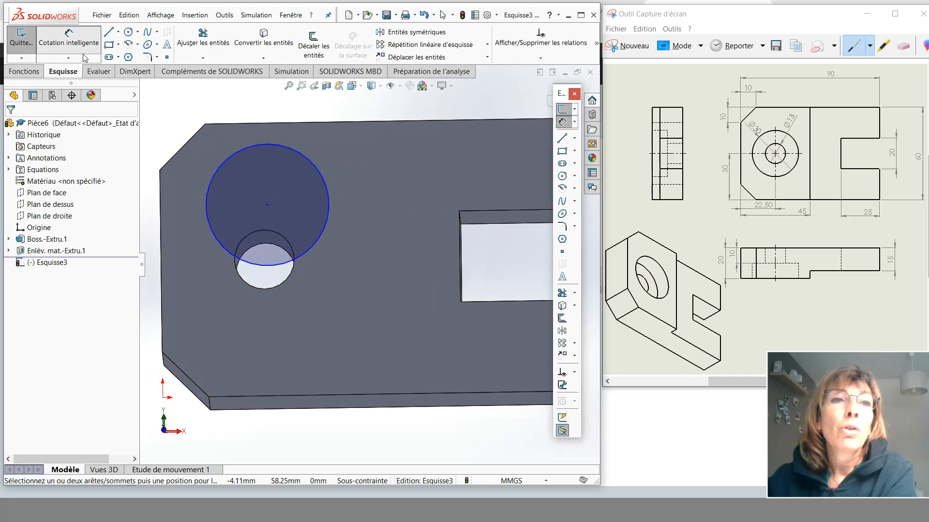
click(326, 184)
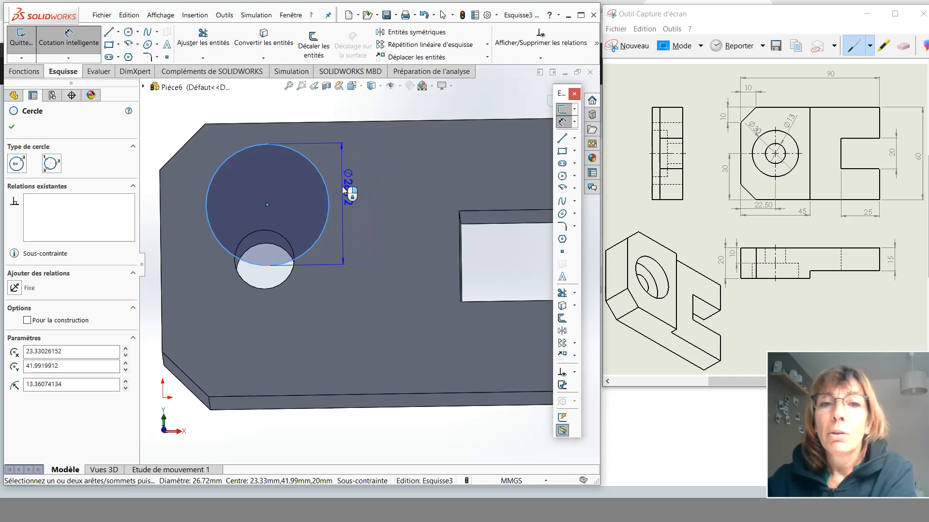
click(341, 186)
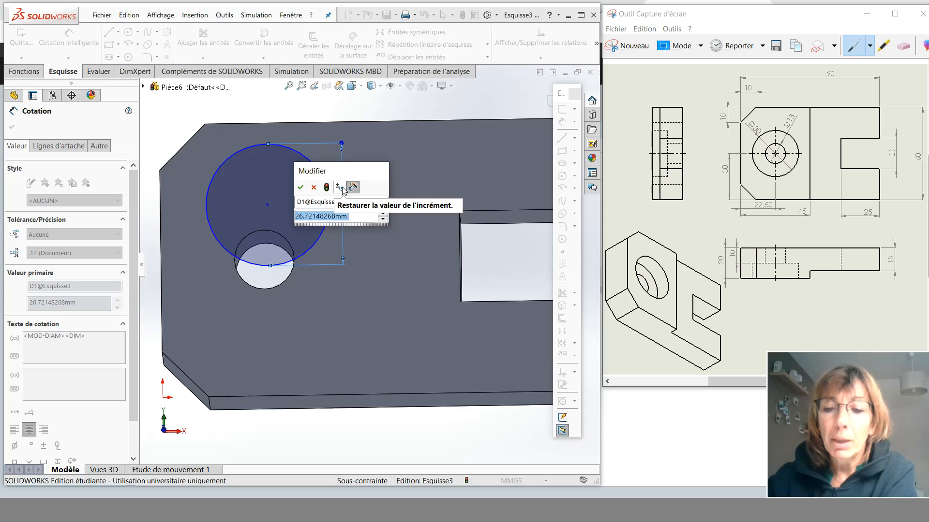
text(30)
key(Return)
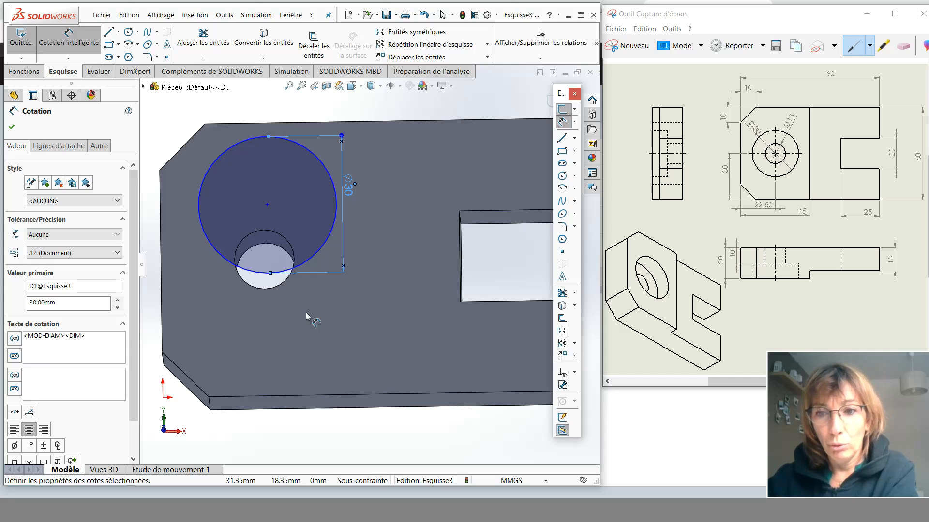
- Add a concentric relation between the 30 mm circle's centre point and the edge of the 13 mm hole
click(540, 58)
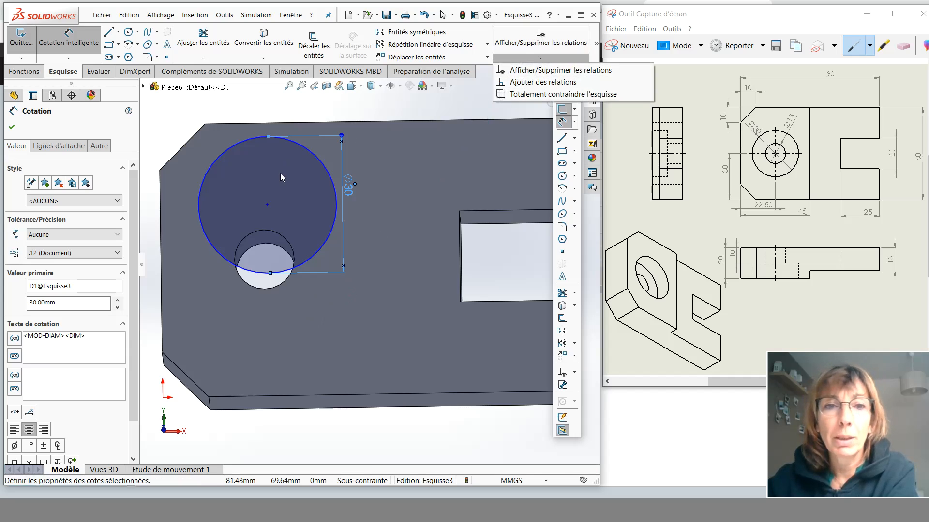
click(418, 116)
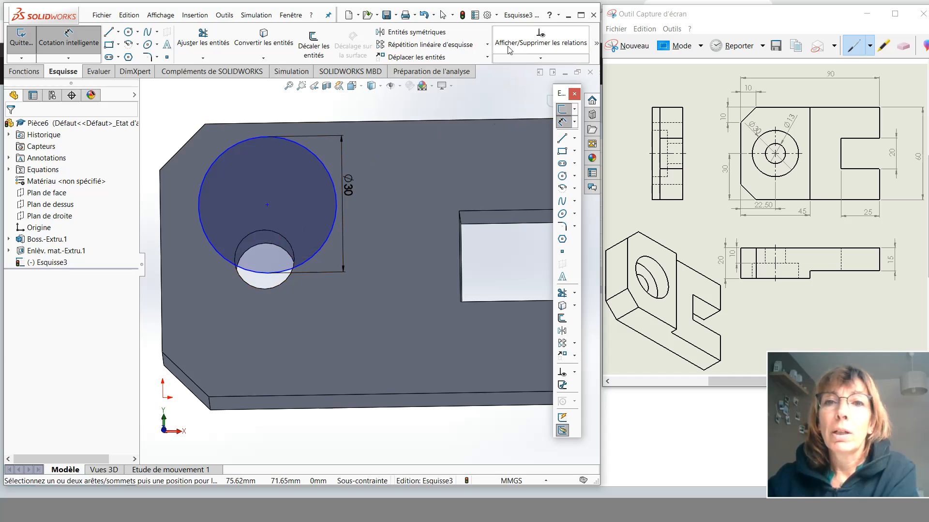
click(540, 59)
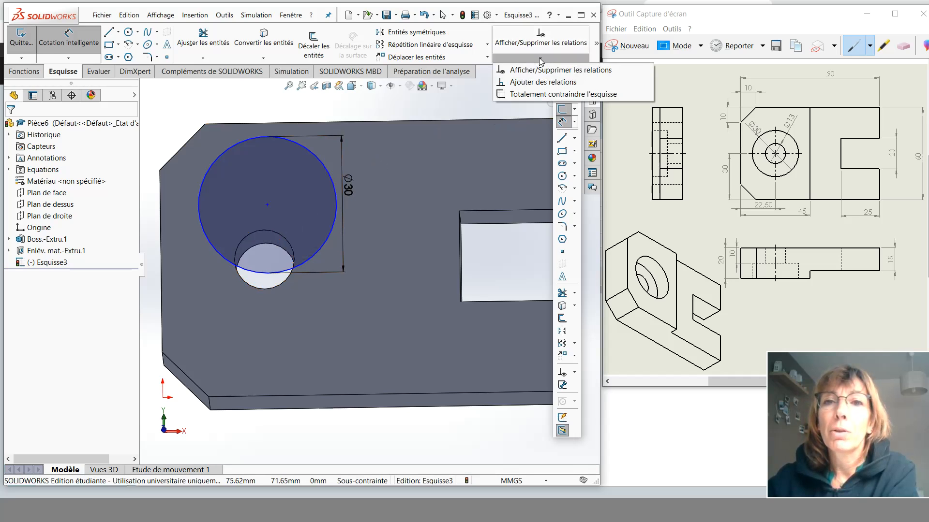
click(518, 83)
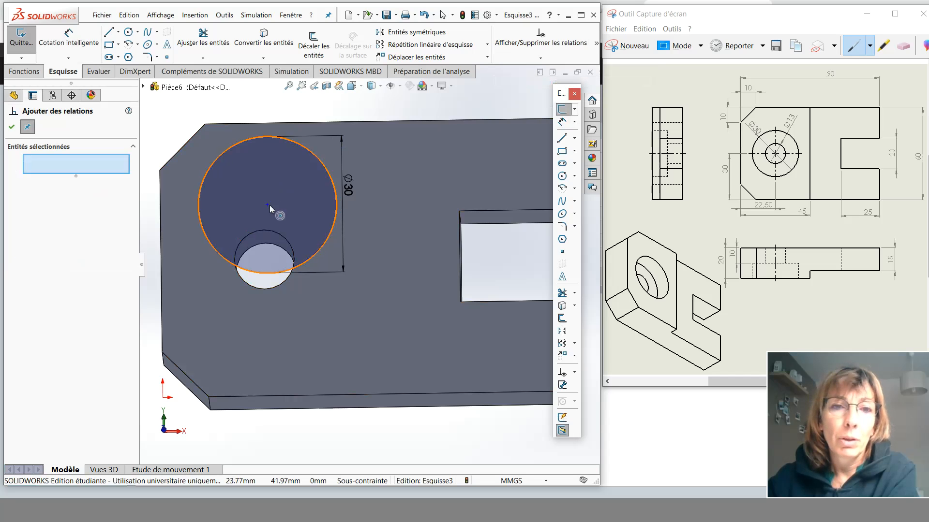
click(268, 205)
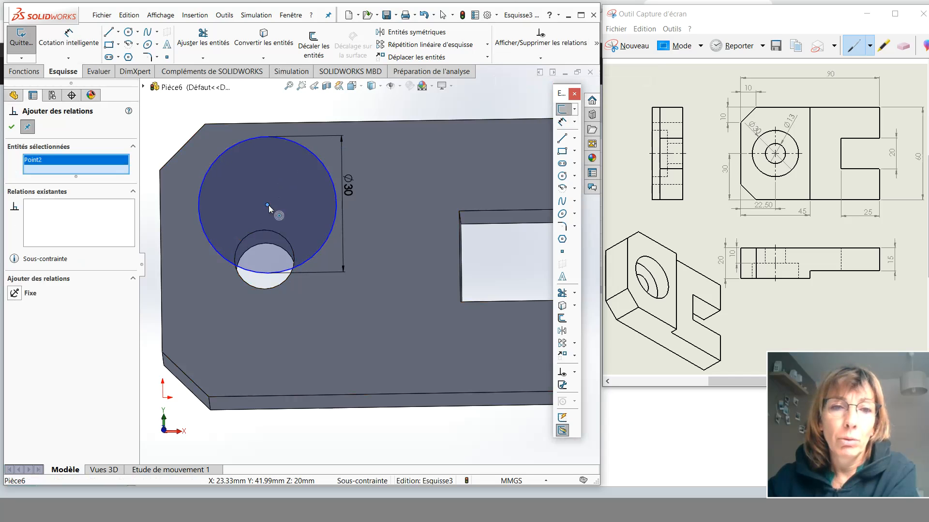
click(247, 286)
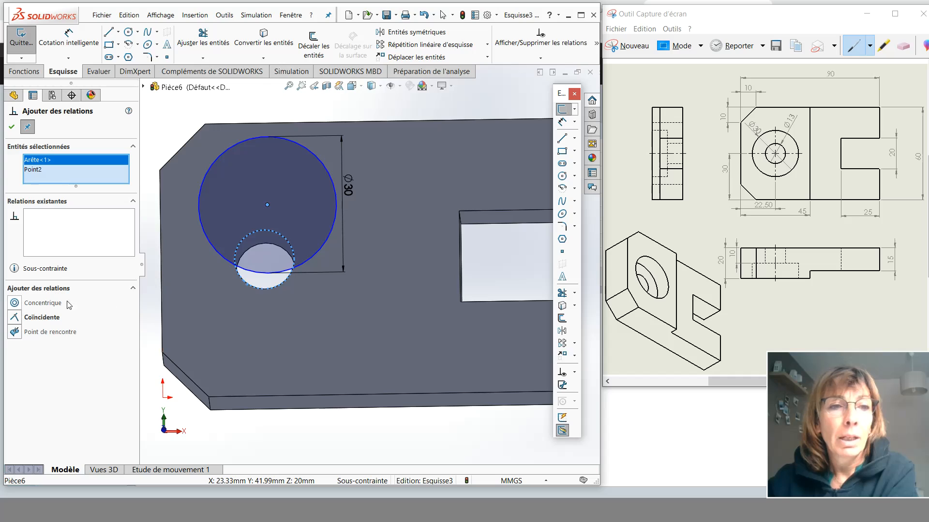
click(15, 304)
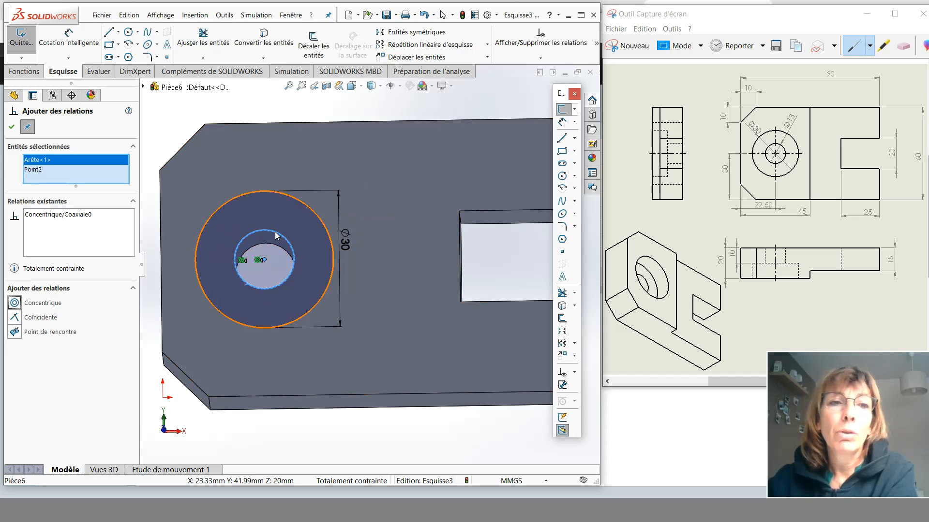
click(16, 128)
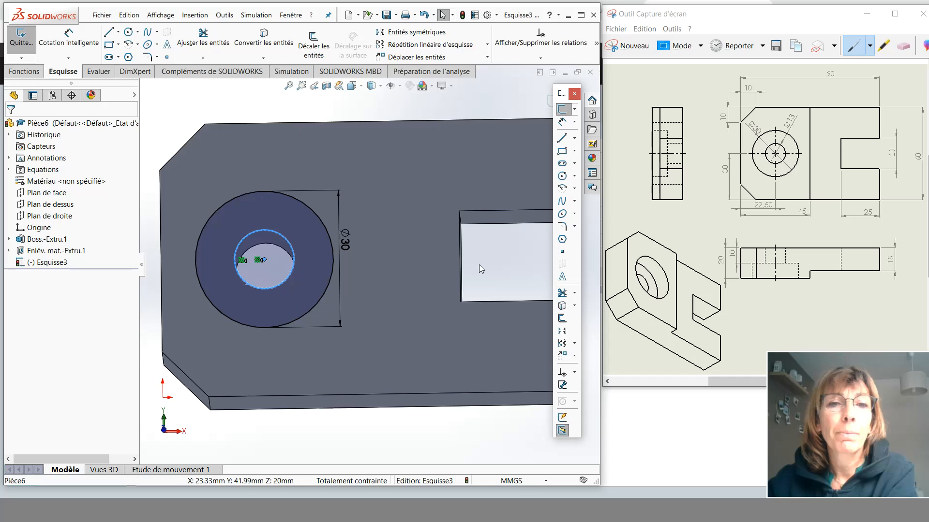
- Extrude-cut the 30 mm circle blind (Borgne) to a depth of 10 mm as the counterbore around the hole
middle_drag(464, 283, 439, 336)
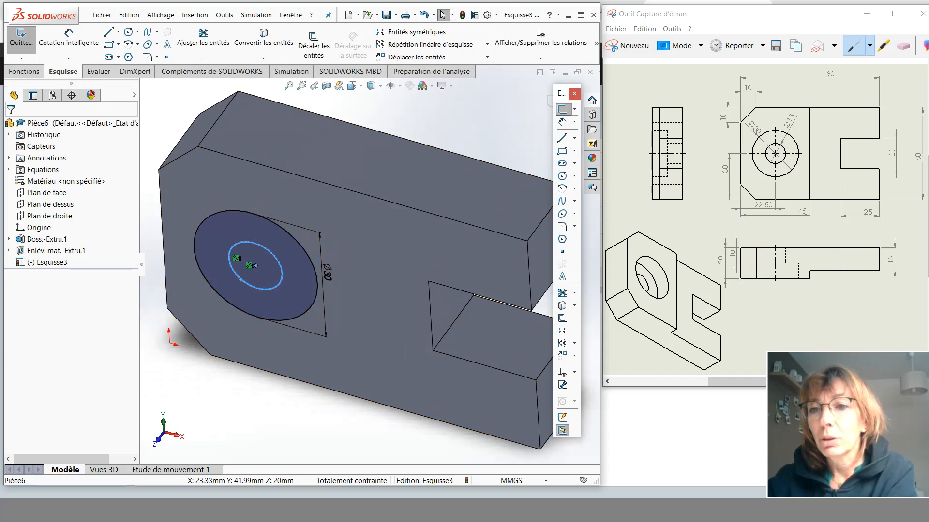
click(25, 72)
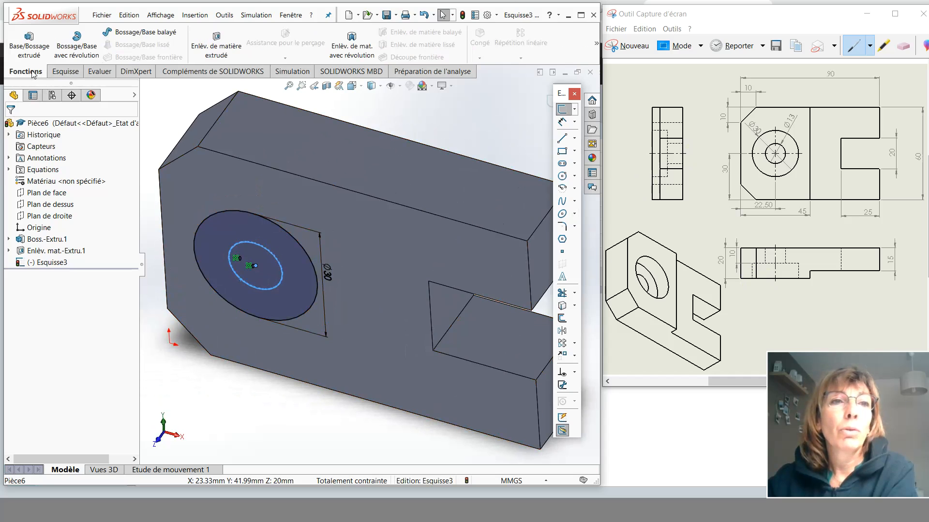
click(211, 43)
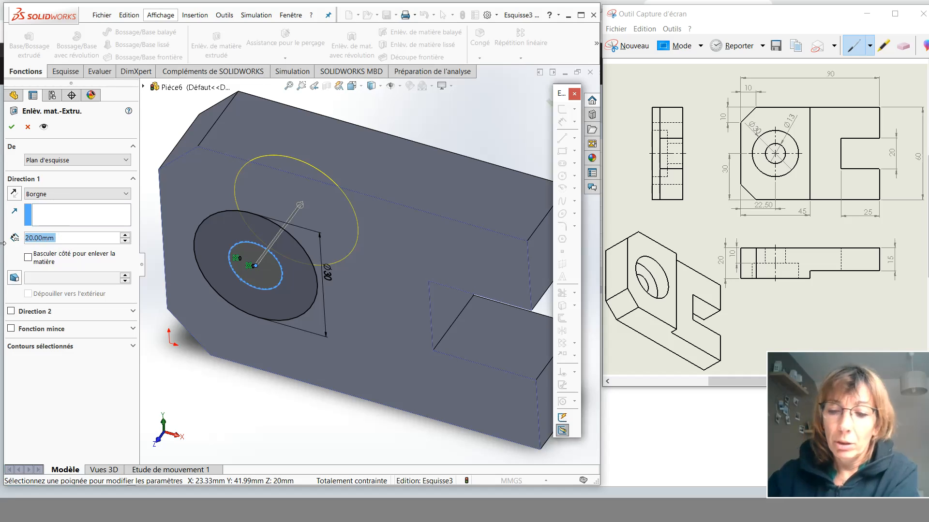
text(10)
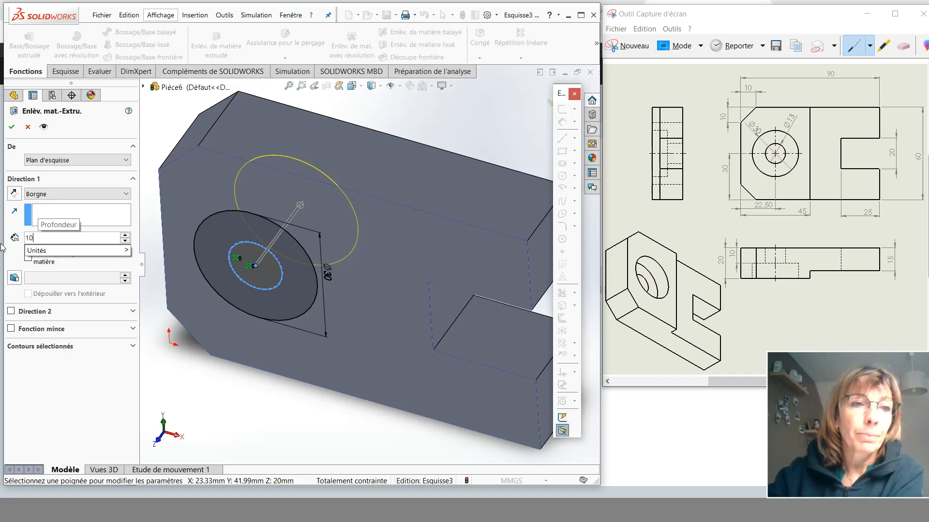
click(10, 129)
click(11, 127)
middle_drag(237, 278, 262, 141)
mouse_move(222, 362)
middle_down()
mouse_move(208, 393)
mouse_move(226, 378)
middle_up()
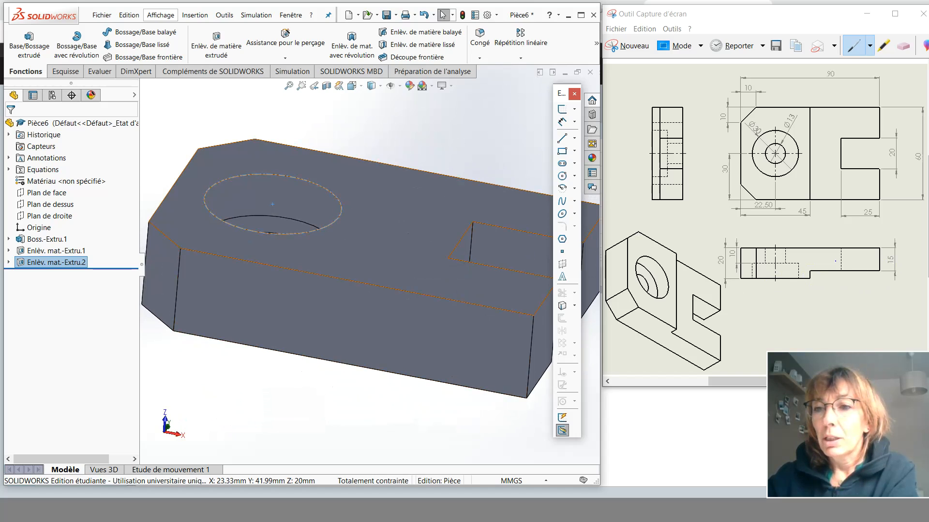
middle_drag(371, 230, 393, 309)
- View the counterbored face straight on, look at the long side face the same way, and return face-on to the counterbored face
click(431, 261)
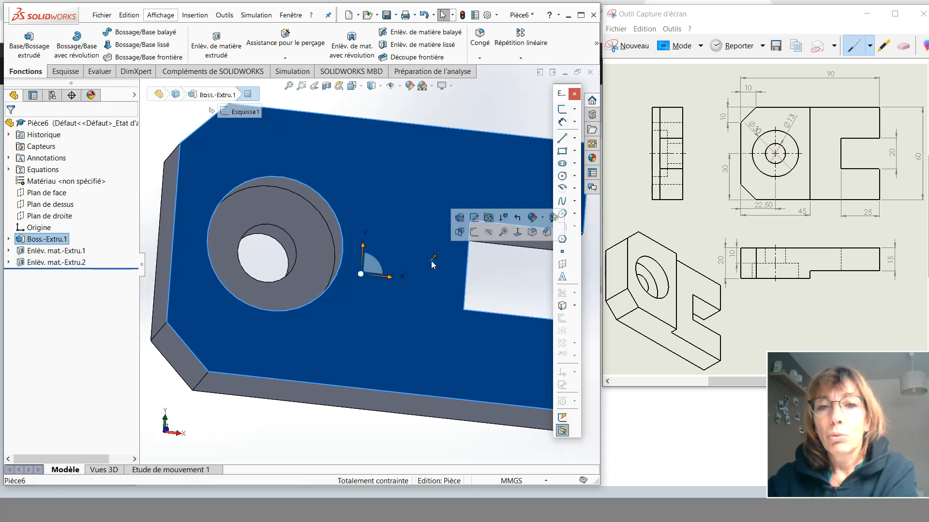
key(f)
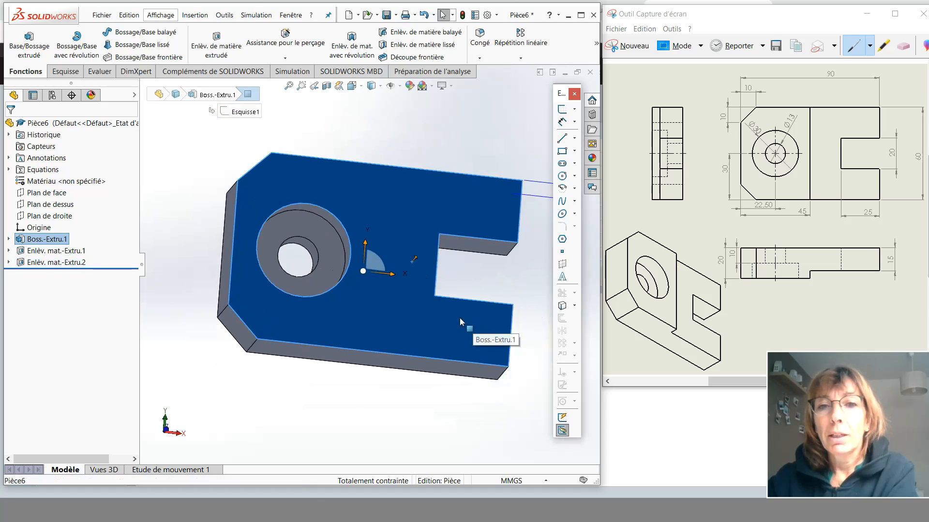
click(360, 86)
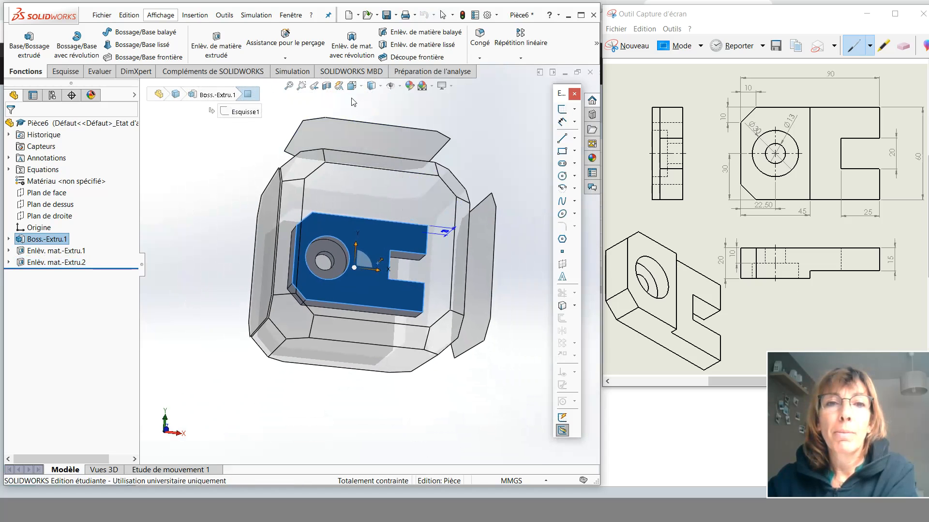
click(363, 87)
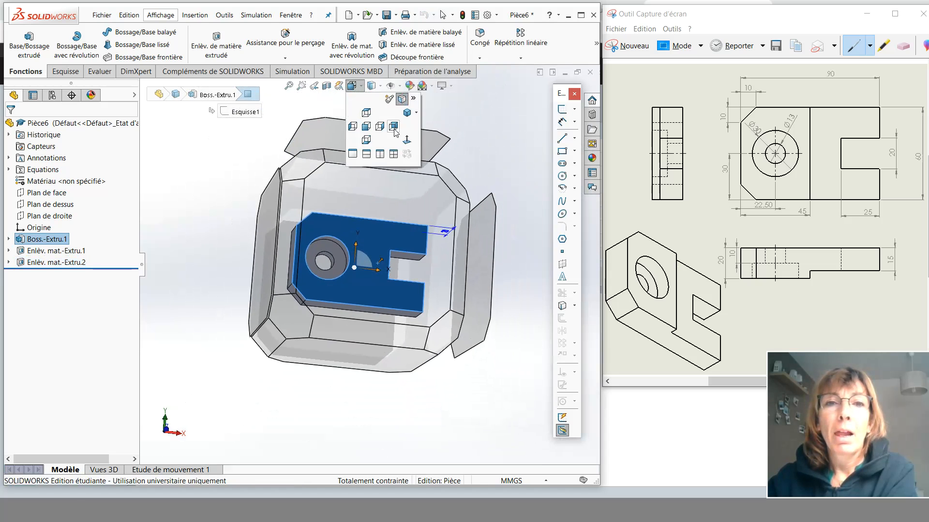
click(407, 124)
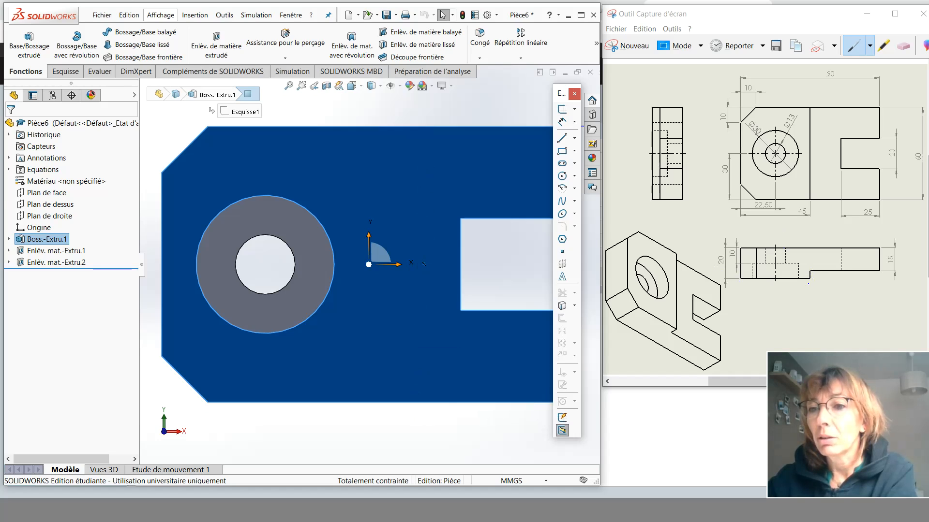
middle_drag(461, 307, 439, 163)
click(451, 243)
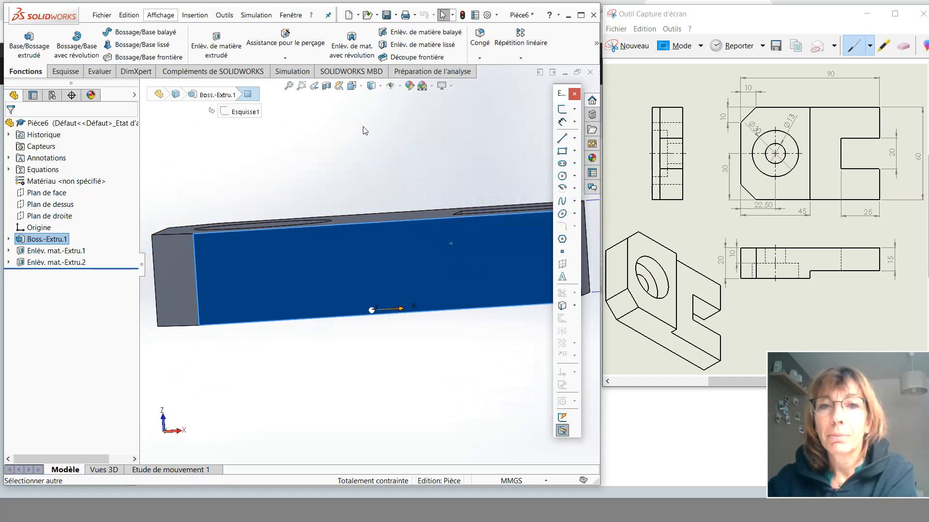
click(362, 88)
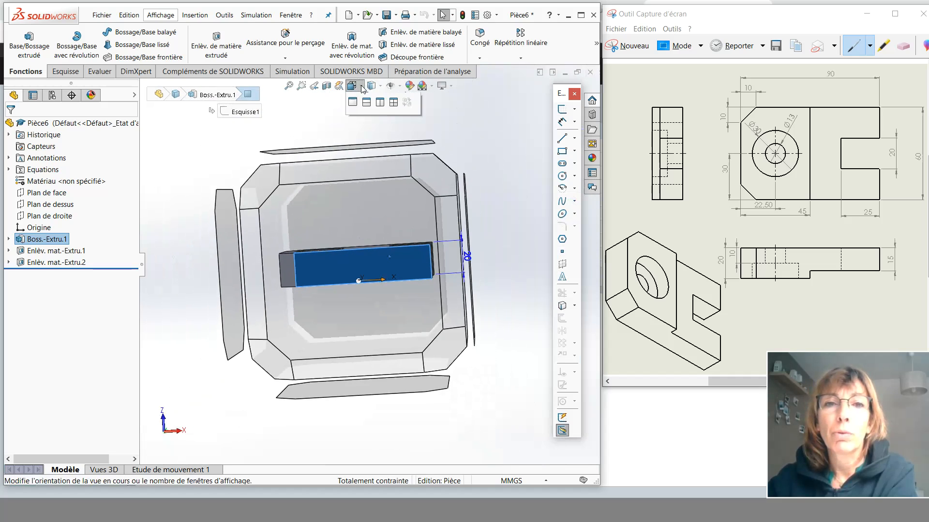
click(408, 140)
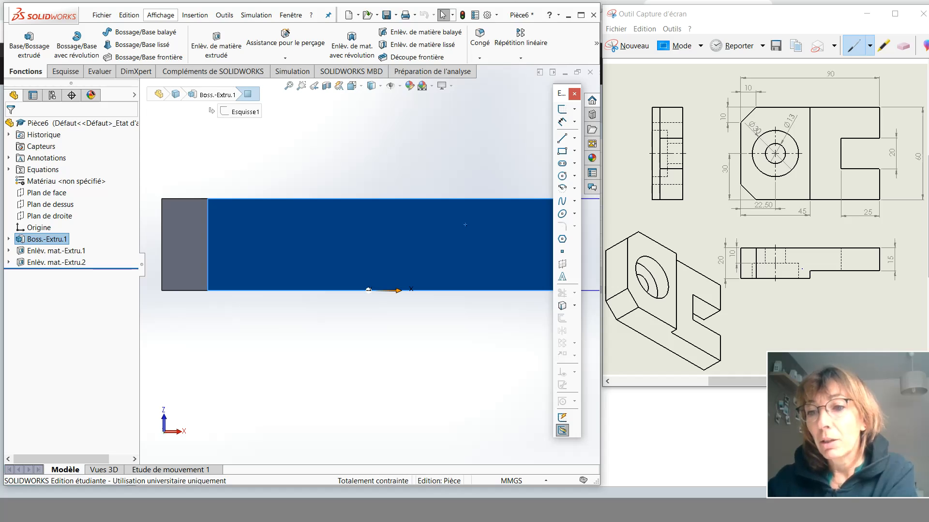
middle_drag(396, 221, 406, 357)
click(435, 309)
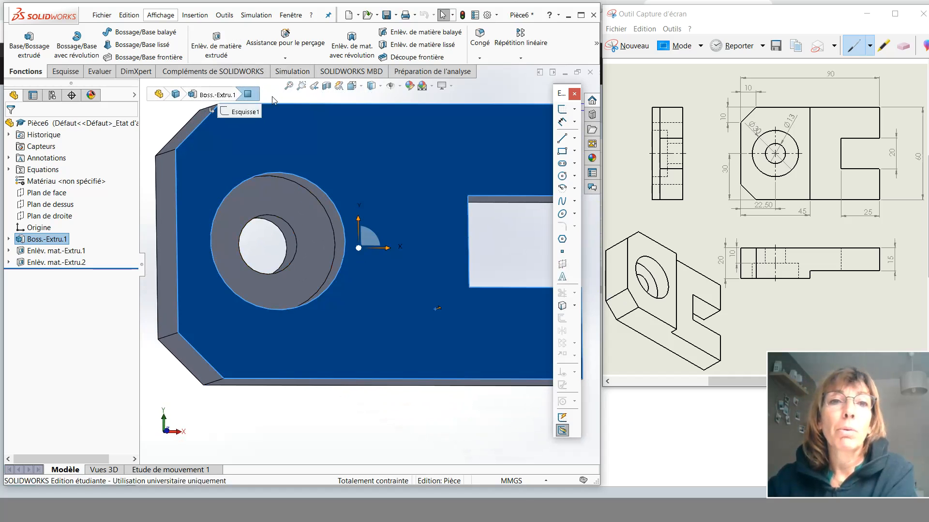
click(359, 90)
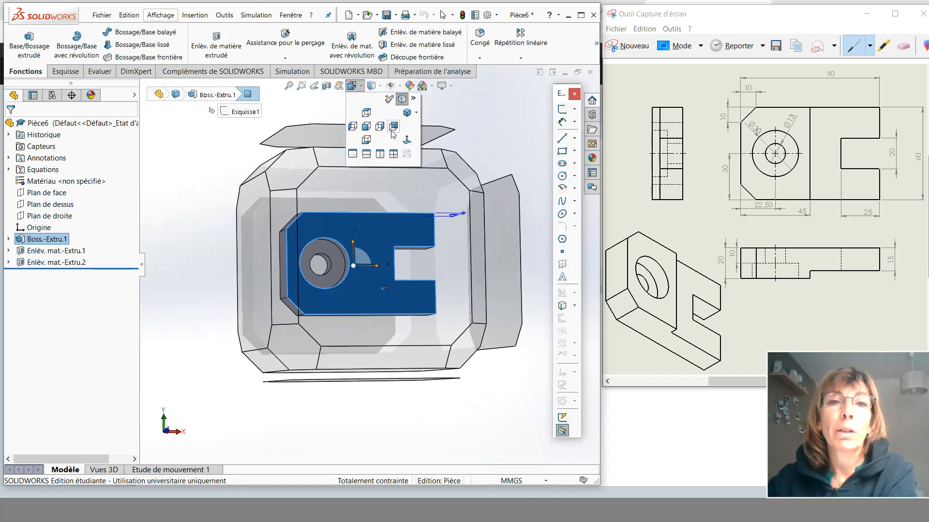
click(406, 141)
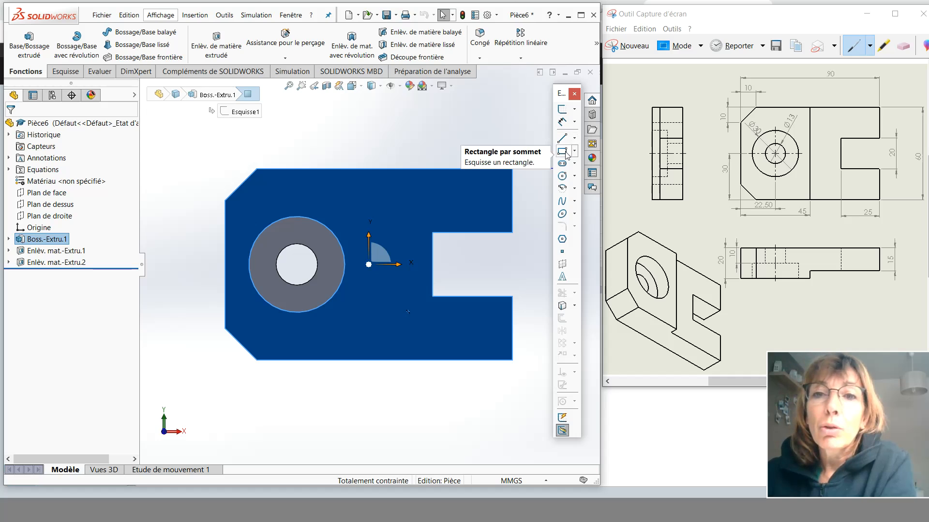
- Try a corner rectangle over the notched end, from the plate's upper corner to the long lower edge's midpoint, and undo it
click(564, 152)
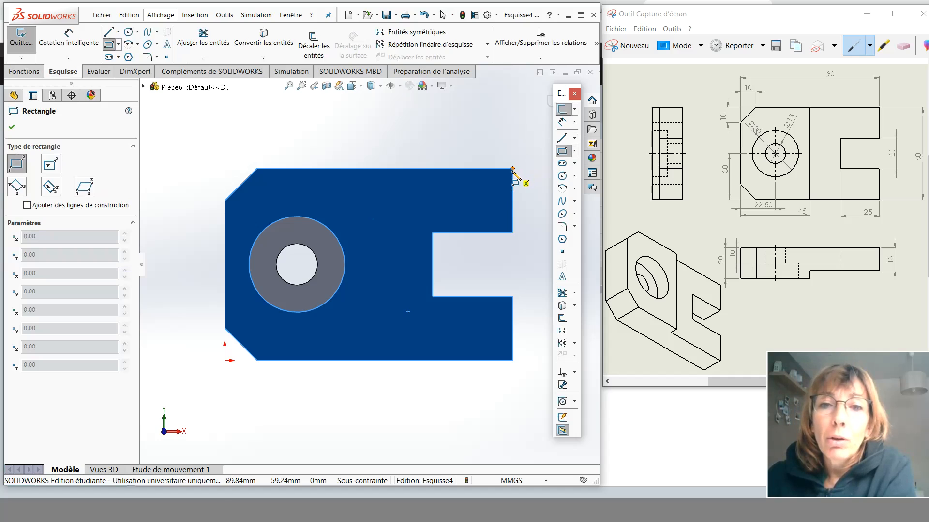
click(513, 170)
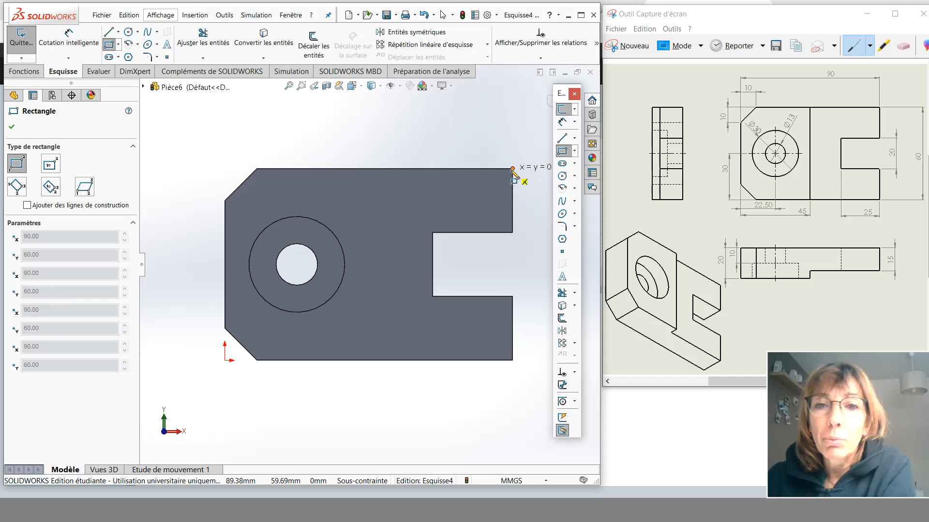
click(385, 360)
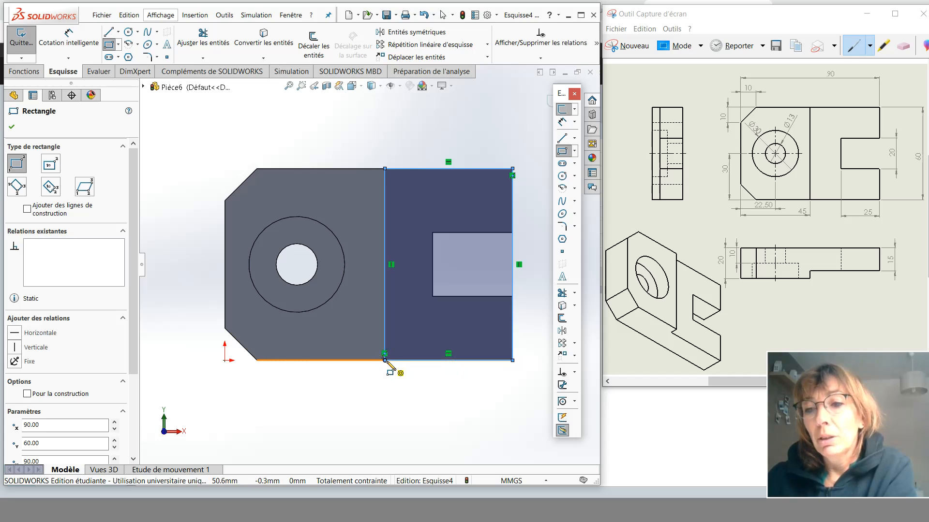
click(257, 114)
middle_drag(290, 343, 283, 335)
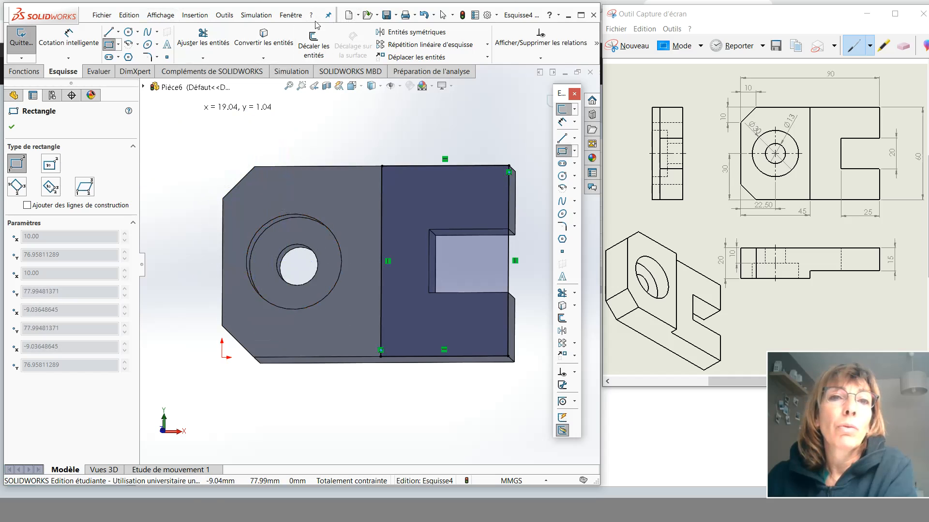
click(424, 16)
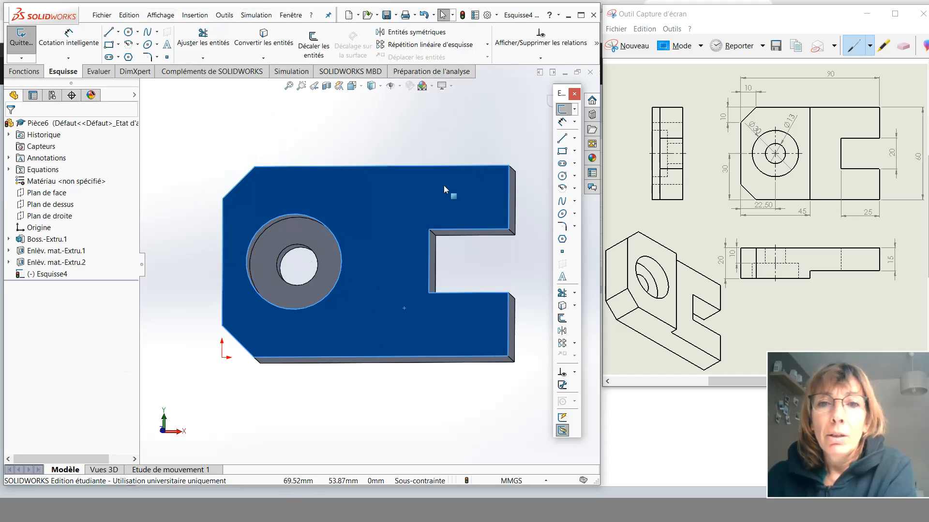
- Sketch a corner rectangle over the notched end, from the plate's upper corner to the long lower edge, away from that edge's midpoint
click(561, 152)
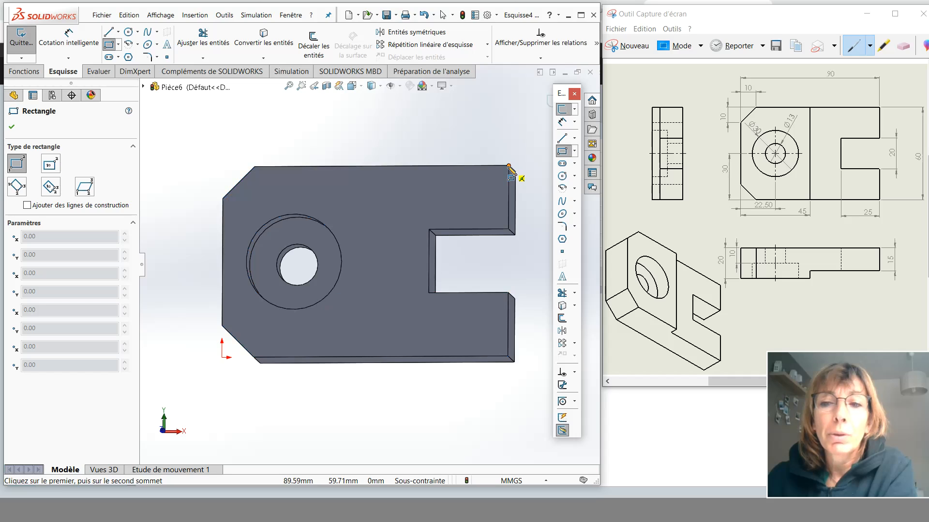
click(509, 167)
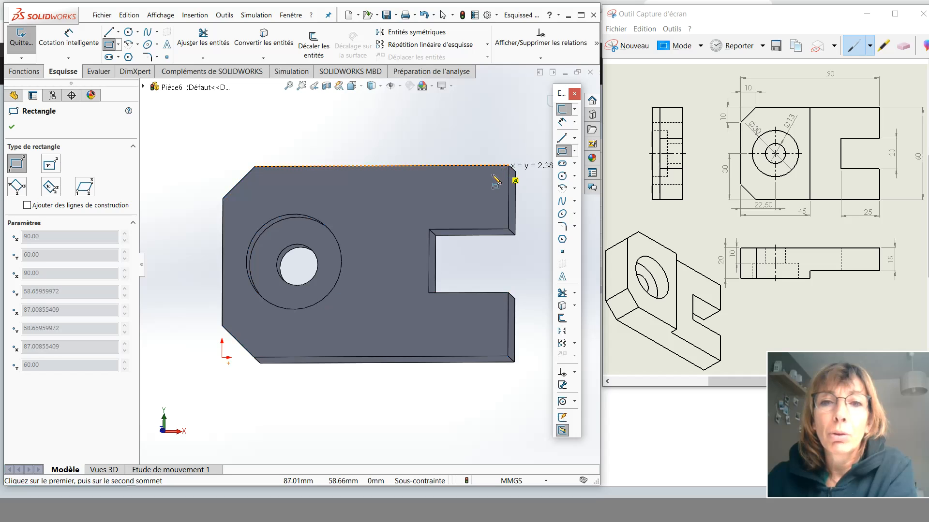
click(418, 357)
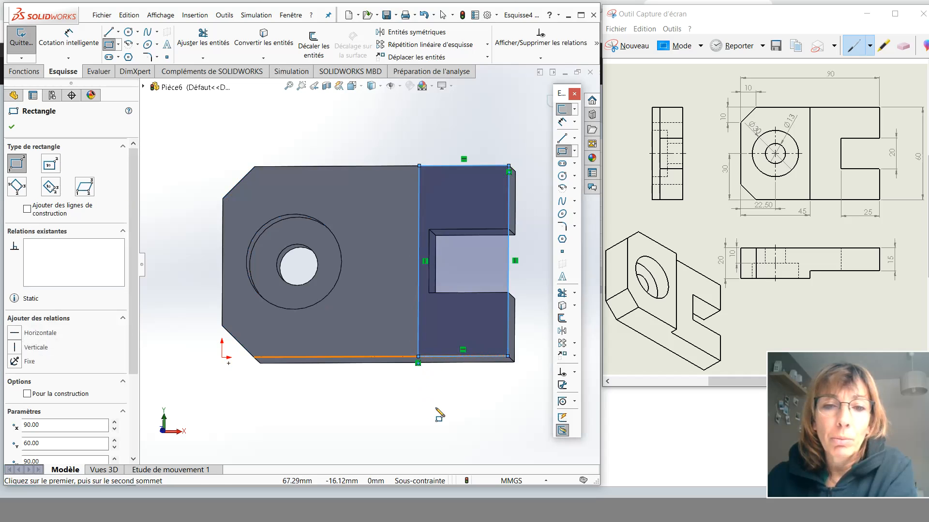
click(12, 128)
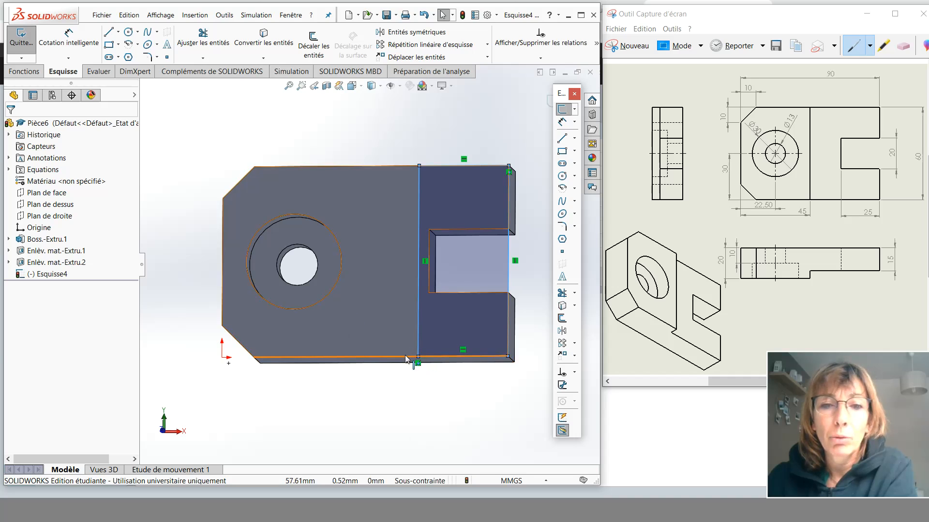
- Dimension the distance from the plate's chamfered end edge to the rectangle's nearest side and set it to 45 mm
middle_drag(341, 411, 311, 345)
click(363, 422)
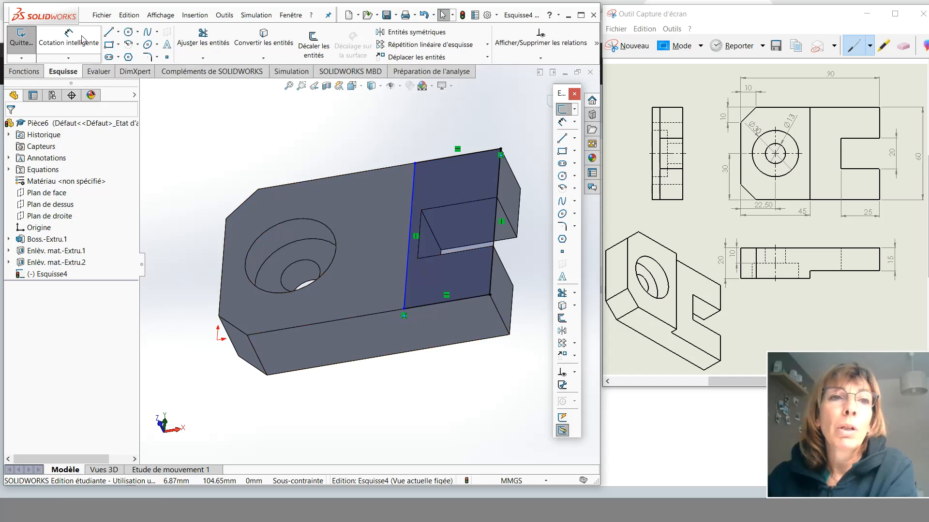
click(67, 36)
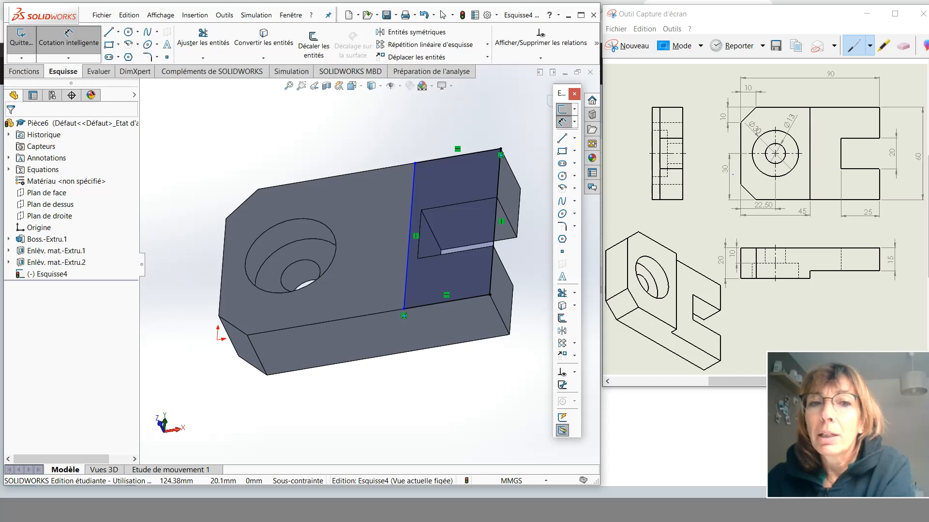
click(223, 260)
click(408, 207)
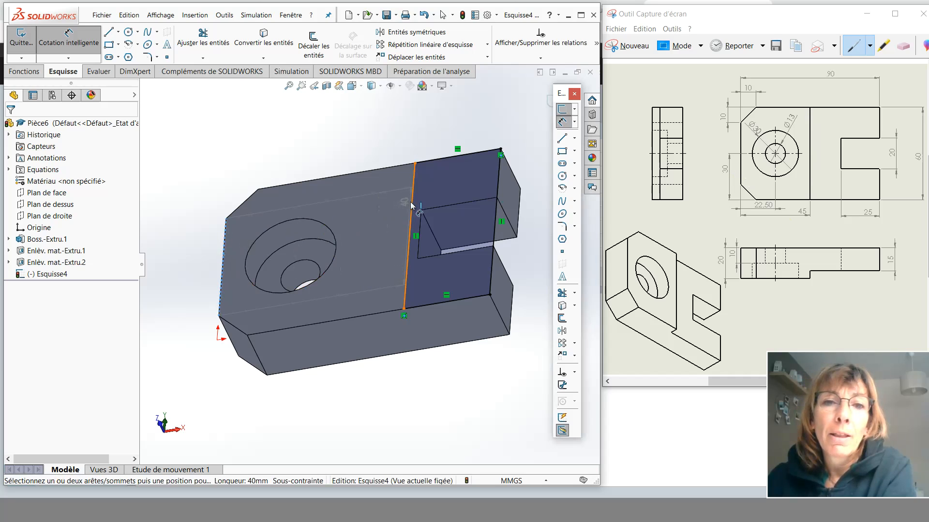
click(371, 154)
text(45)
key(Return)
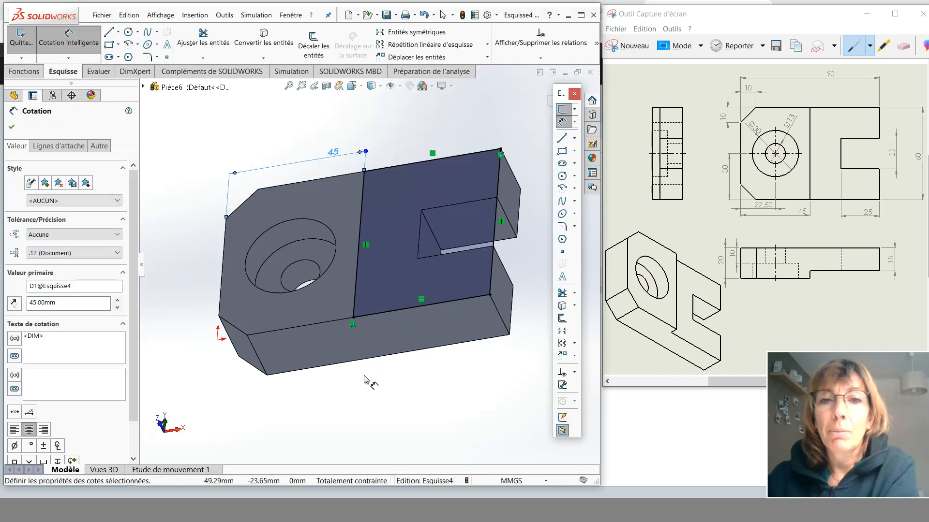
- Extrude-cut the rectangle blind (Borgne) to a depth of 5 mm, lowering the notched half of the plate
middle_drag(376, 400, 373, 412)
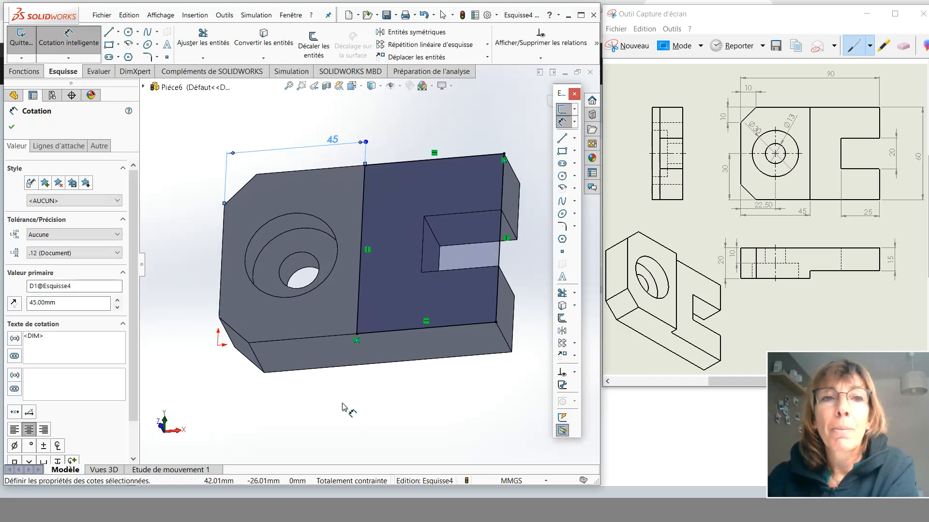
click(31, 74)
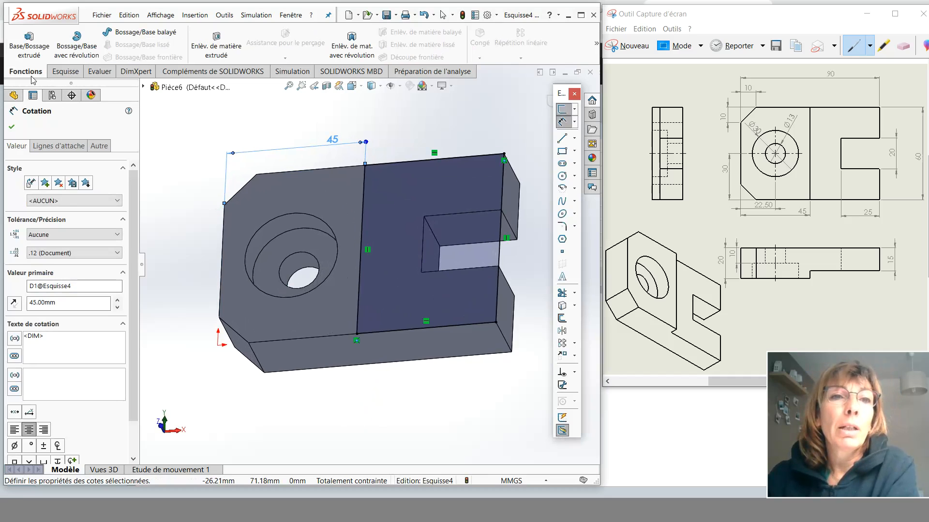
click(209, 53)
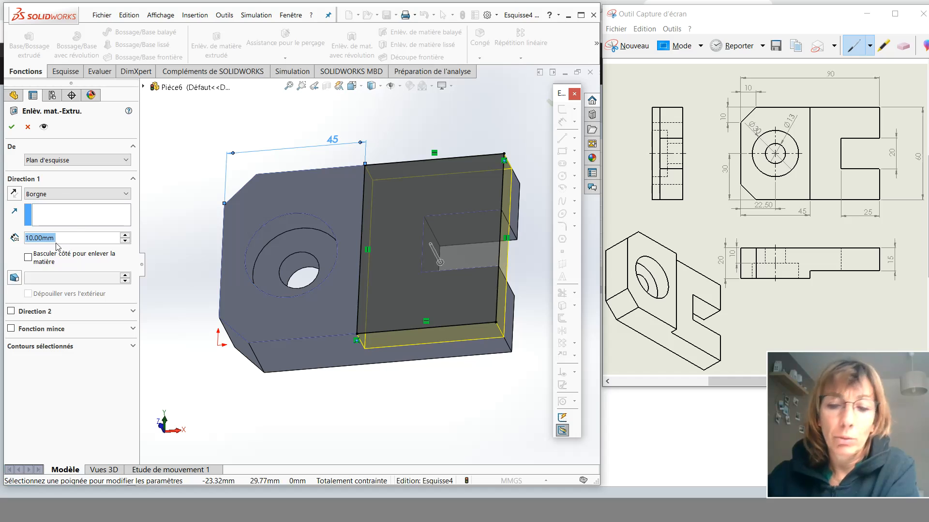
text(5)
click(12, 125)
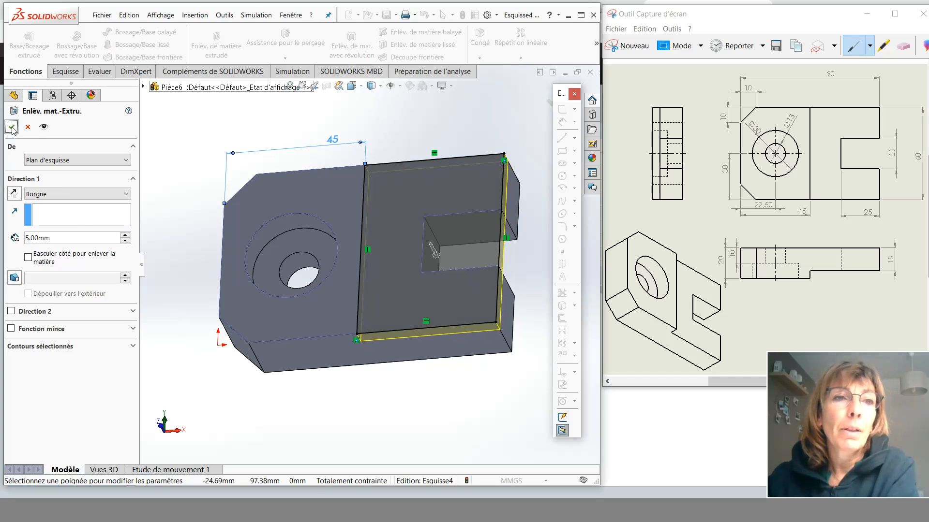
click(12, 128)
middle_drag(212, 228, 252, 158)
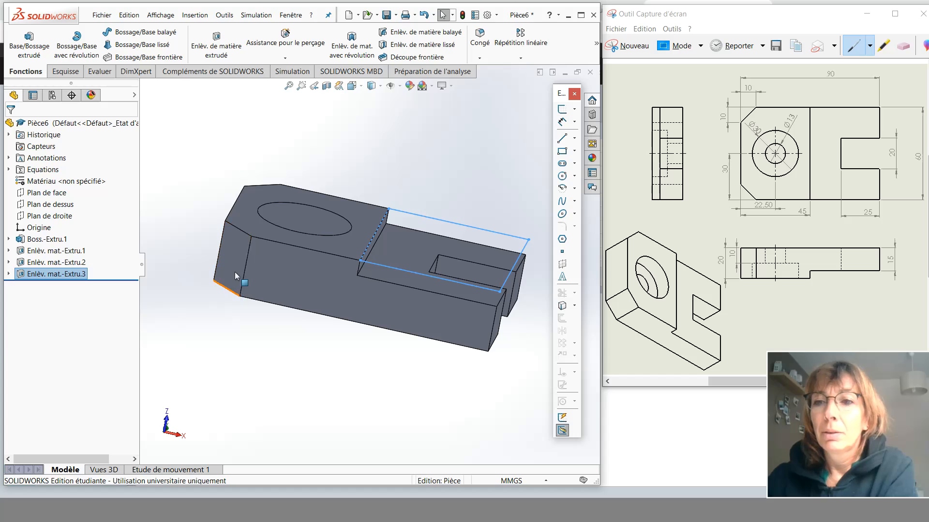
- Roll the feature history back to just before the cut that lowers the notched half
middle_drag(327, 236, 288, 409)
drag(115, 279, 117, 262)
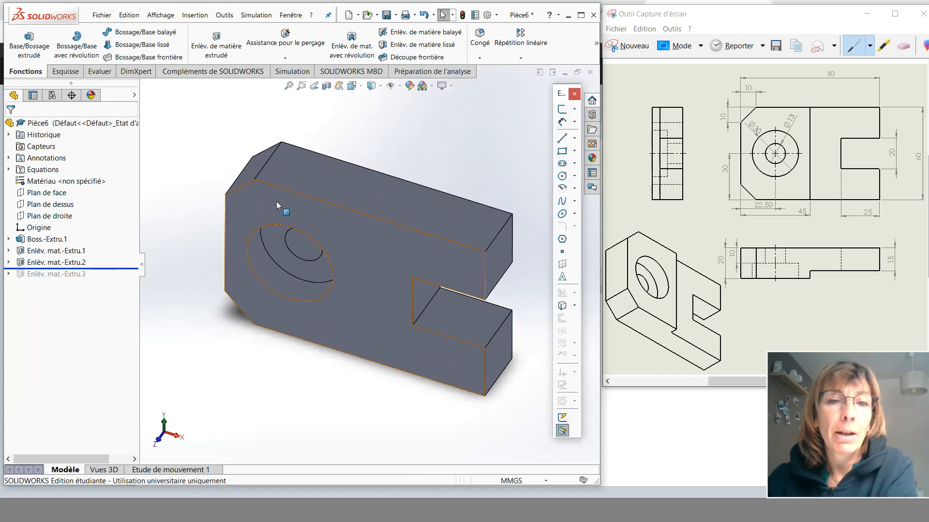
- On the plate's long upper side face, sketch a corner rectangle about 38 by 7 mm from the front corner at the notched end
middle_drag(277, 203, 293, 214)
click(387, 197)
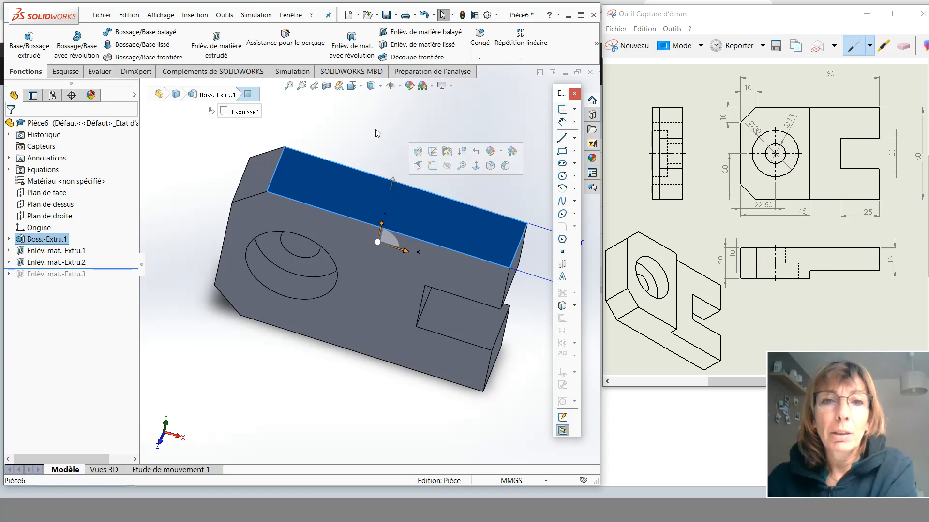
click(360, 90)
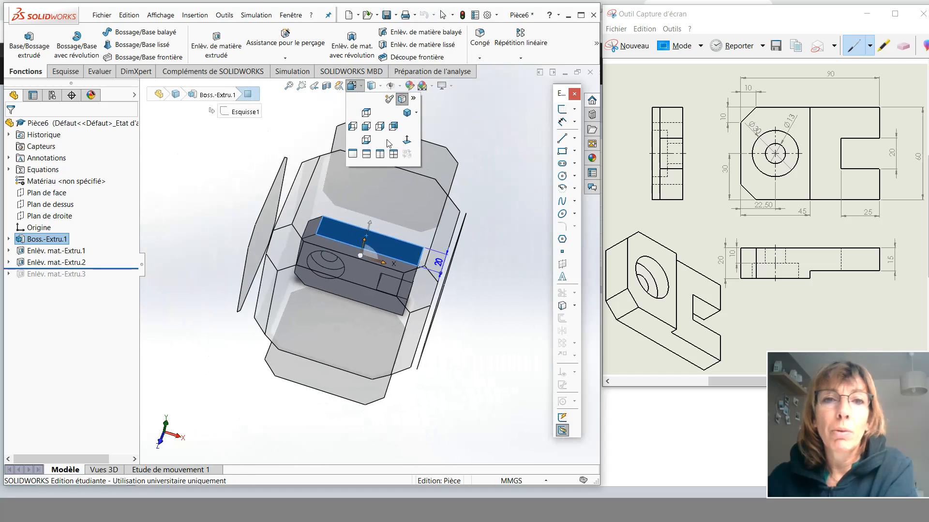
click(405, 140)
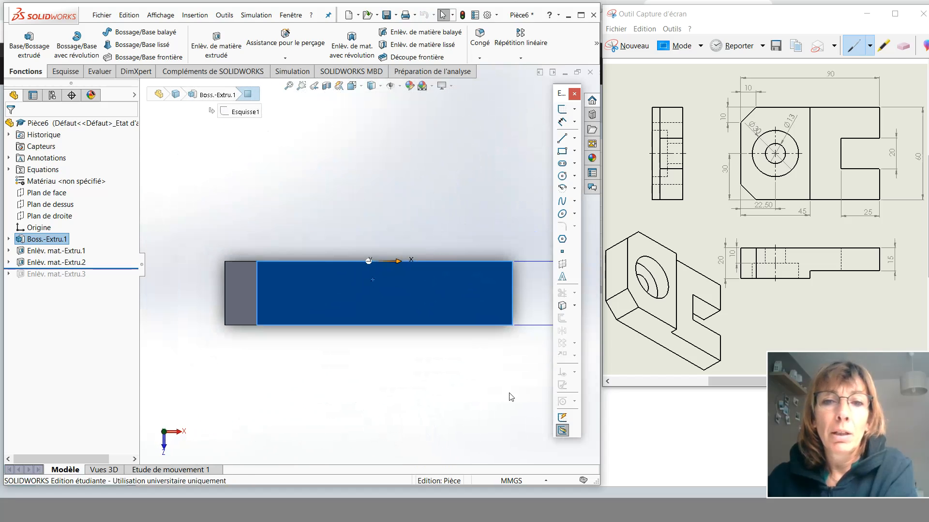
click(562, 152)
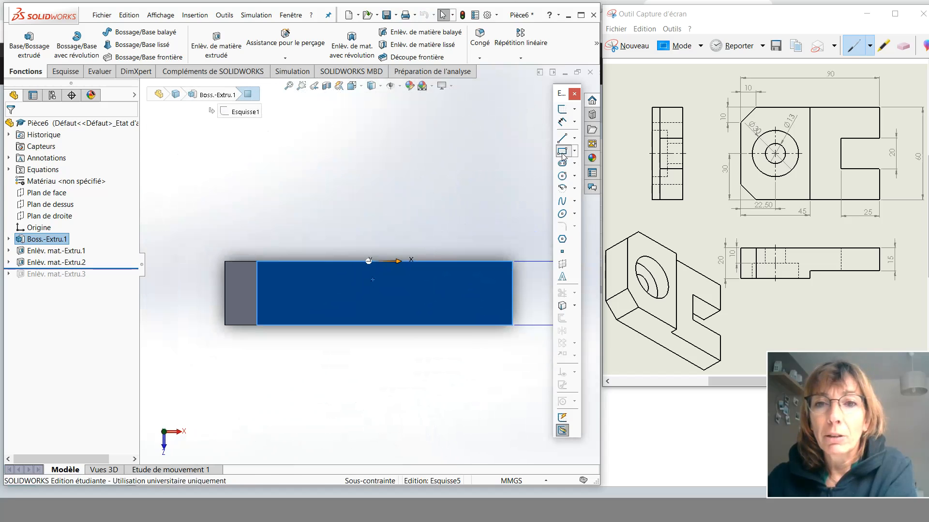
click(513, 324)
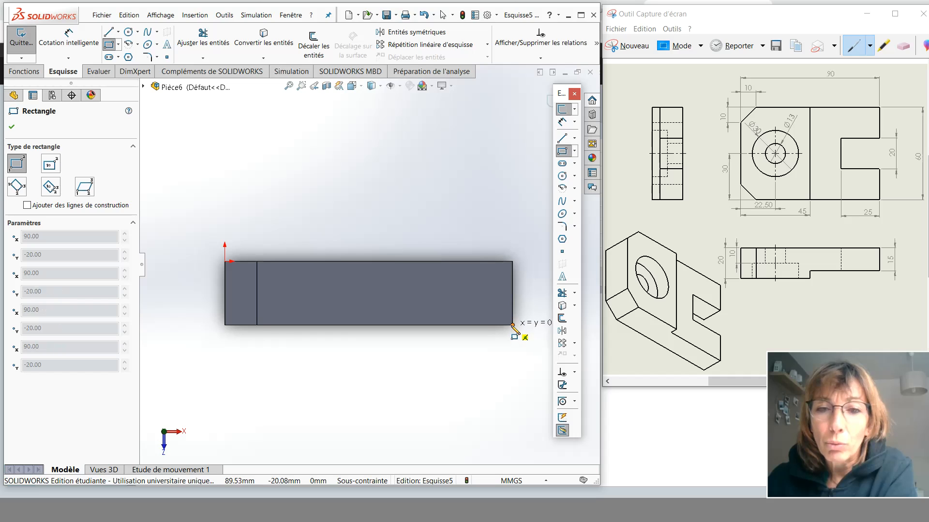
click(392, 304)
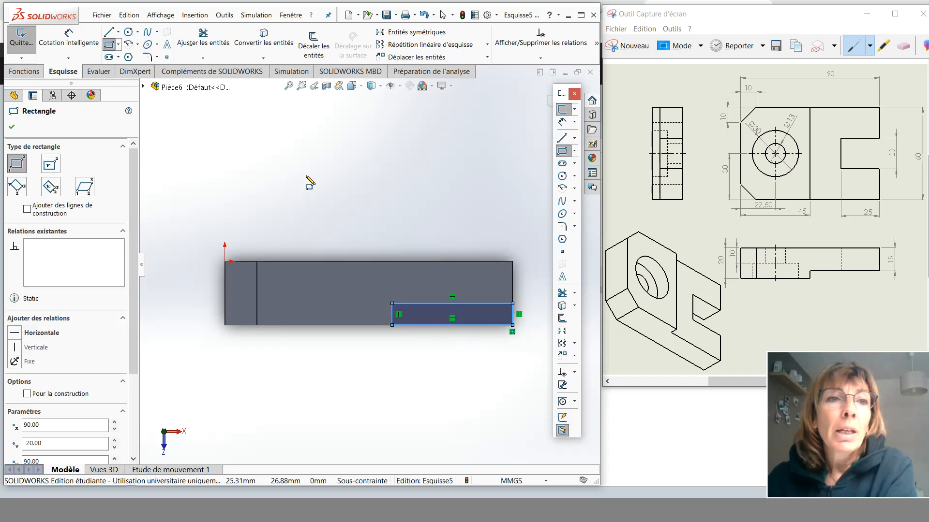
- Dimension the rectangle's height between its two long sides and set it to 5 mm
click(76, 37)
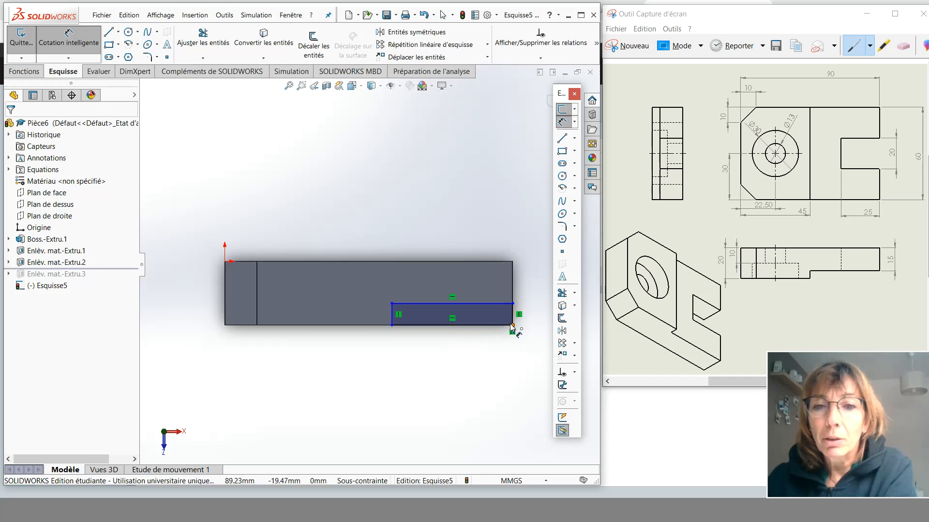
click(483, 326)
click(486, 303)
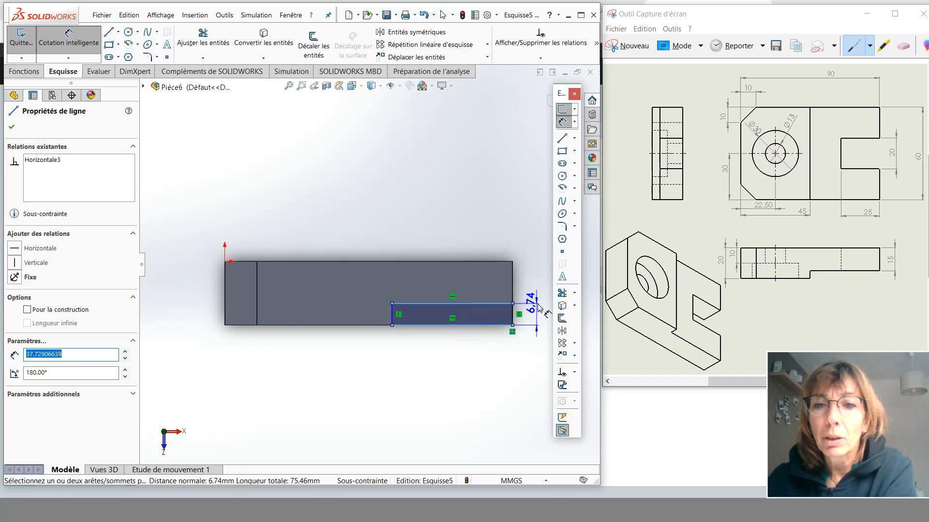
click(538, 308)
text(5)
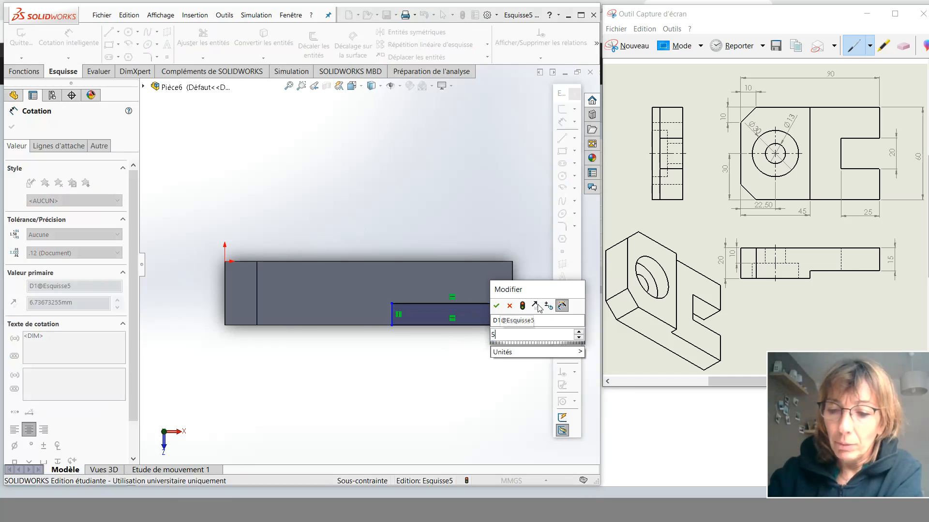
key(Return)
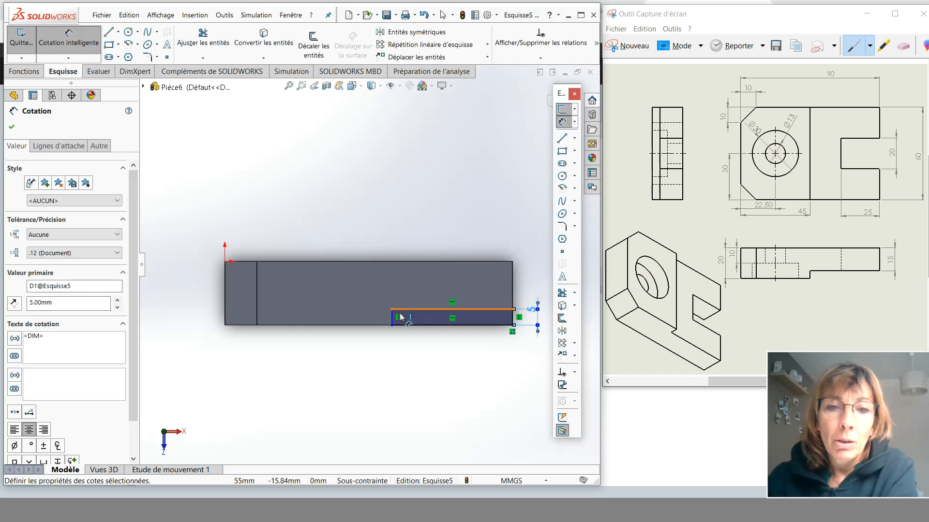
- Dimension the distance from the plate's chamfered end to the rectangle's nearest short side and set it to 45 mm
click(393, 317)
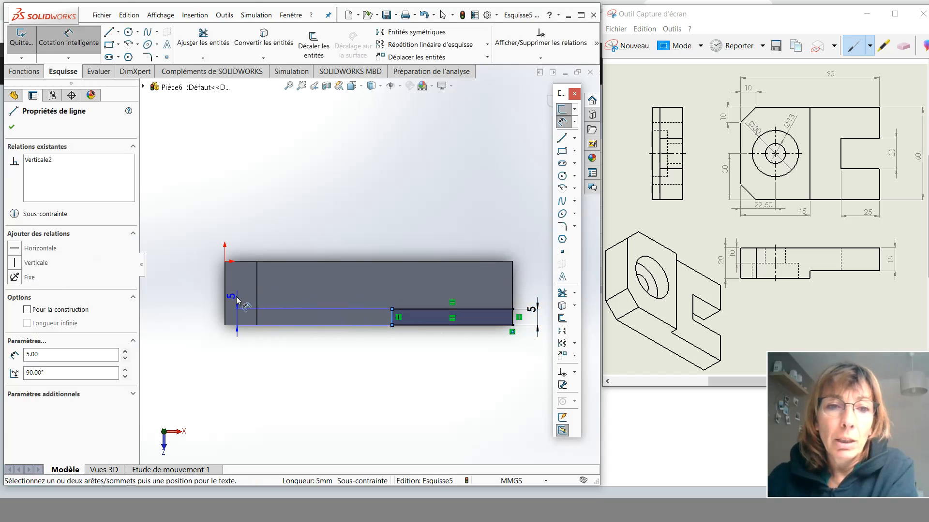
click(226, 309)
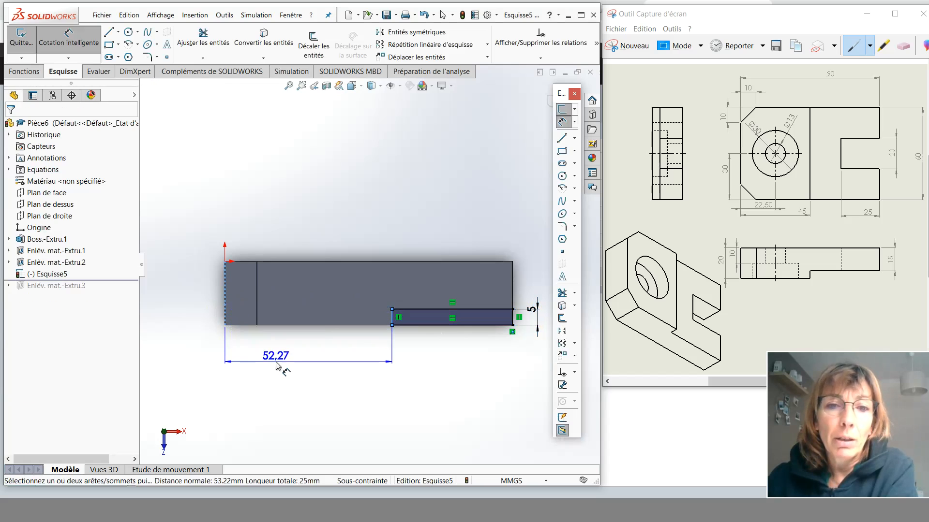
click(275, 362)
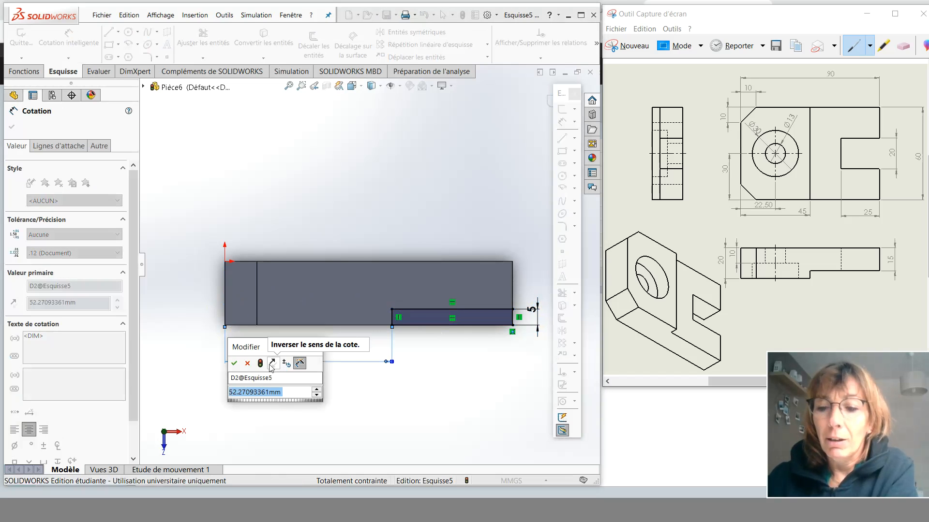
text(45)
key(Return)
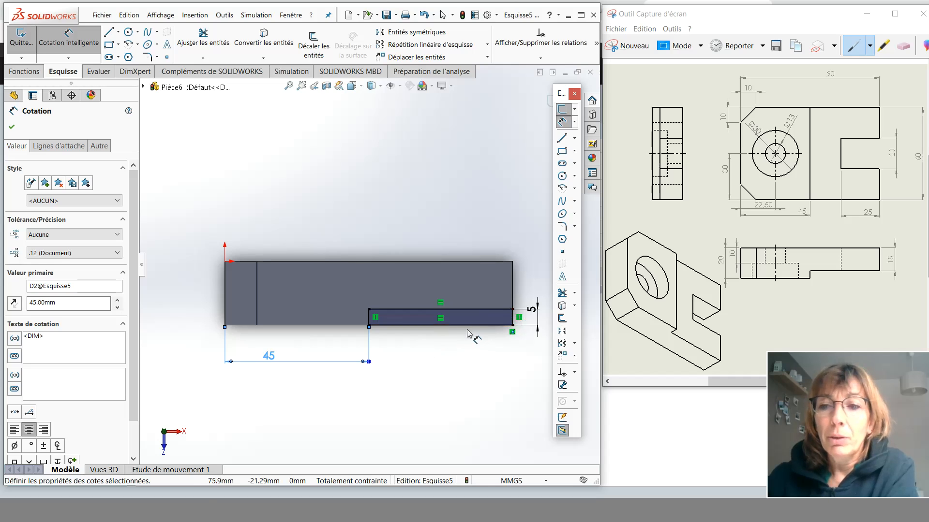
click(12, 127)
- Extrude-cut the side-face rectangle through all (A travers tout) to form the step over the notched half, and inspect the part
click(21, 74)
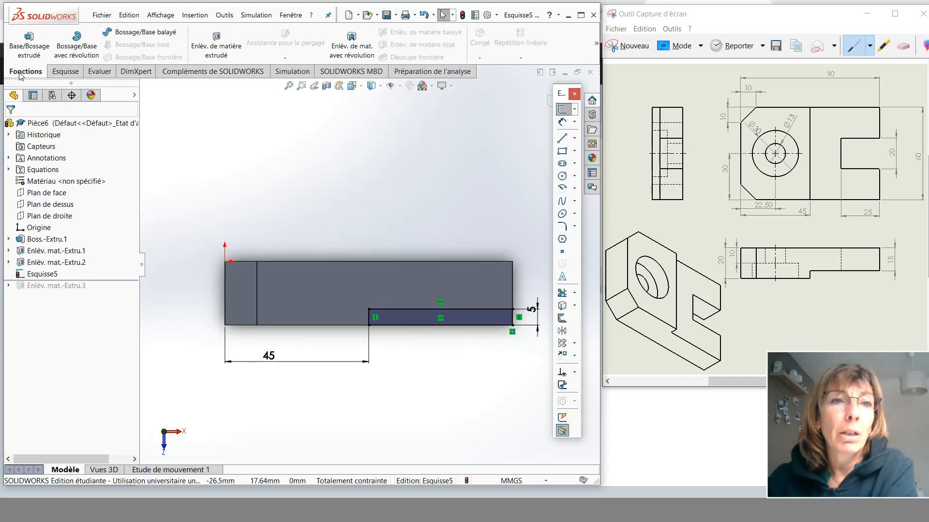
click(219, 44)
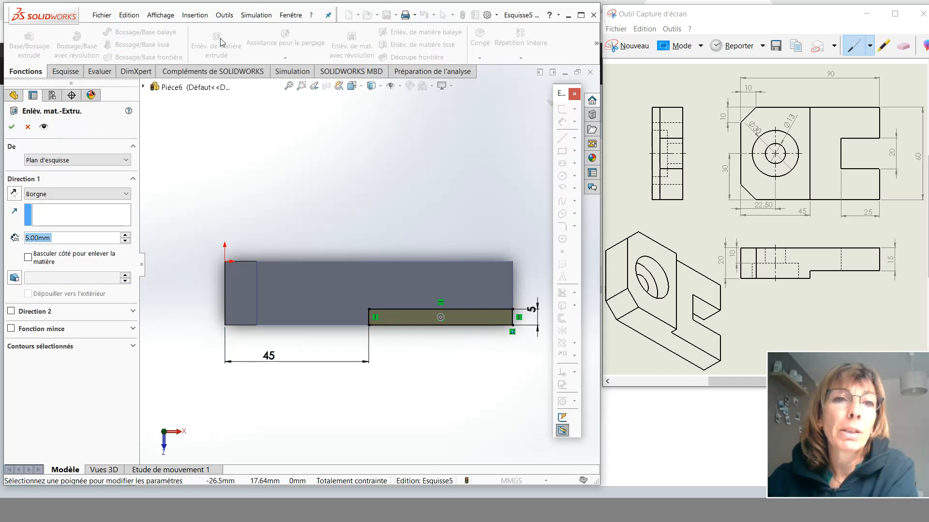
click(97, 194)
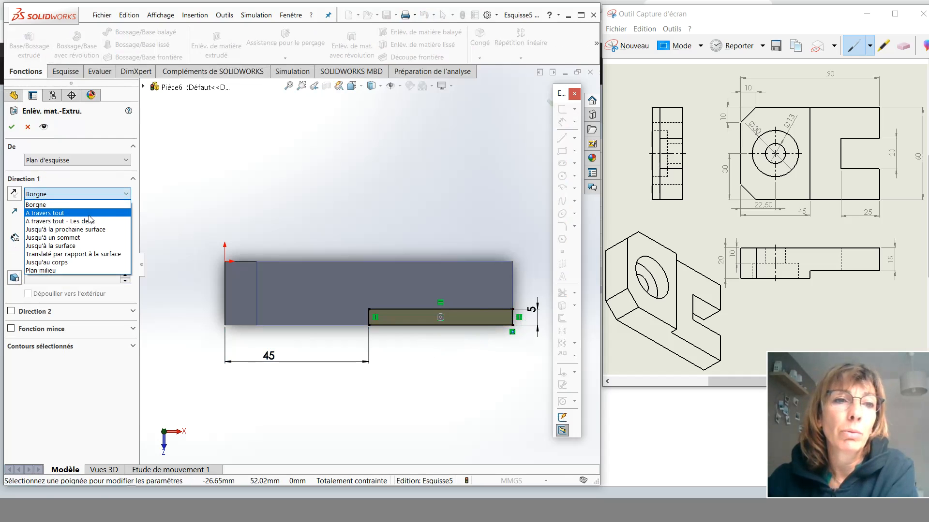
click(86, 213)
click(12, 127)
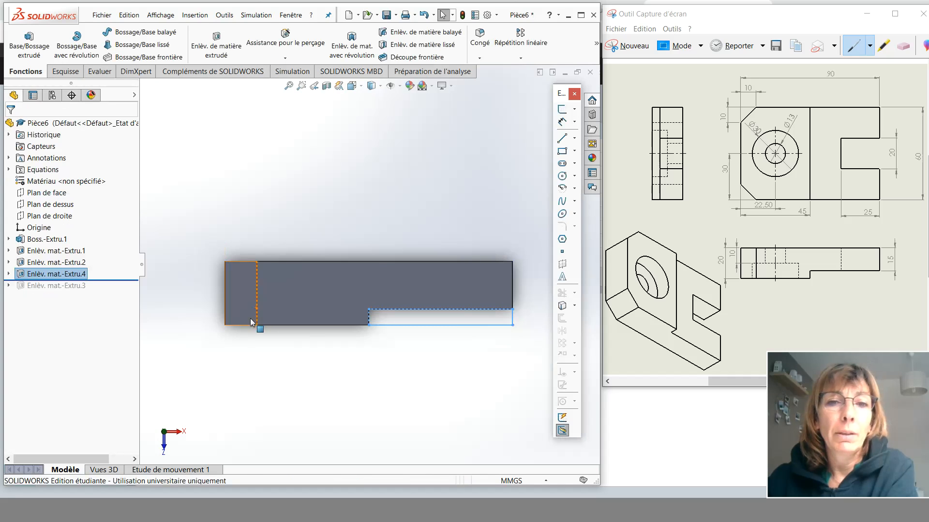
middle_drag(302, 393, 271, 263)
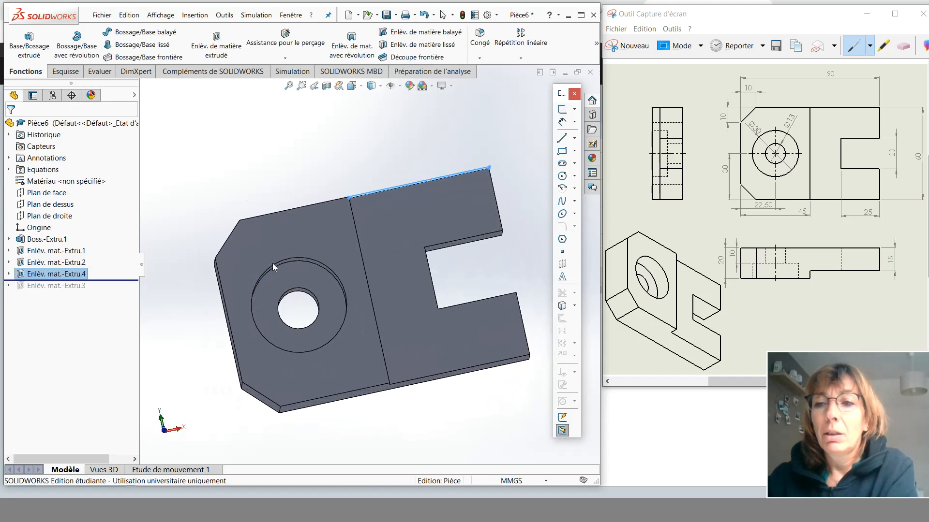
middle_drag(325, 420, 285, 352)
middle_drag(246, 349, 313, 427)
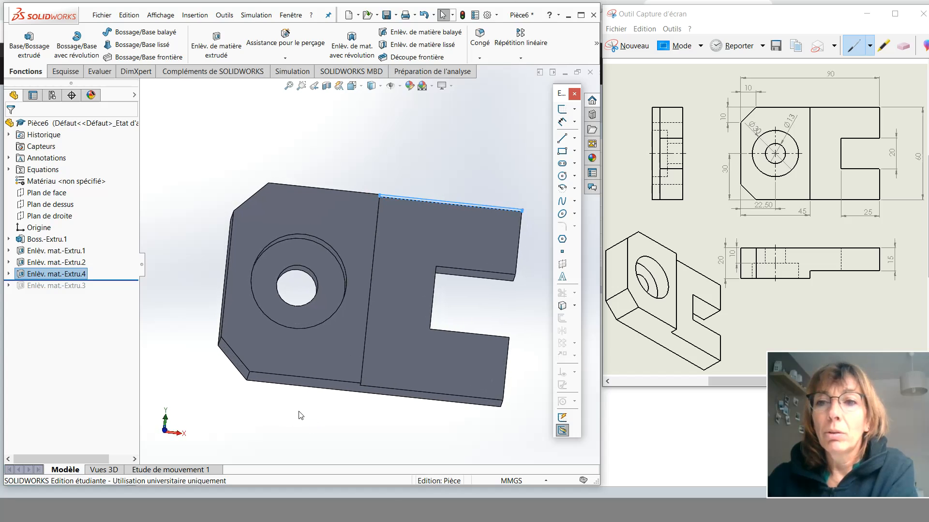
middle_drag(331, 411, 294, 384)
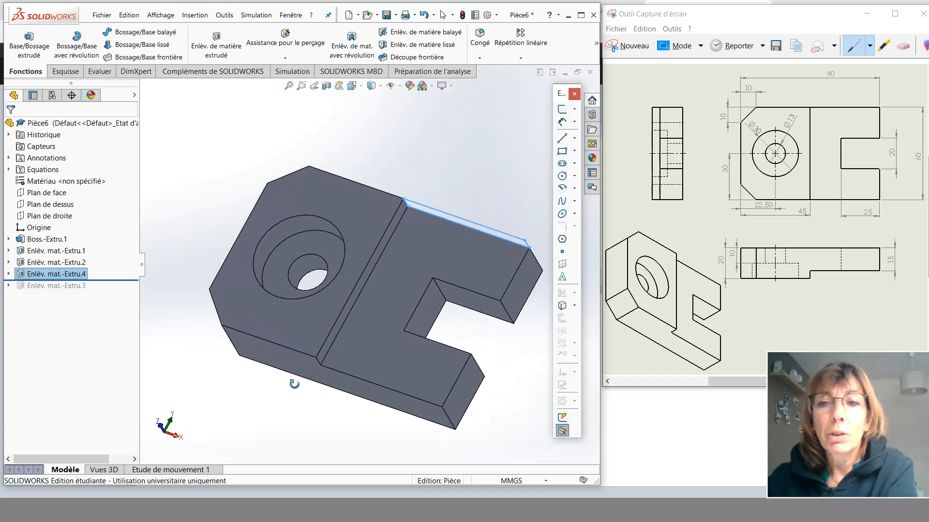